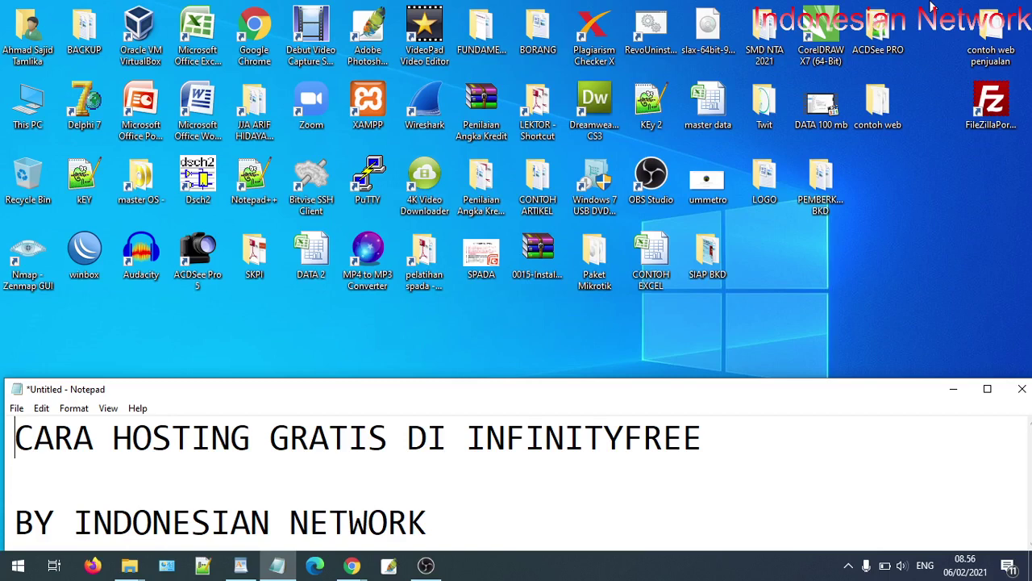
Step: Minimize the Notepad note and switch to the Chrome window showing the InfinityFree home page at infinityfree.net
left_click(953, 389)
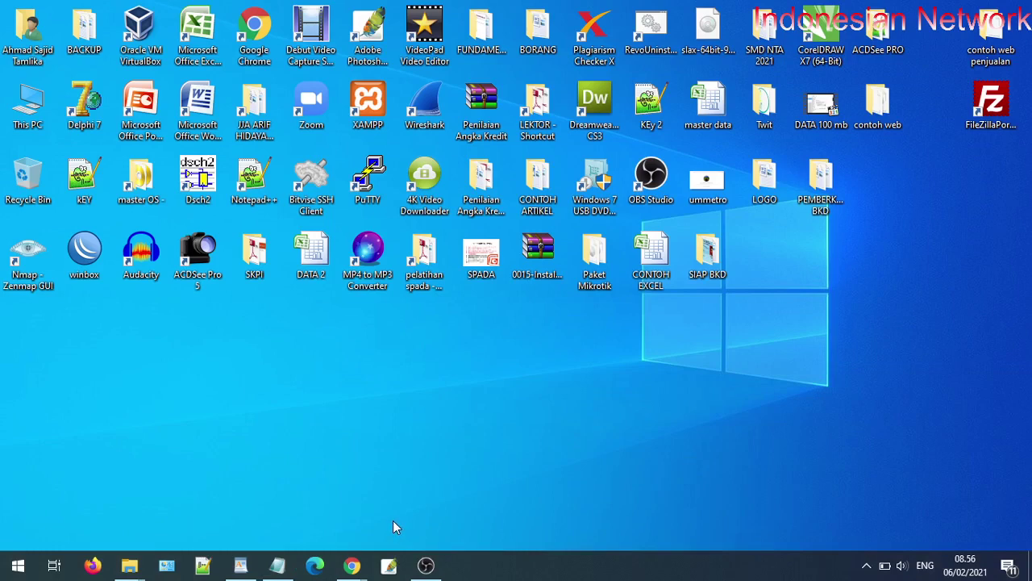
mouse_move(352, 564)
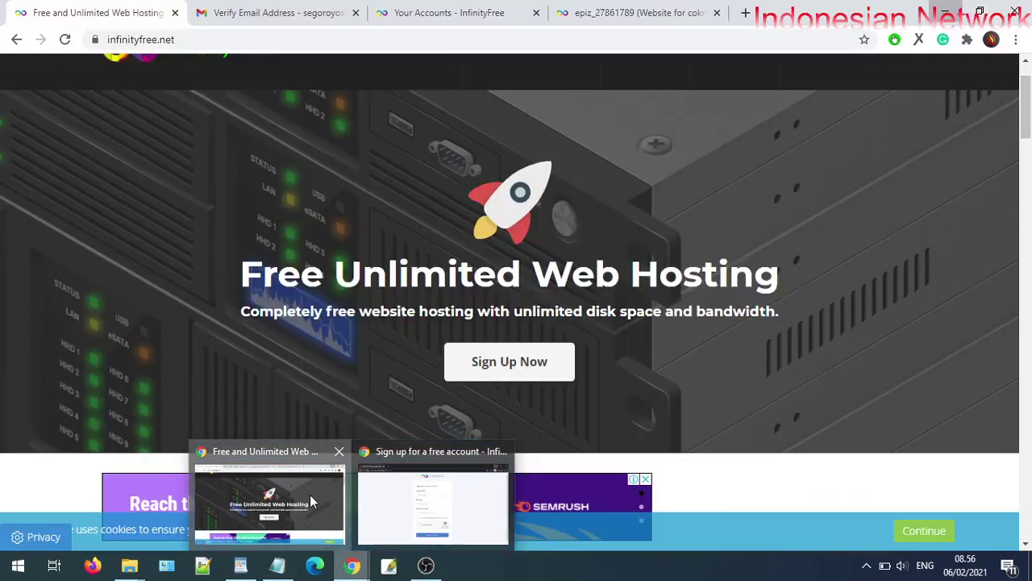
left_click(311, 500)
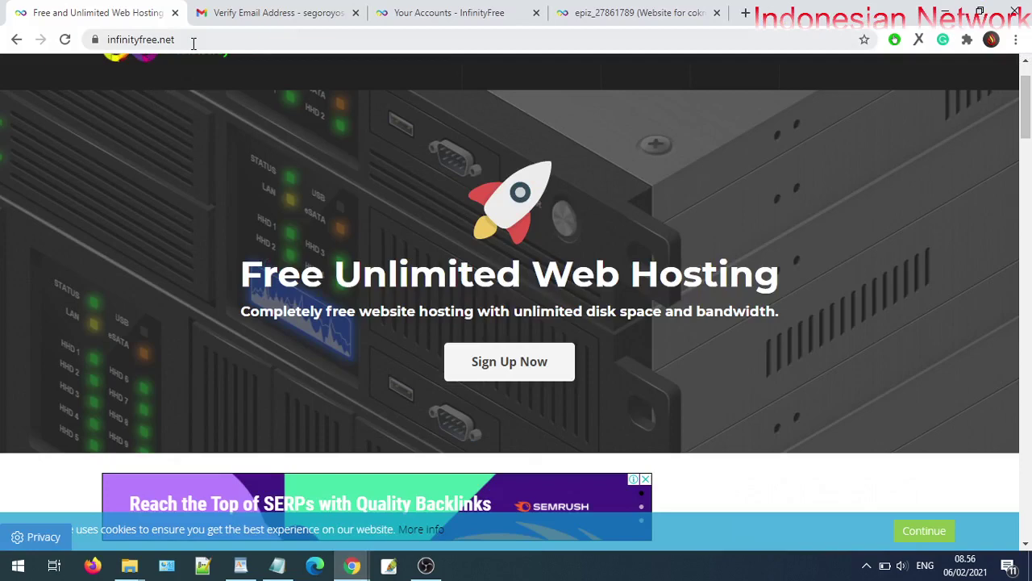
left_click(194, 41)
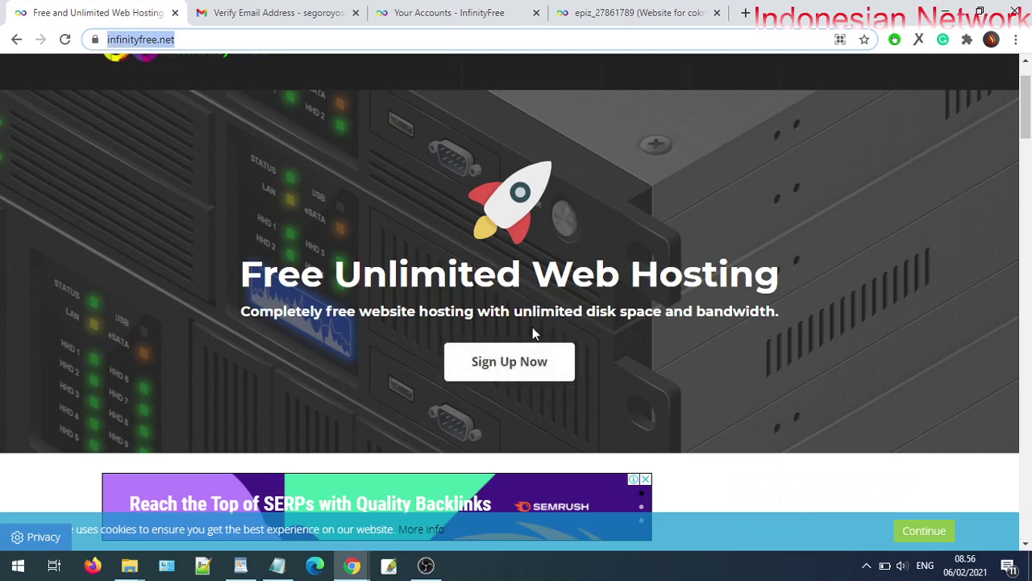
Step: View the InfinityFree sign-up form in the incognito window and the Verify Email Address message in Gmail
left_click(360, 567)
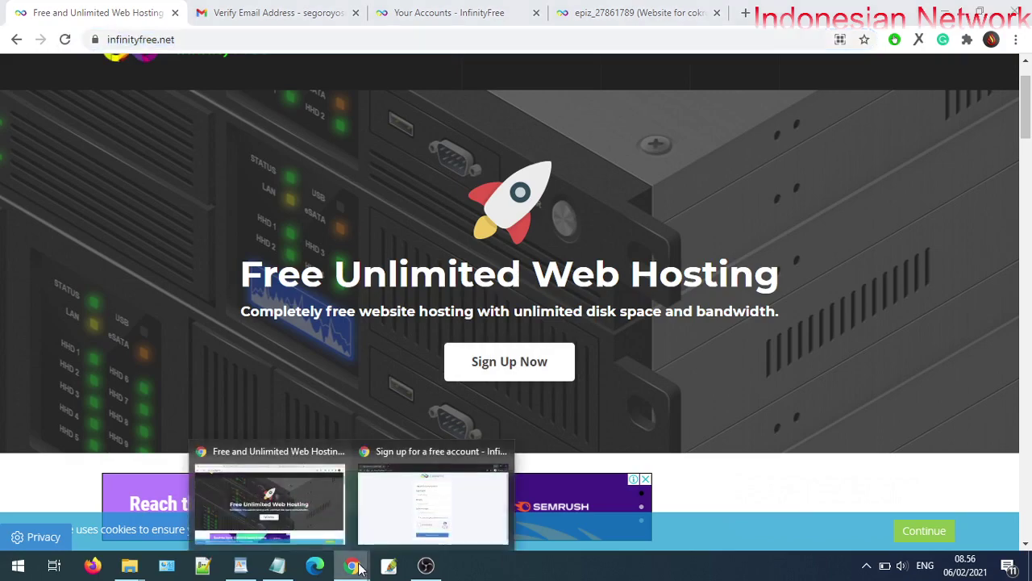
left_click(395, 498)
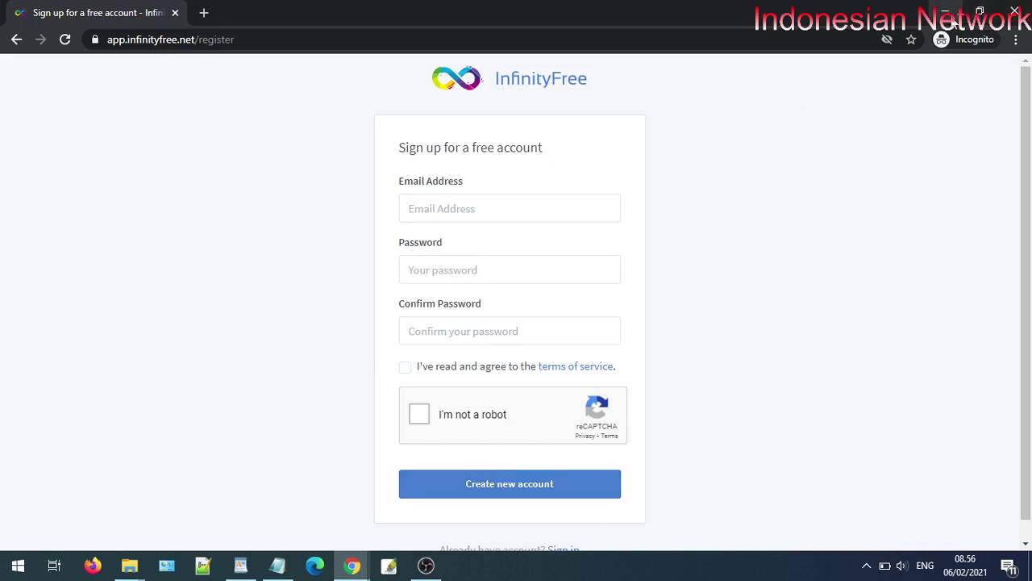
left_click(489, 493)
left_click(947, 15)
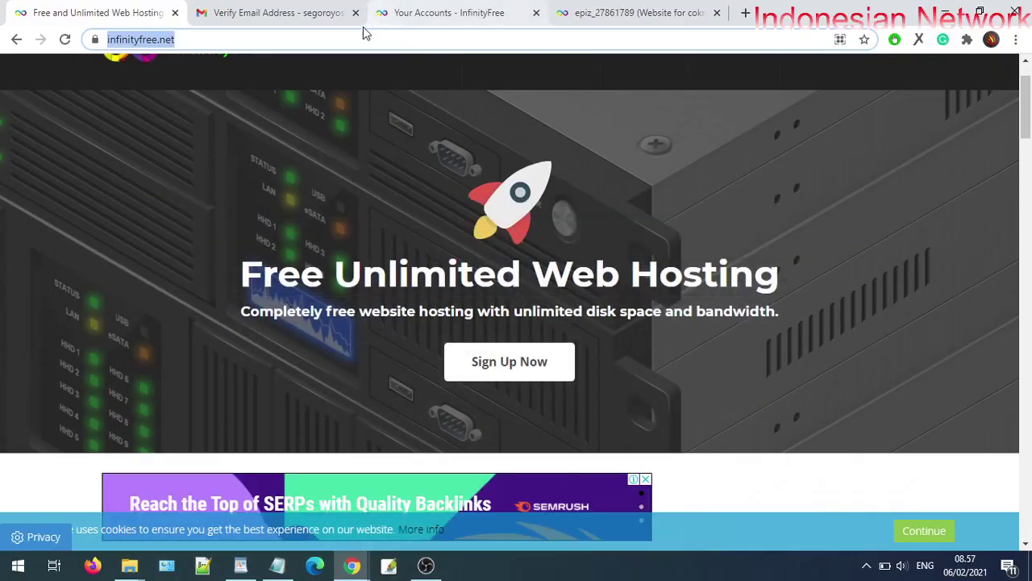
left_click(302, 15)
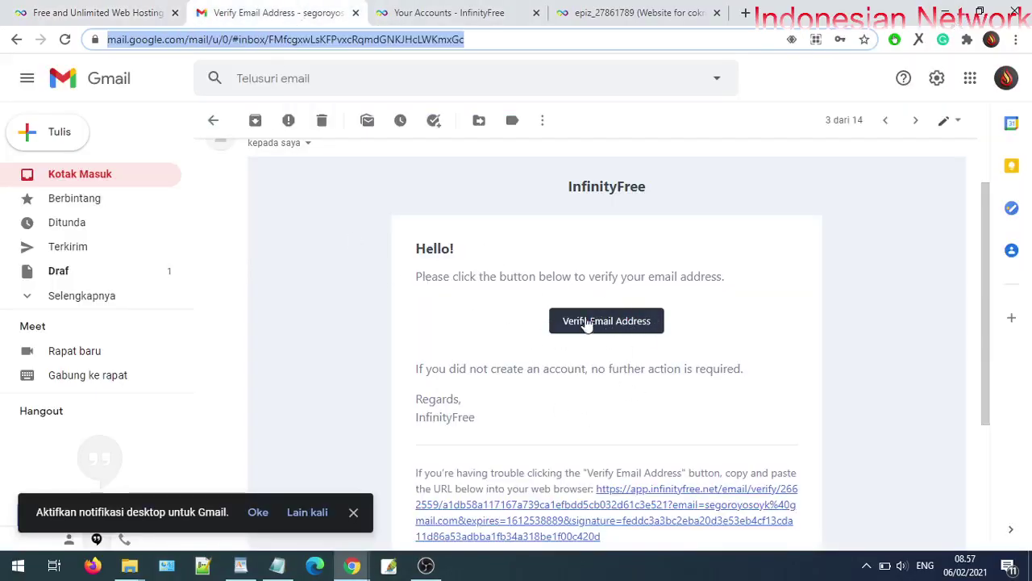
Step: Copy the domain cokroaminoto.epizy.com from the hosting account's label on the Your Accounts page
left_click(417, 11)
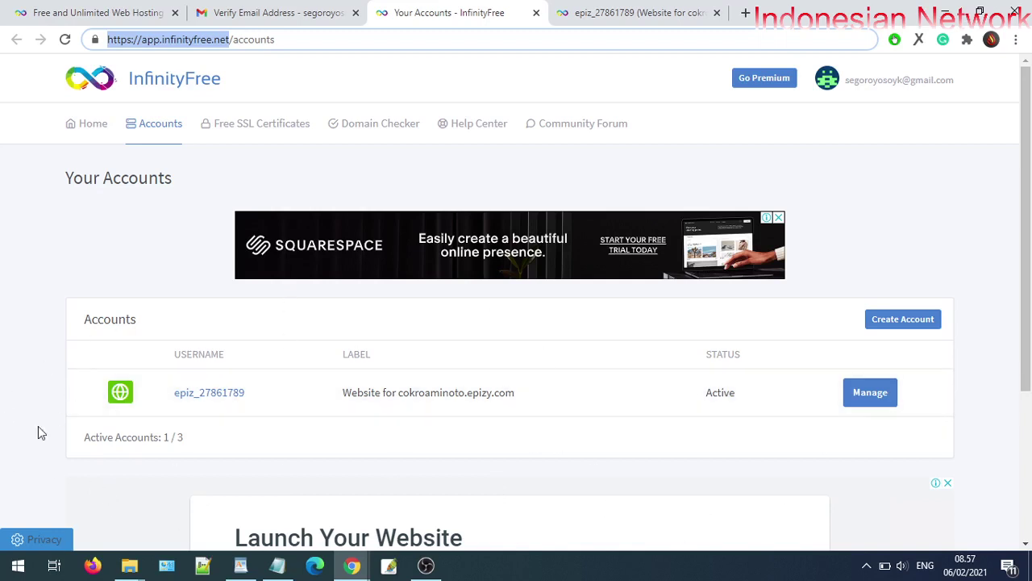
left_click_drag(521, 403, 416, 395)
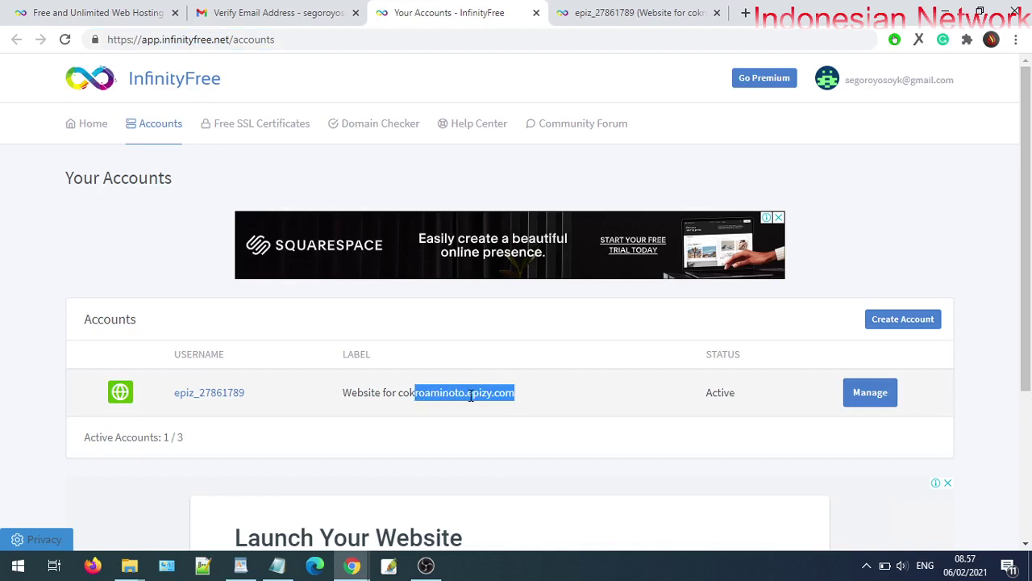
left_click(509, 396)
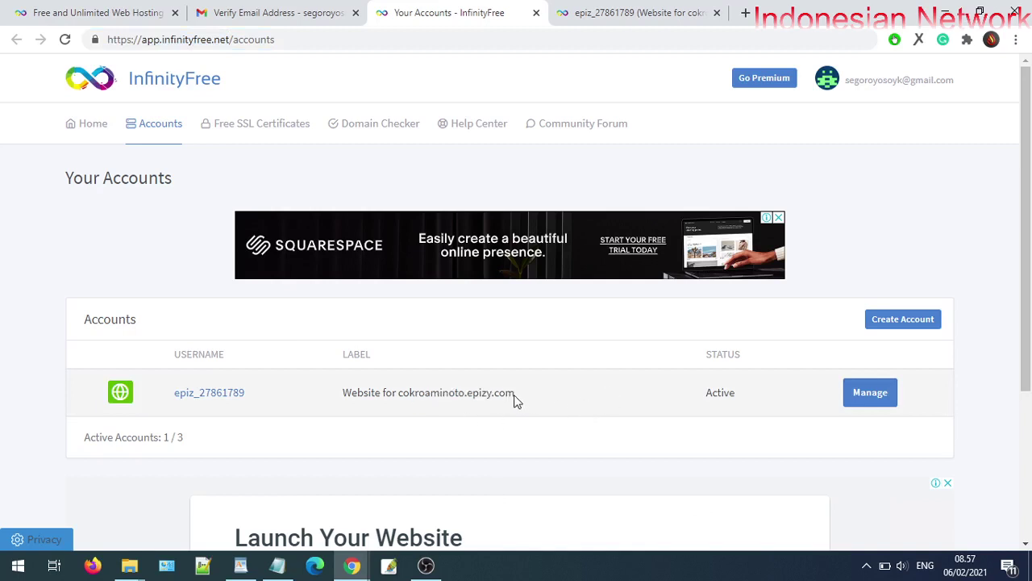
left_click_drag(516, 401, 468, 398)
right_click(232, 395)
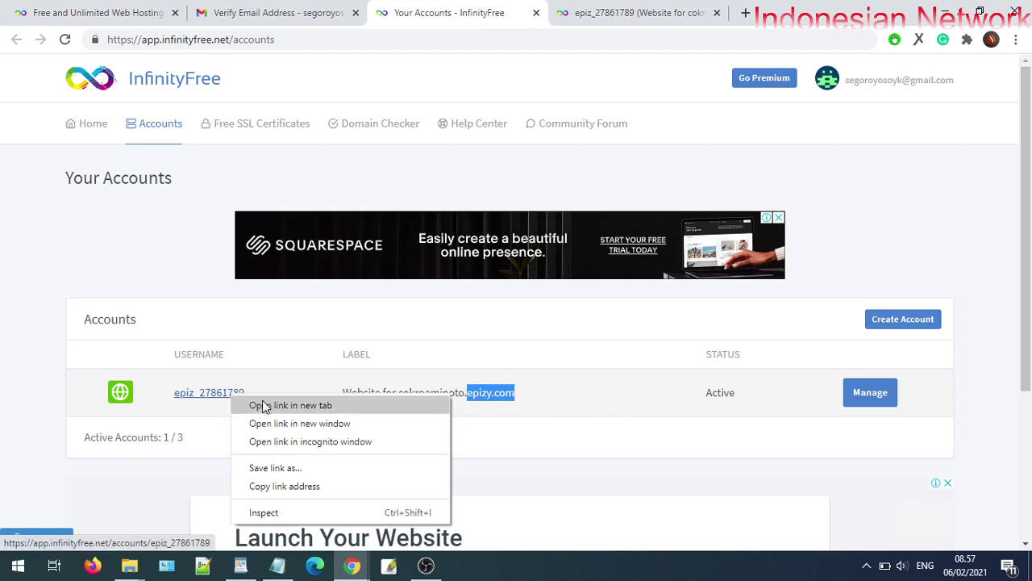
left_click(473, 396)
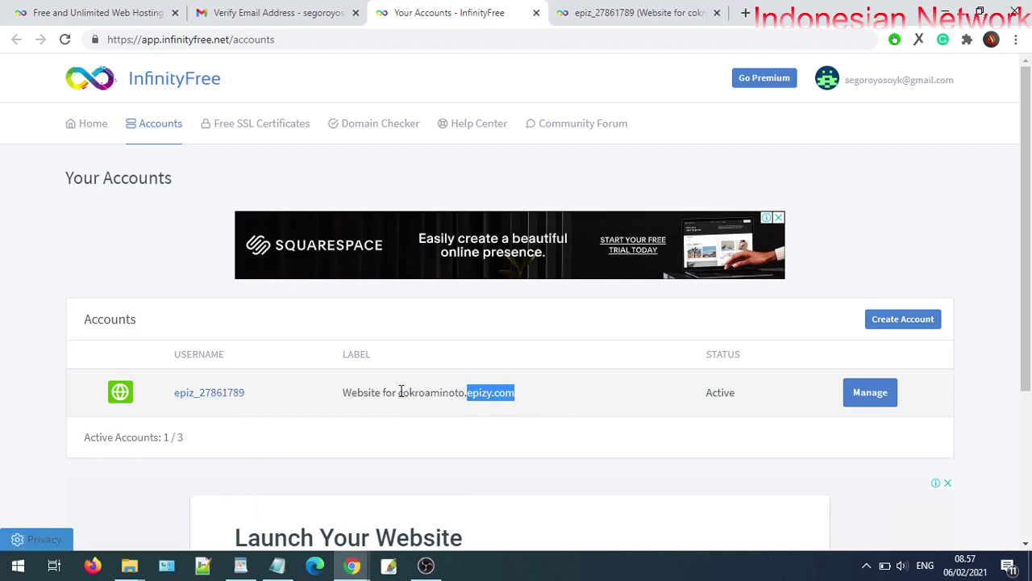
left_click_drag(401, 391, 397, 393)
right_click(516, 402)
left_click(537, 404)
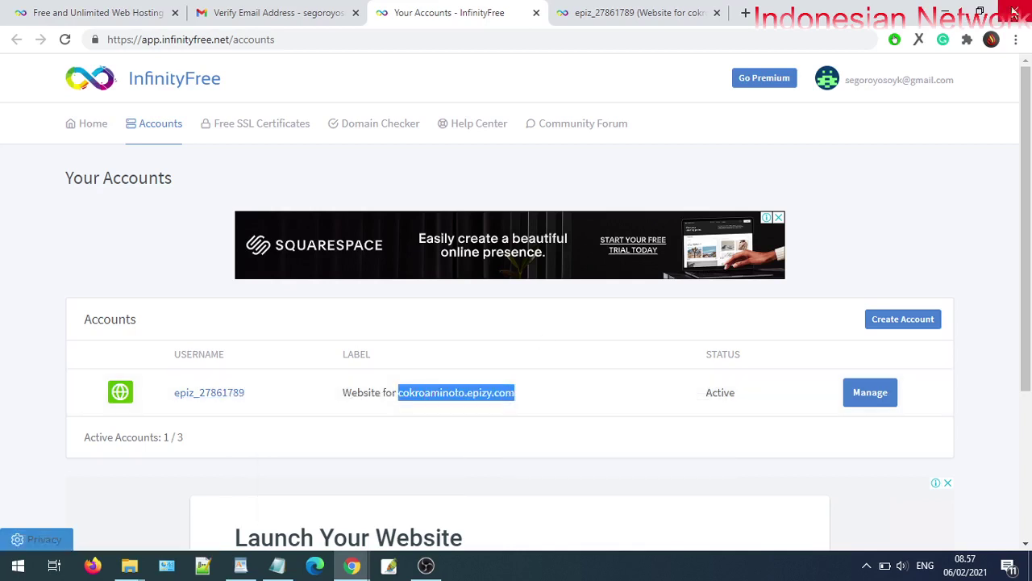
Step: Visit cokroaminoto.epizy.com in a new incognito window, and minimize that window after viewing the site
left_click(1016, 39)
left_click(935, 85)
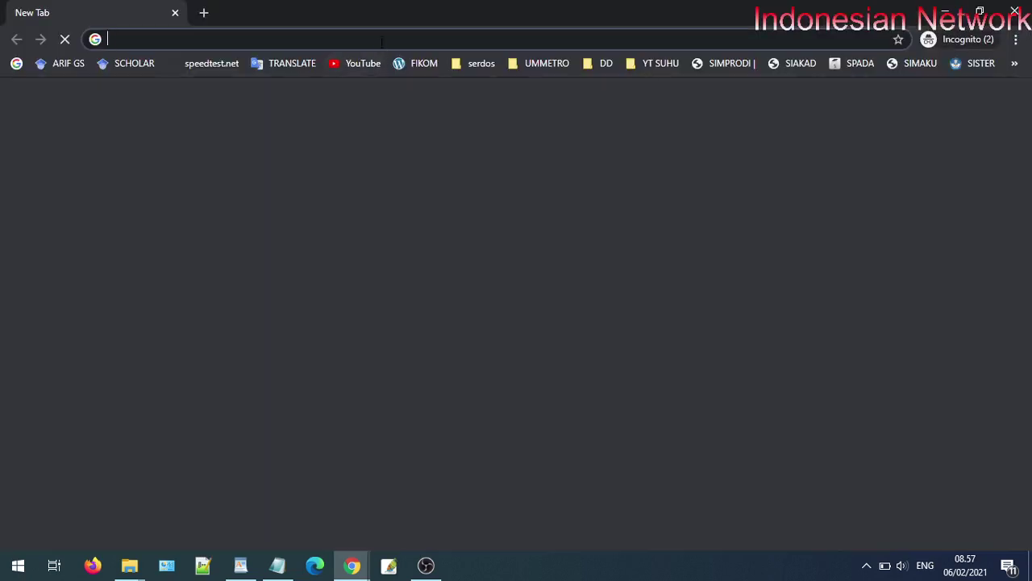
right_click(379, 42)
left_click(443, 159)
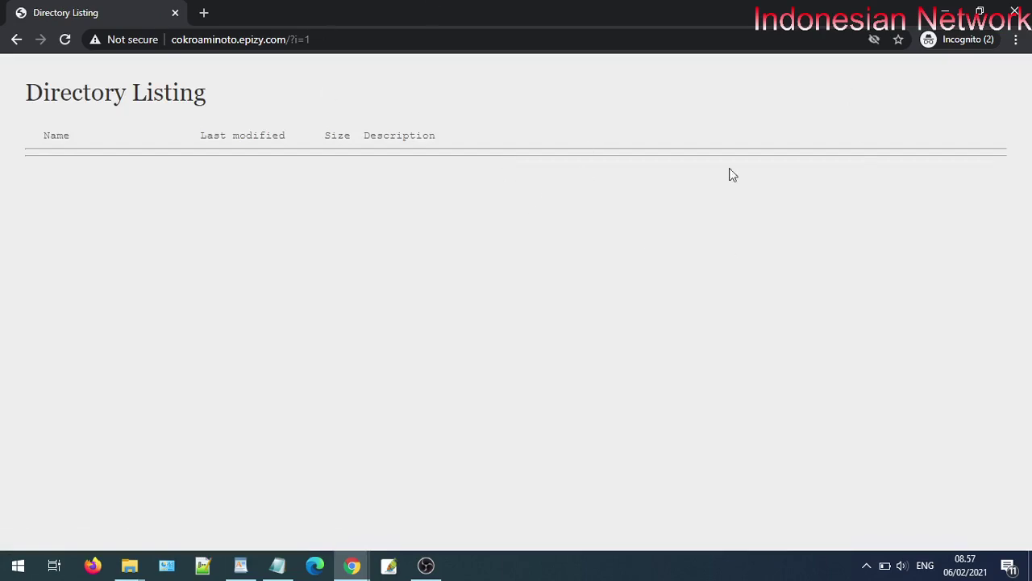
left_click(946, 13)
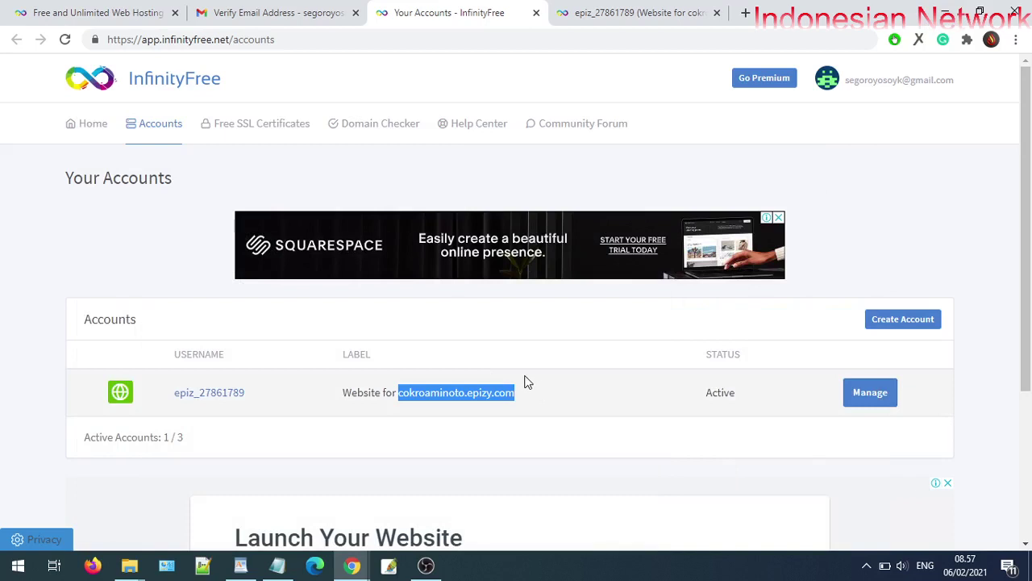
Step: Open the management page of the cokroaminoto.epizy.com hosting account in a new tab
left_click(556, 389)
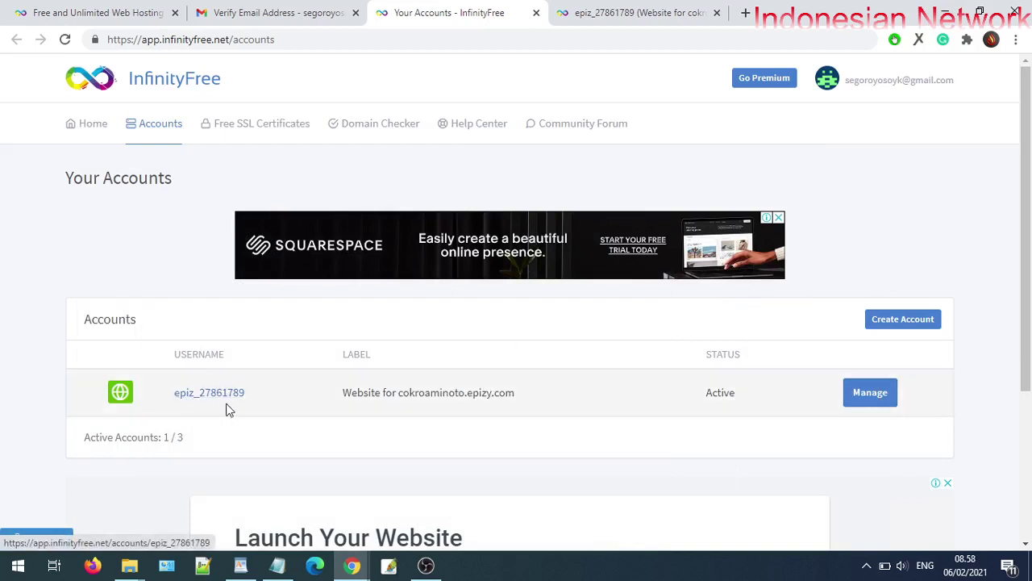
right_click(867, 399)
left_click(875, 408)
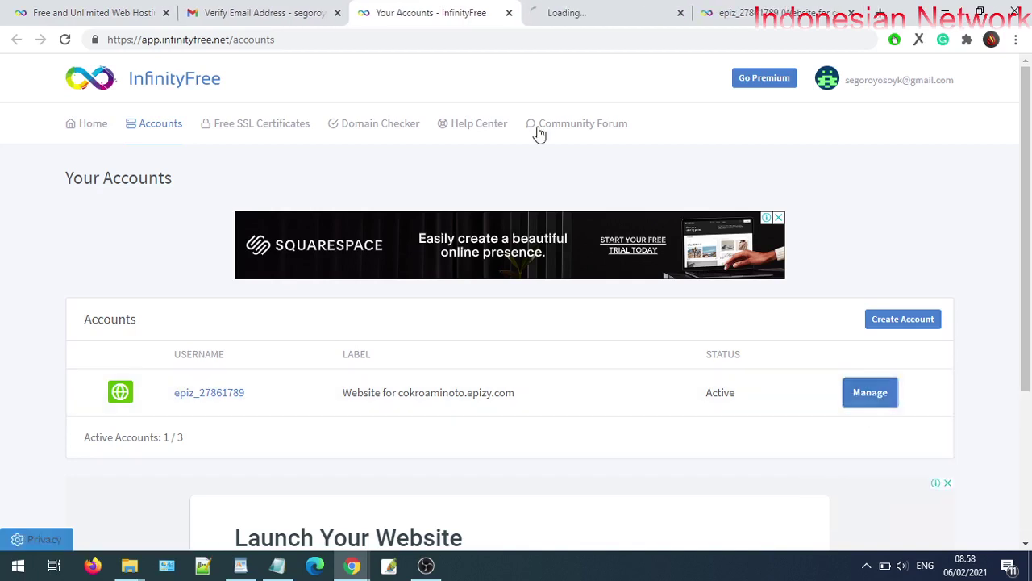
left_click(582, 16)
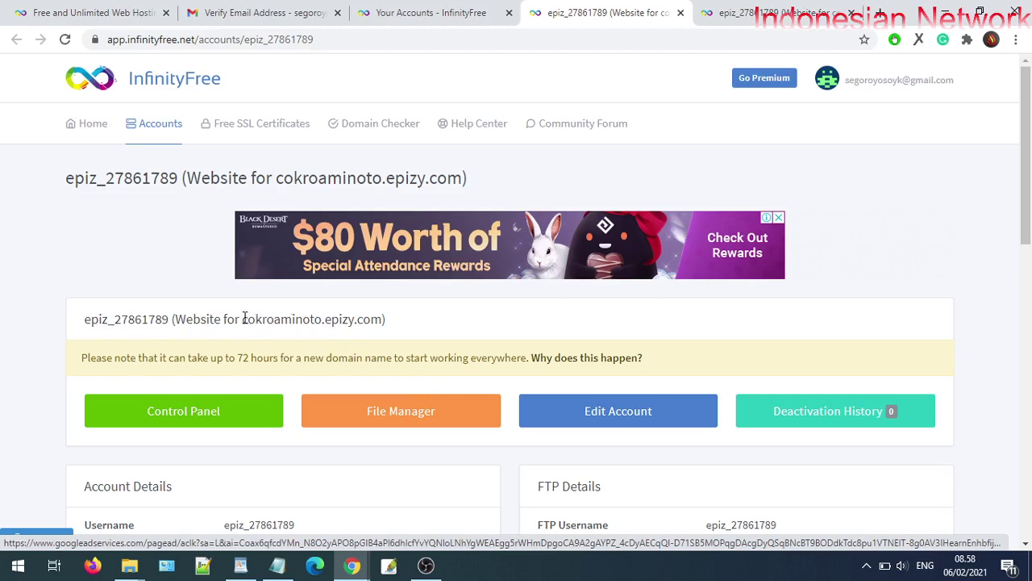
Step: Review the hosting account's website label, account details, FTP details and domain names
left_click_drag(244, 319, 380, 321)
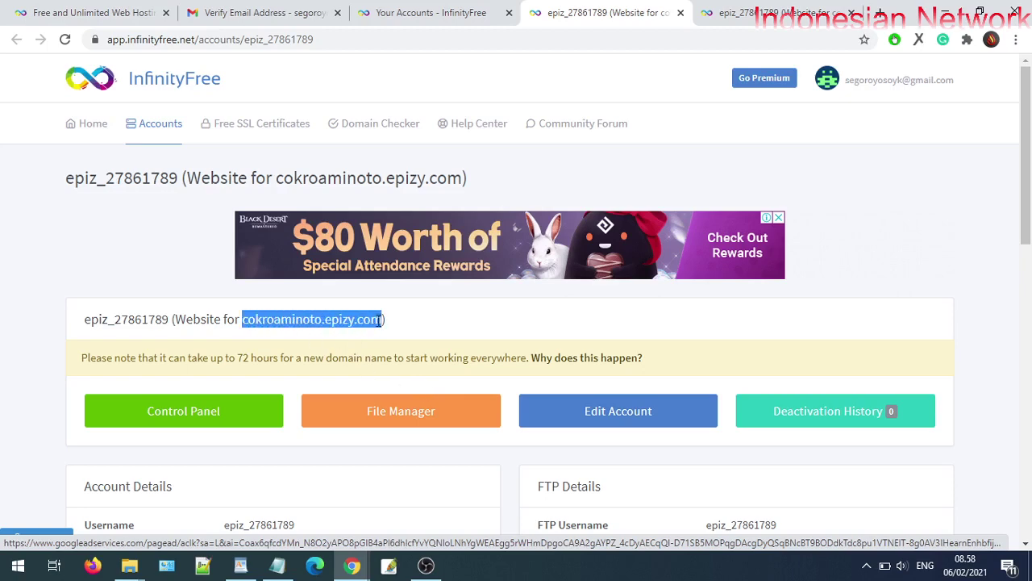
scroll(359, 331, "down", 4)
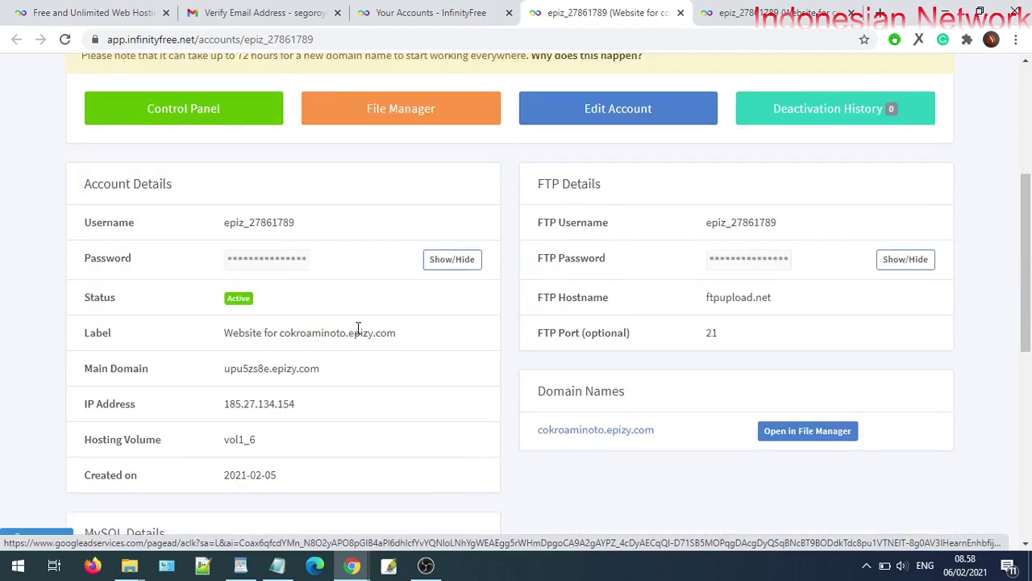
scroll(360, 335, "up", 1)
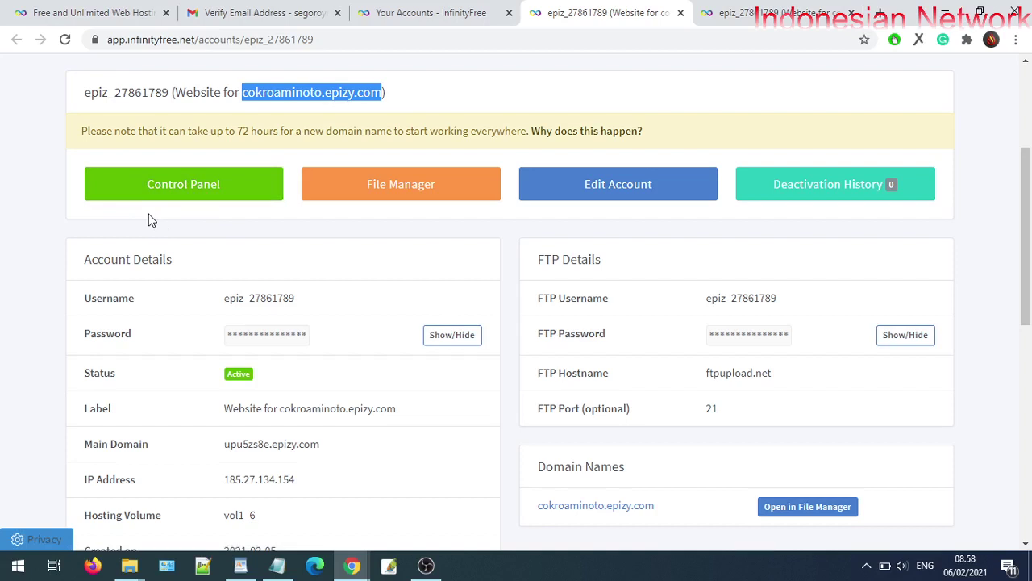
Step: Open the "contoh web penjualan" desktop folder in a maximized window and look at the penjualan folder and penjualan.sql
left_click(1030, 569)
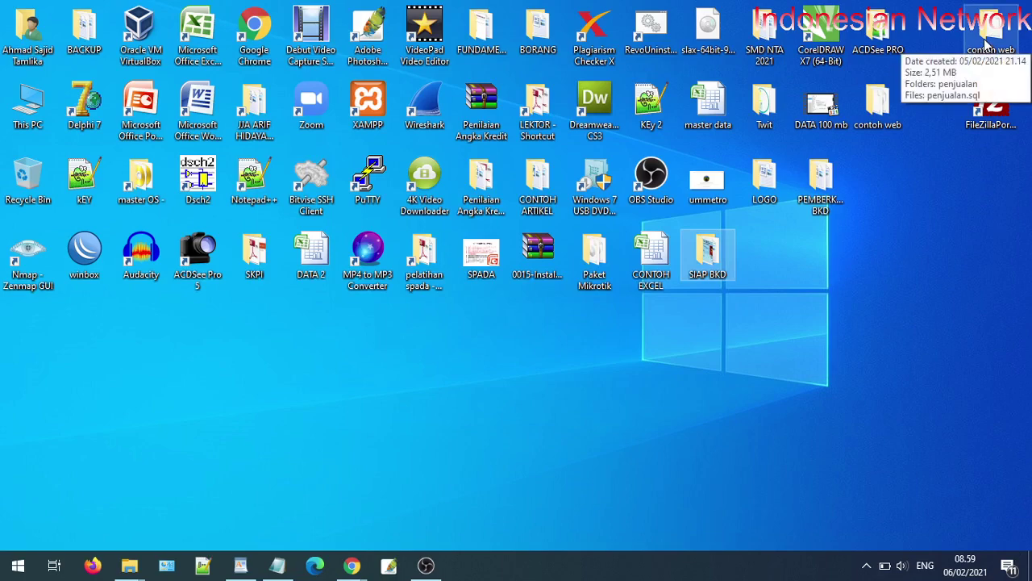
double_click(987, 42)
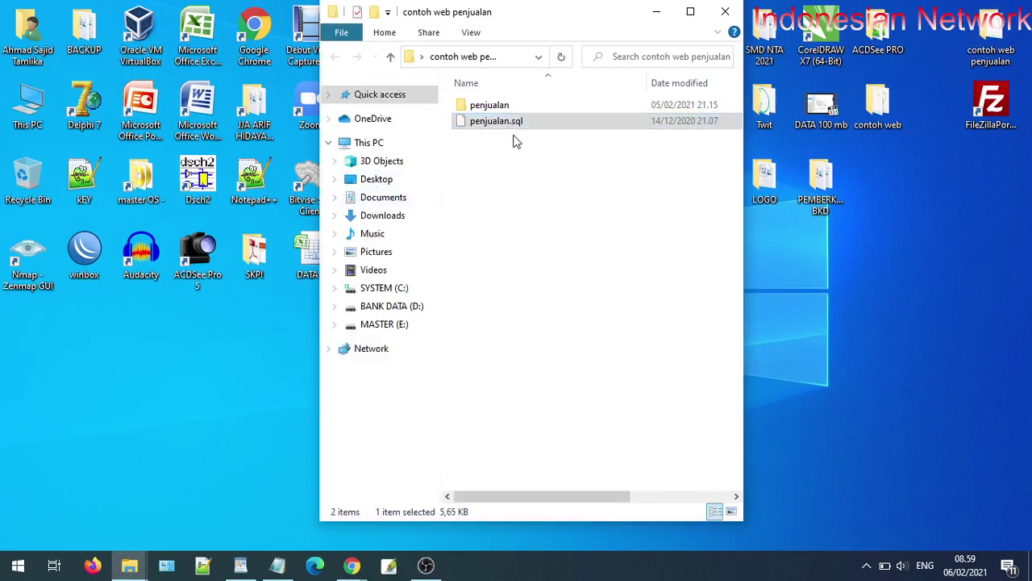
left_click(502, 105)
left_click(505, 122)
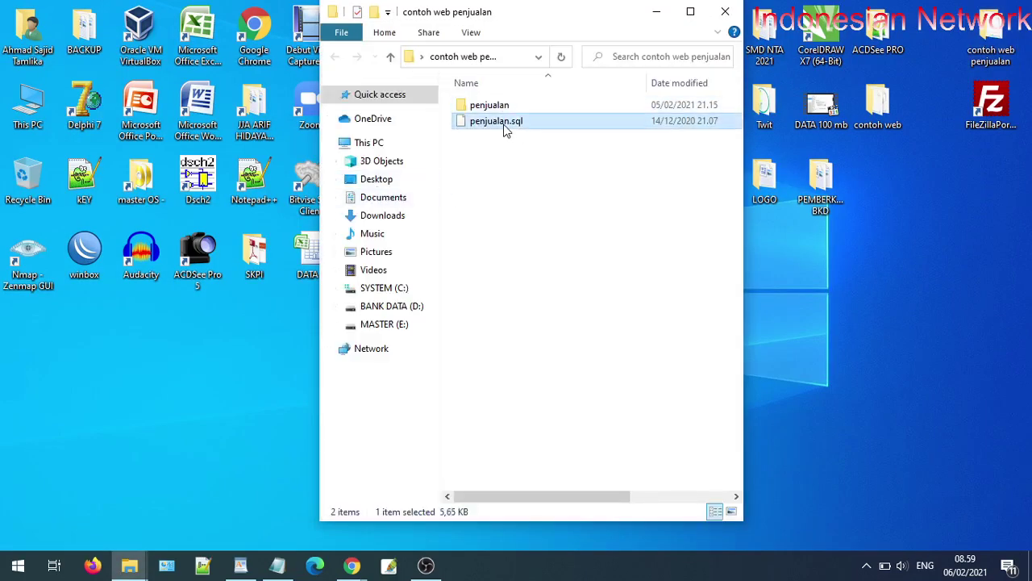
left_click(691, 11)
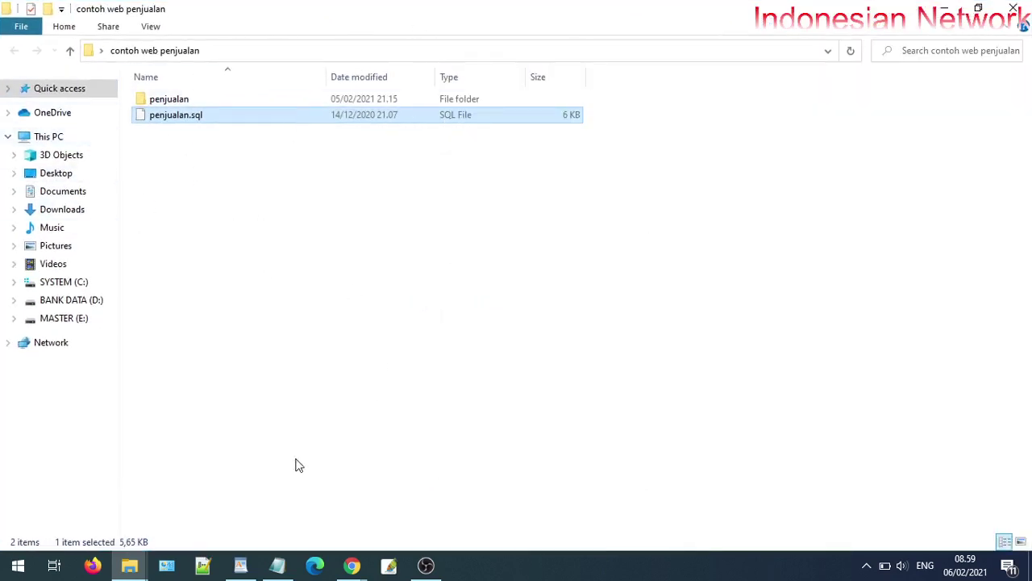
Step: Open the online File Manager from the hosting account's page in Chrome, view its files, and return to that page
mouse_move(355, 569)
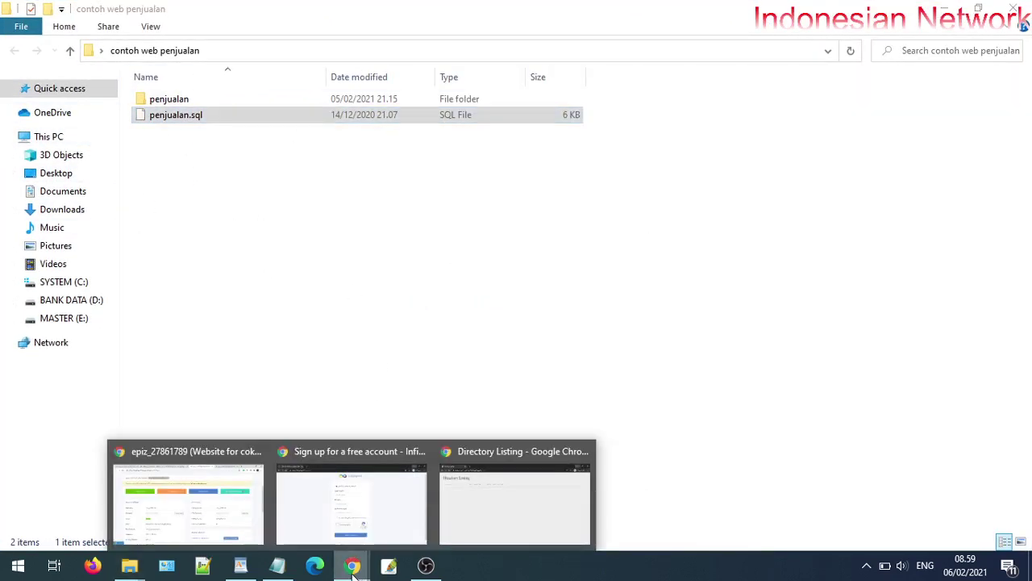
left_click(203, 516)
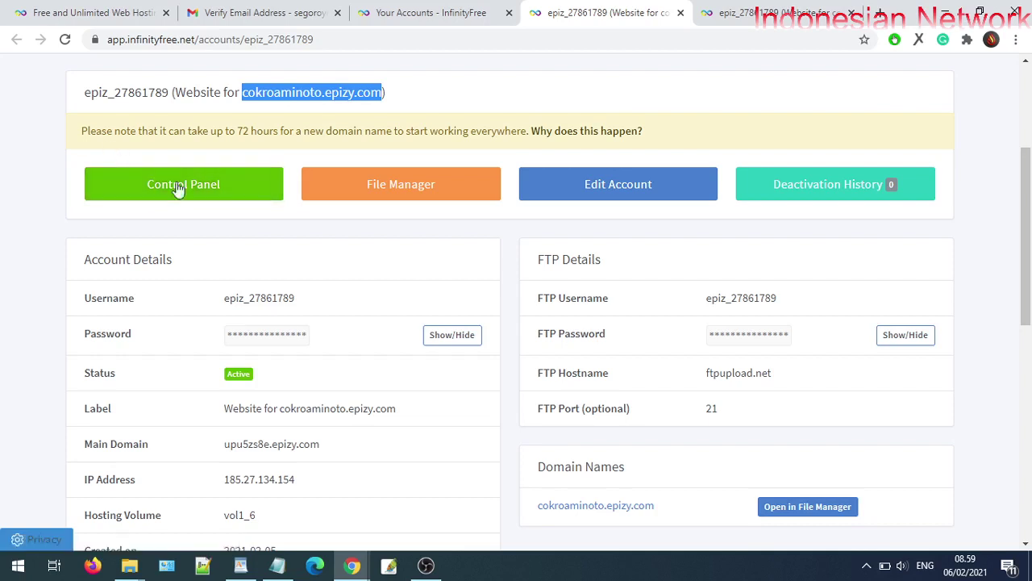
left_click(401, 202)
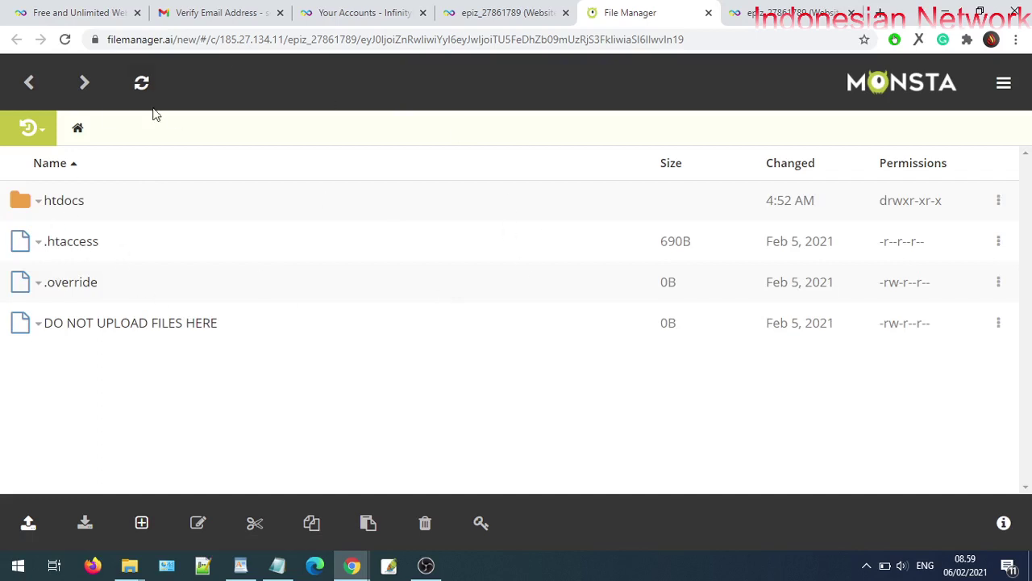
left_click(506, 12)
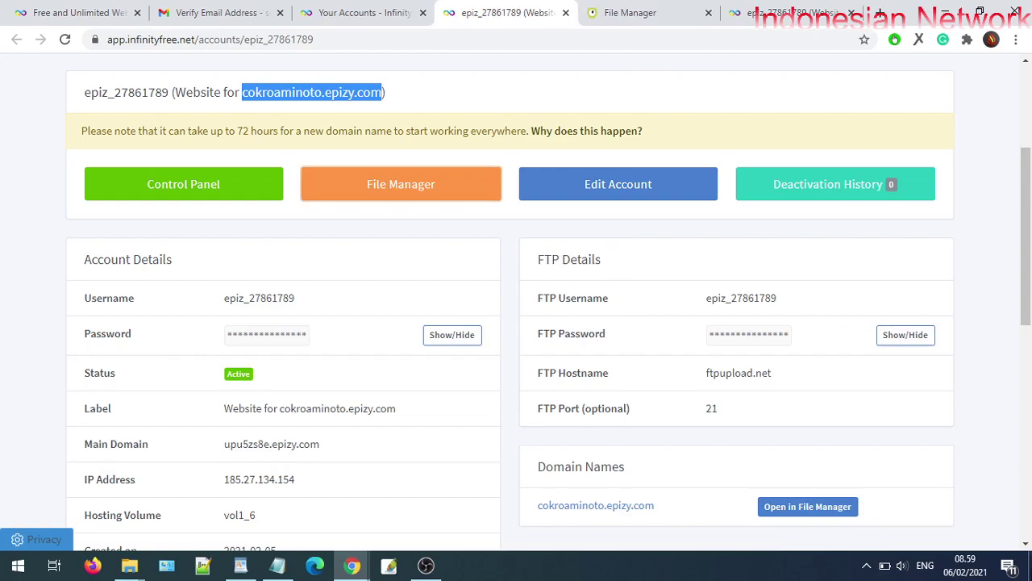
Step: Locate FileZillaPortable on the desktop, check the FTP details on the hosting account's page, and return to the desktop
left_click(1029, 565)
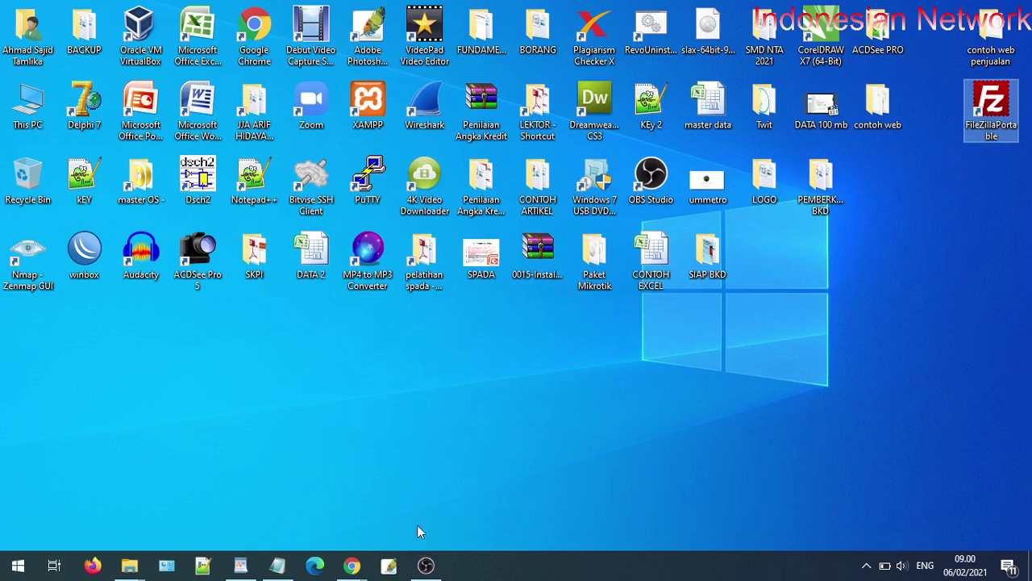
mouse_move(357, 559)
left_click(246, 510)
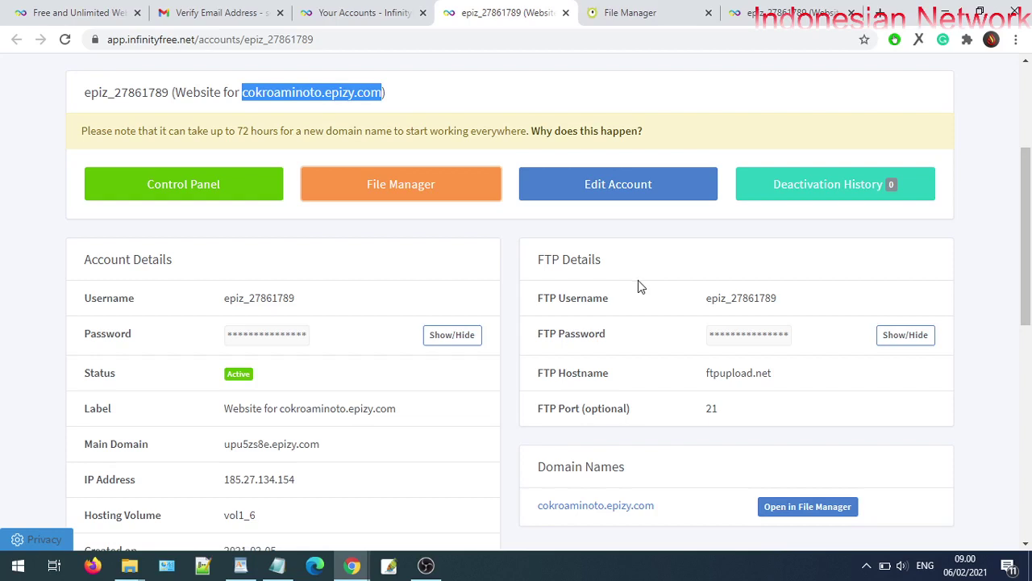
scroll(575, 191, "down", 1)
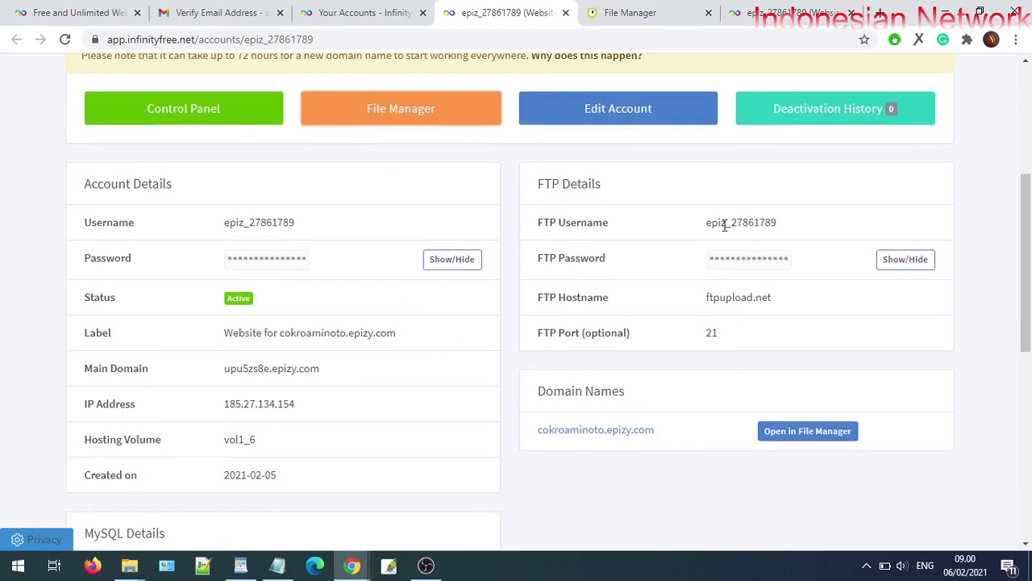
left_click(1031, 568)
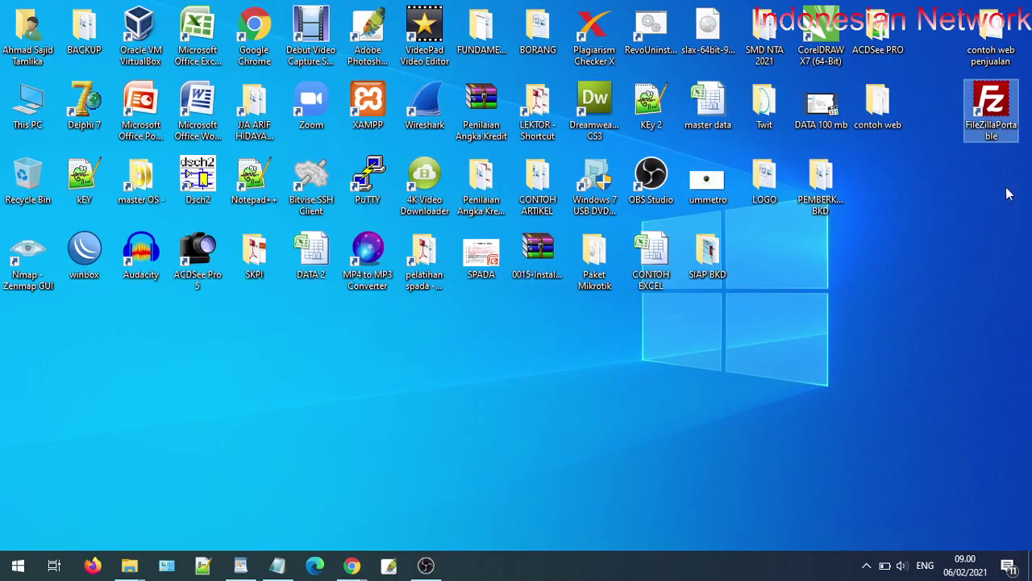
Step: Launch FileZillaPortable and copy the FTP hostname ftpupload.net from the hosting account's page in Chrome into FileZilla's host
double_click(995, 117)
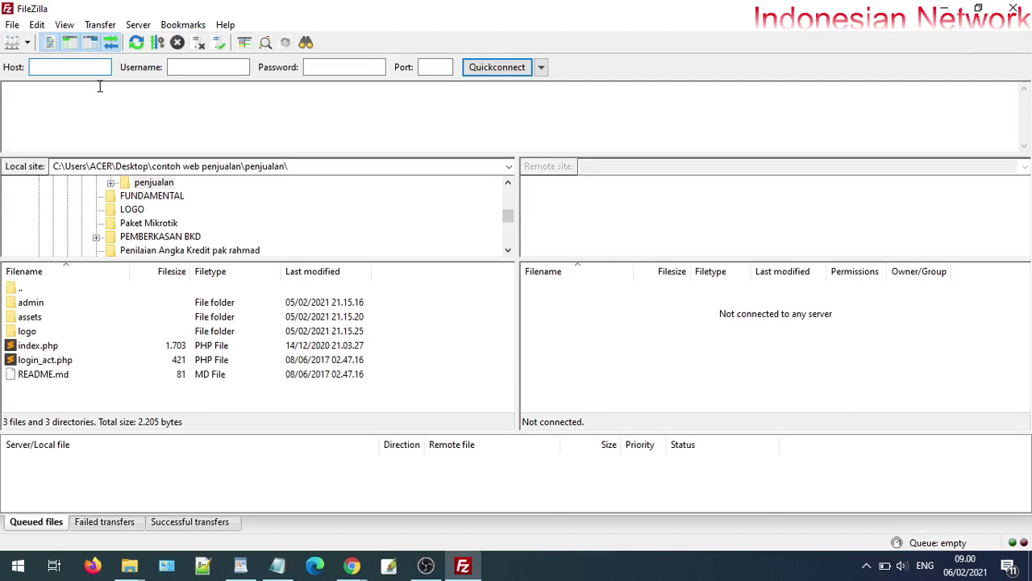
mouse_move(351, 566)
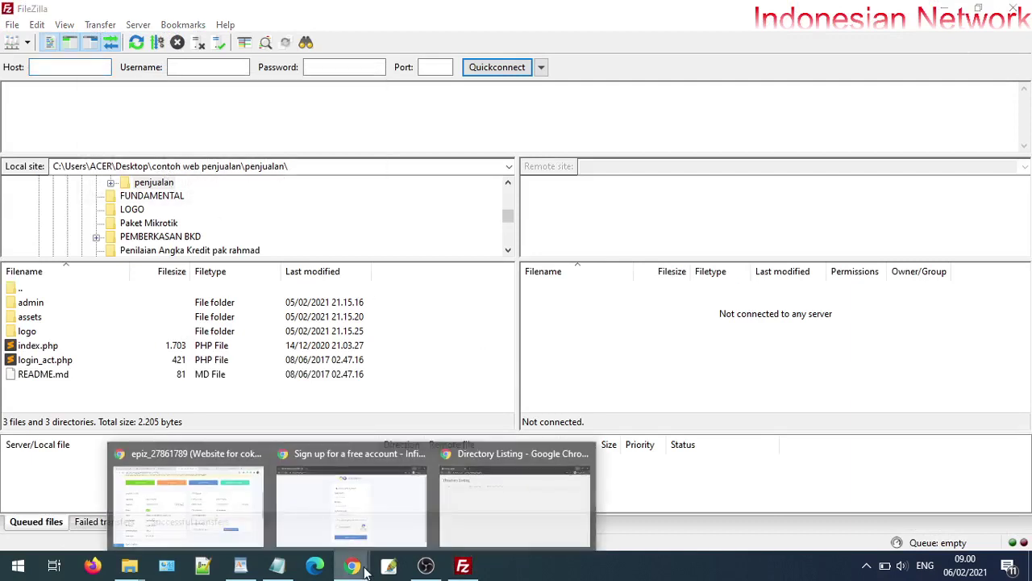
left_click(248, 503)
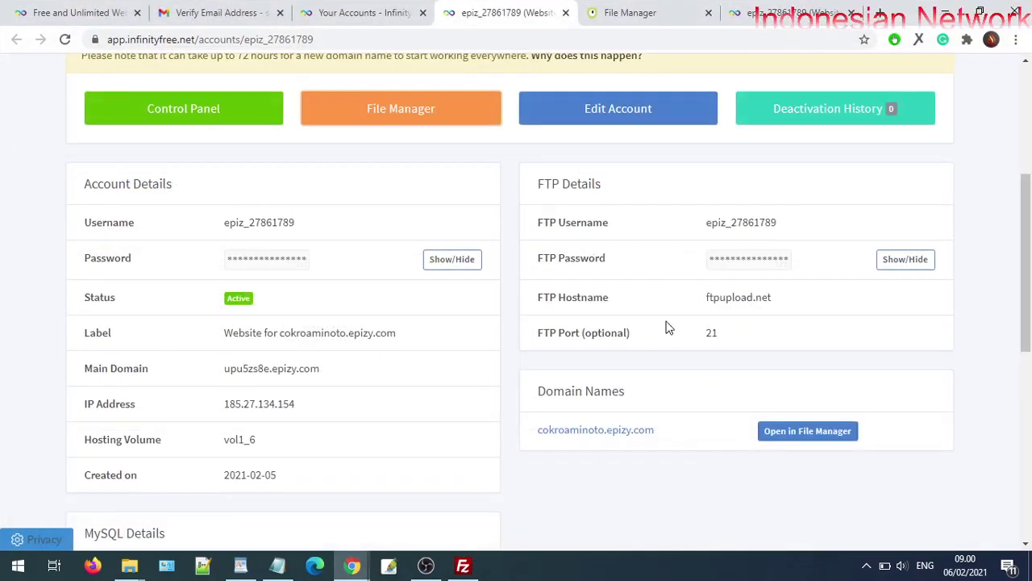
left_click_drag(708, 299, 778, 302)
right_click(771, 298)
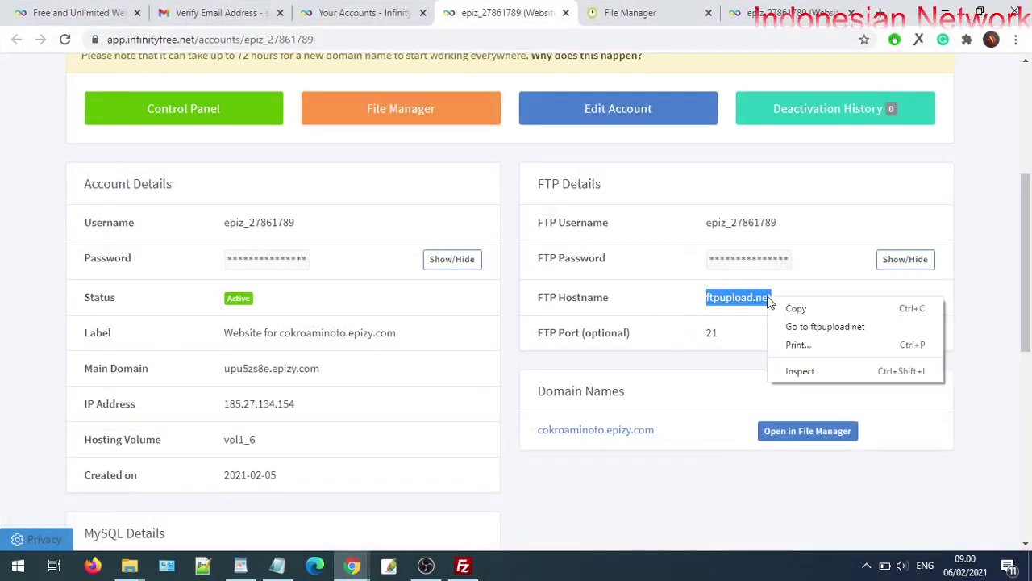
left_click(786, 307)
left_click(477, 569)
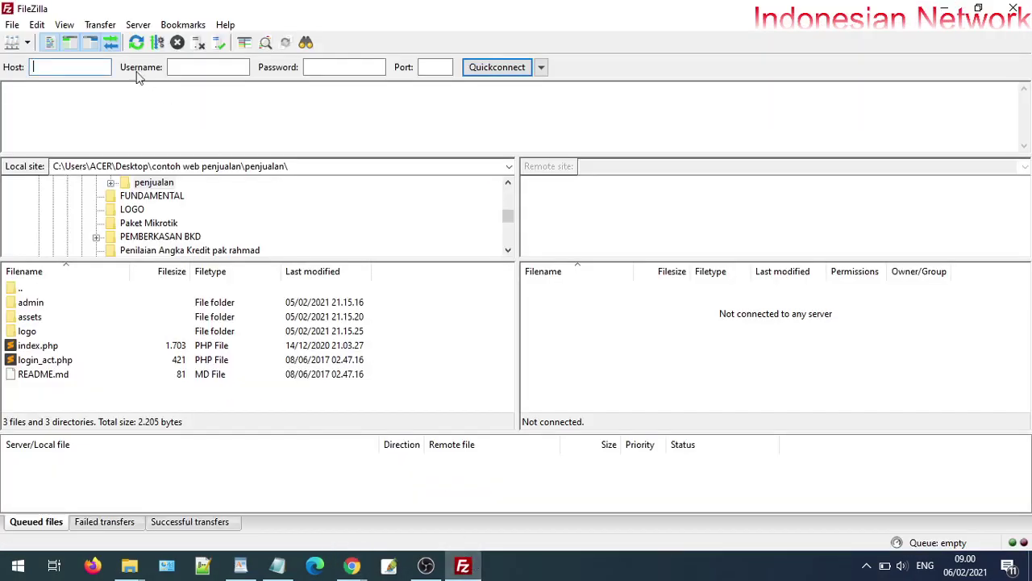
right_click(77, 66)
left_click(112, 129)
Step: Copy the FTP username from the hosting account's page in Chrome into FileZilla's username
mouse_move(352, 568)
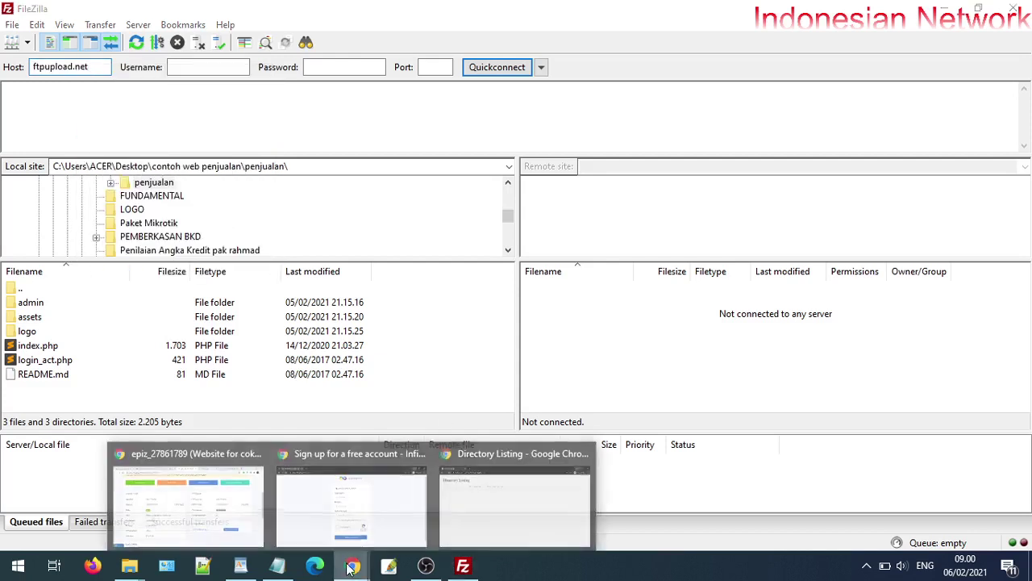
left_click(189, 500)
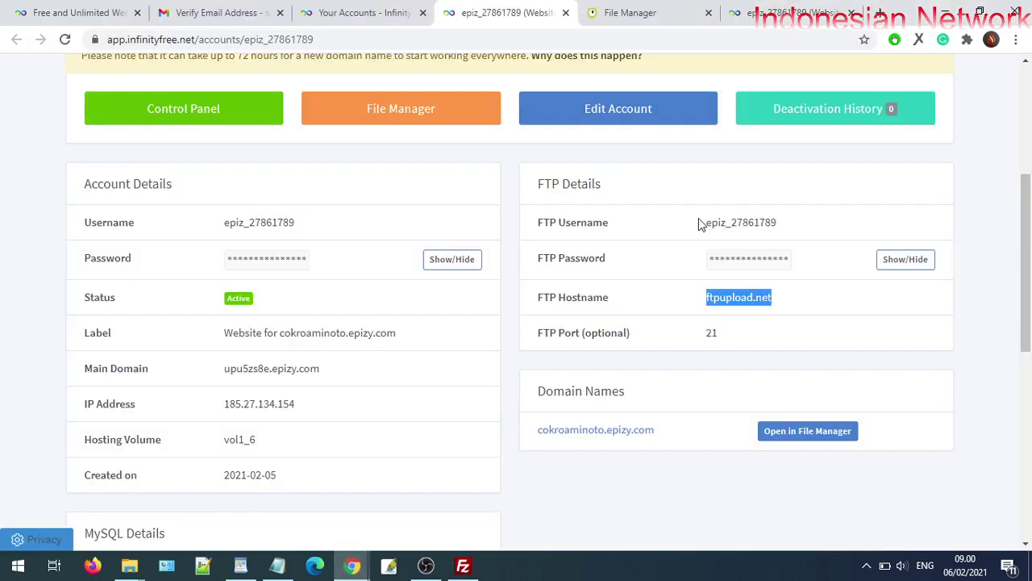
left_click_drag(698, 225, 786, 230)
right_click(767, 231)
left_click(794, 242)
left_click(465, 567)
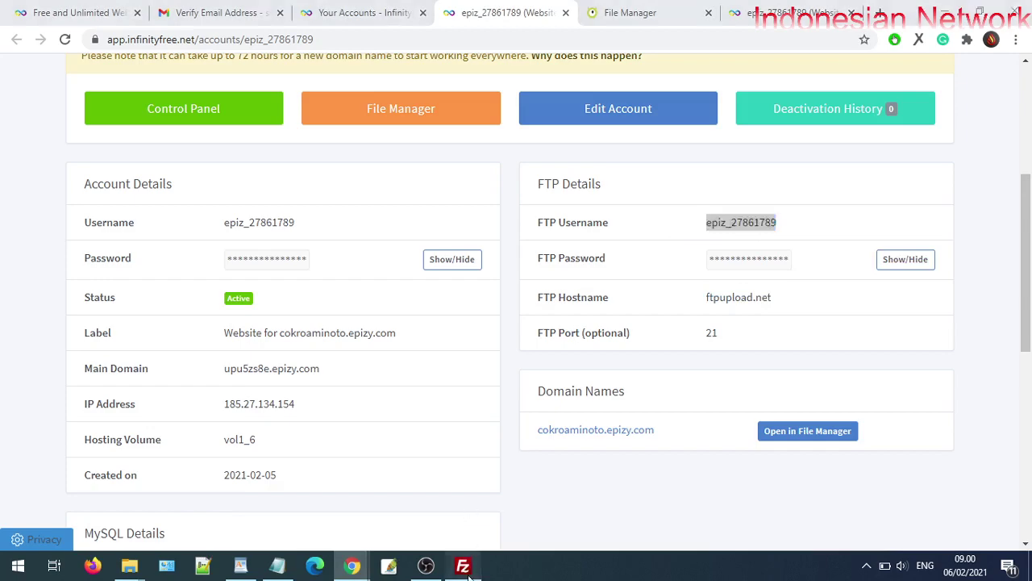
left_click(198, 67)
right_click(200, 68)
left_click(242, 133)
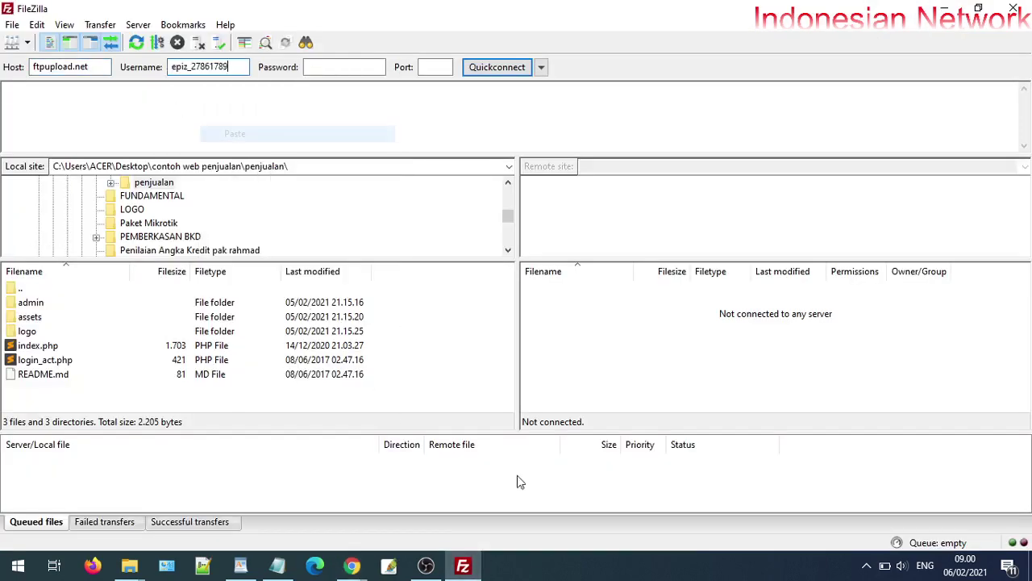
Step: Reveal the FTP password on the hosting account's page in Chrome and copy it into FileZilla's password
left_click(465, 567)
mouse_move(708, 260)
left_mouse_down()
mouse_move(802, 274)
mouse_move(713, 275)
left_mouse_up()
left_click(899, 266)
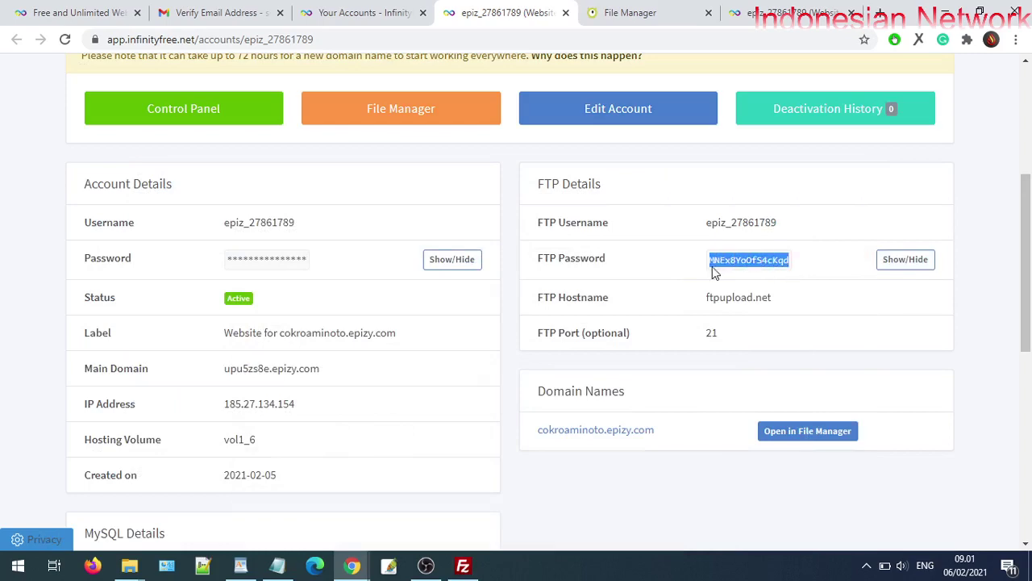
right_click(714, 267)
left_click(738, 277)
left_click(463, 567)
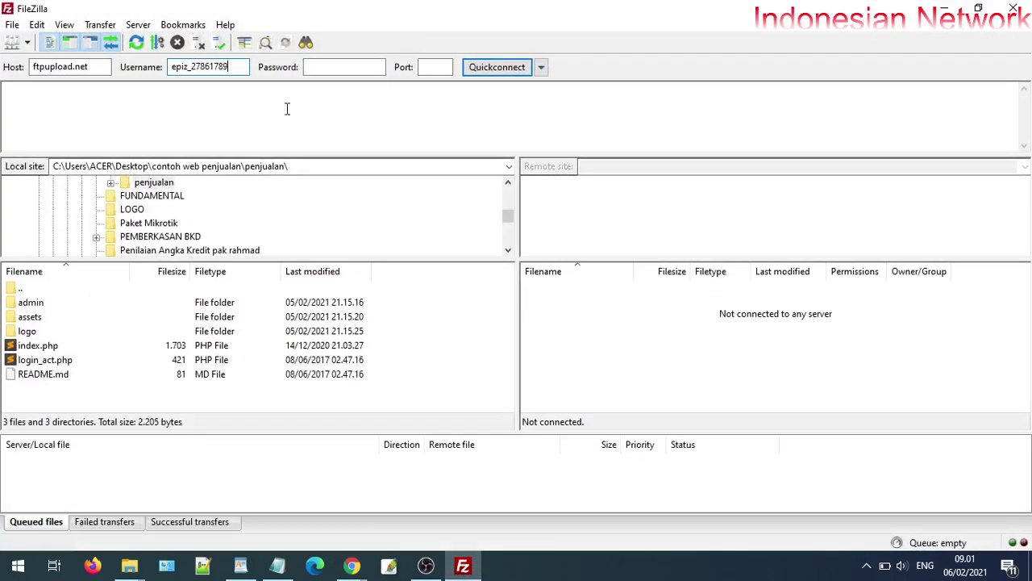
left_click(324, 66)
right_click(324, 67)
left_click(339, 126)
Step: Set the port to 21 and connect to the FTP server
left_click(432, 67)
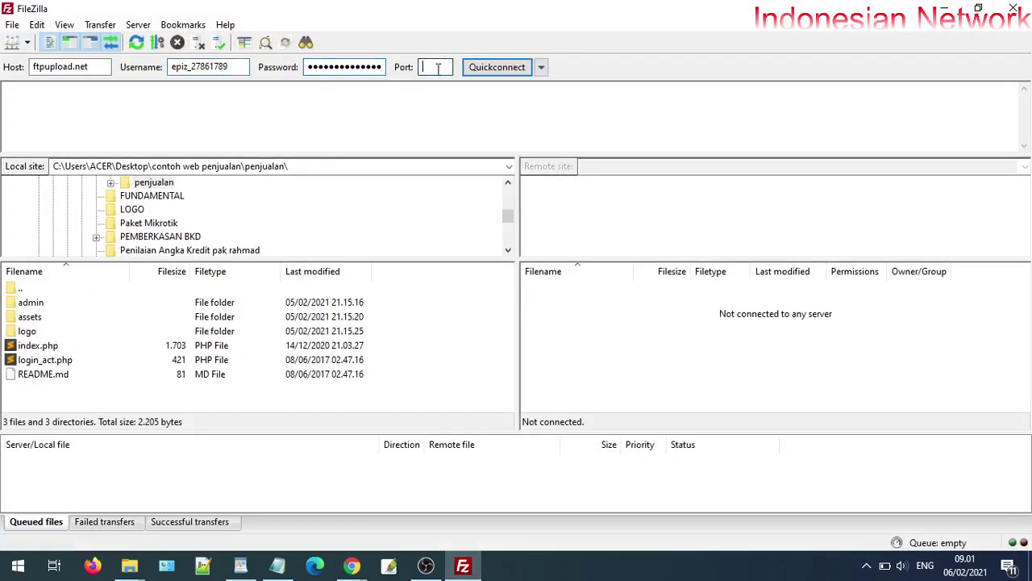
type("21")
left_click(493, 69)
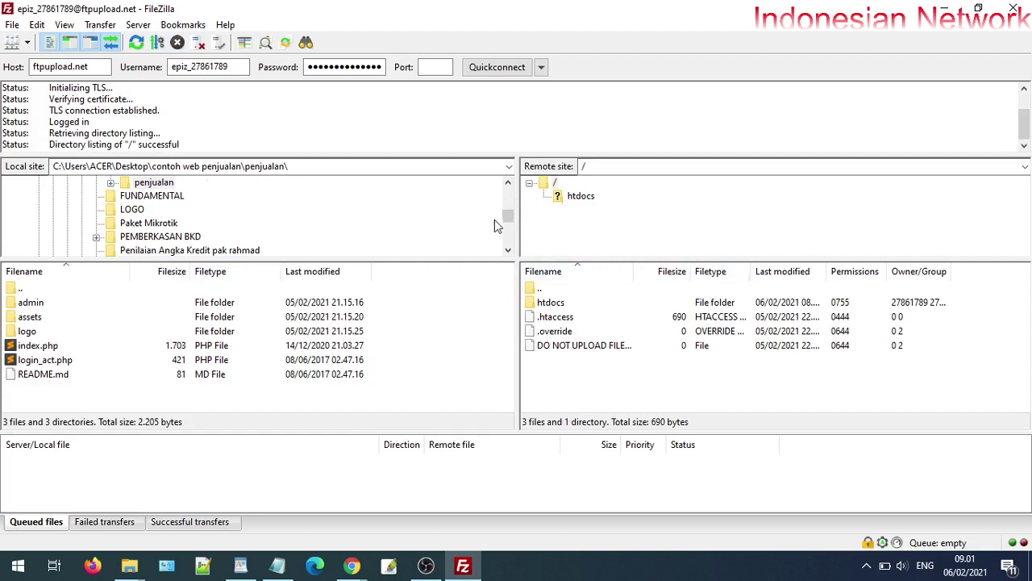
Step: Browse the local site from This PC through the desktop's "contoh web penjualan" folder into the penjualan folder
left_click_drag(511, 224, 507, 194)
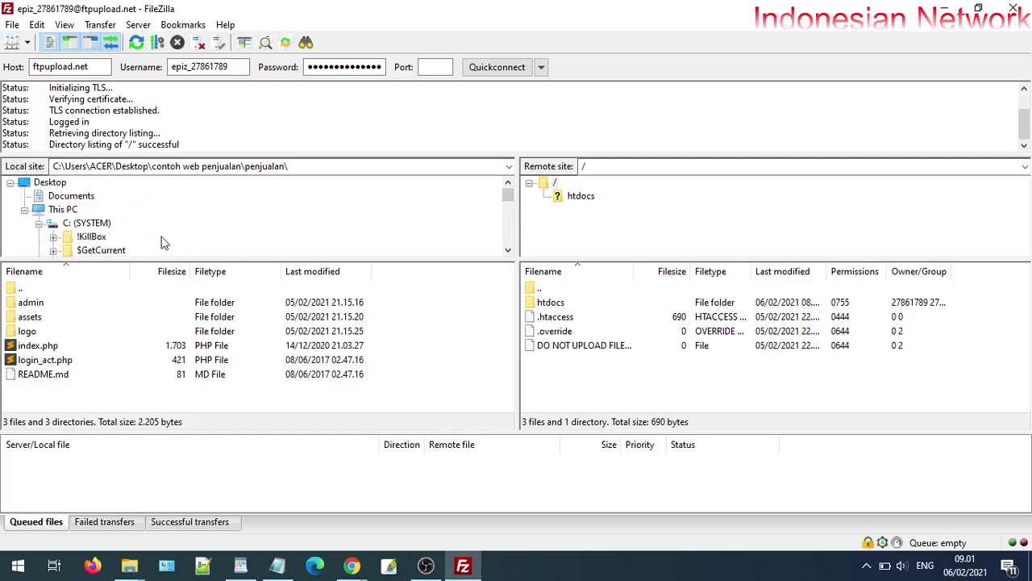
left_click(24, 210)
left_click(24, 210)
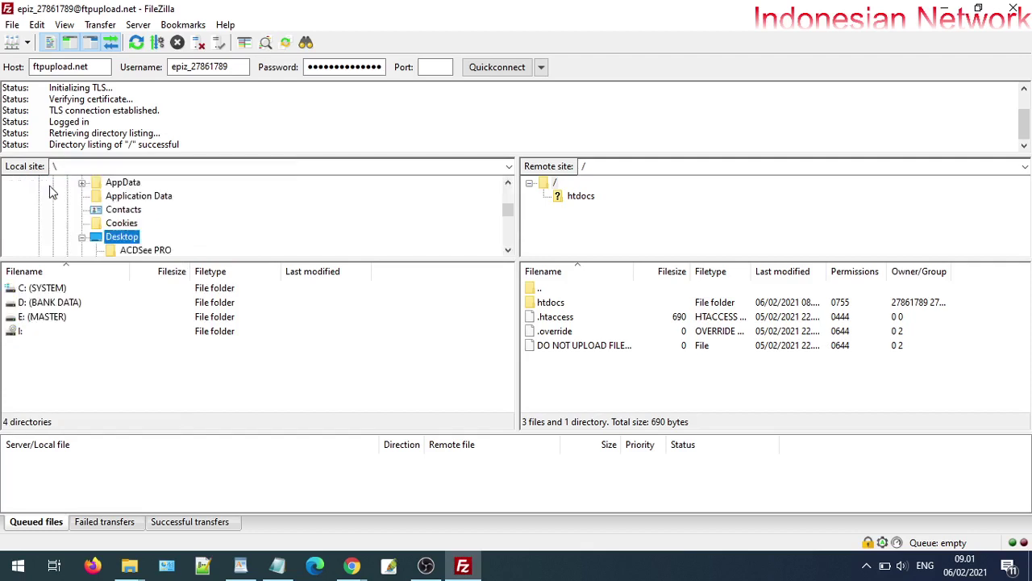
left_click(73, 191)
scroll(73, 198, "up", 8)
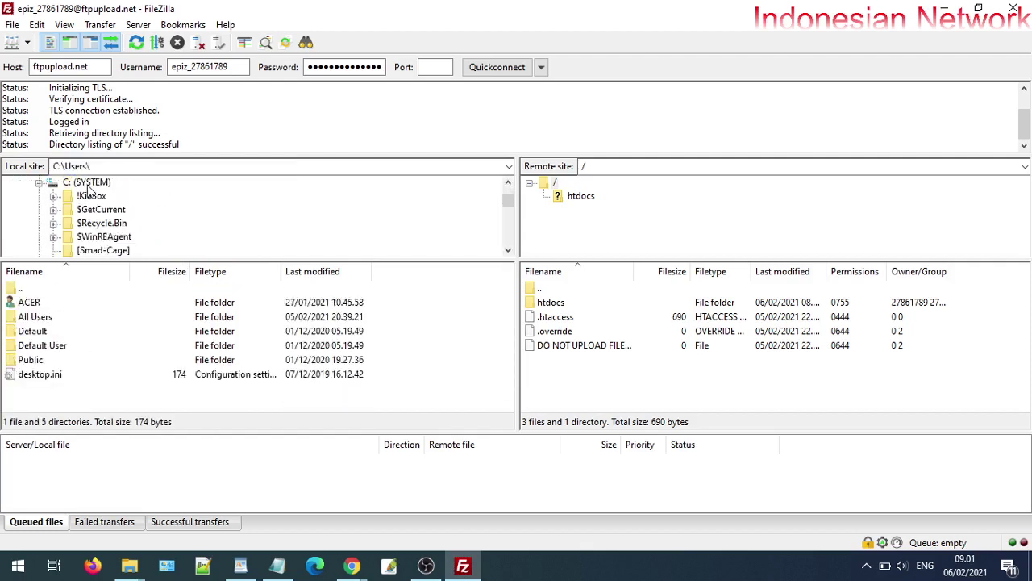
left_click(67, 182)
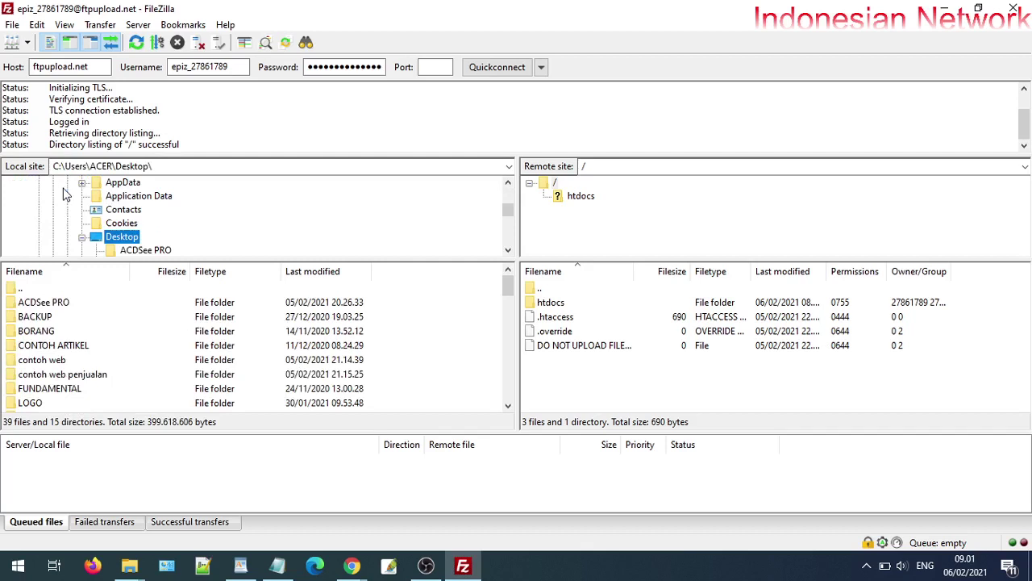
double_click(50, 376)
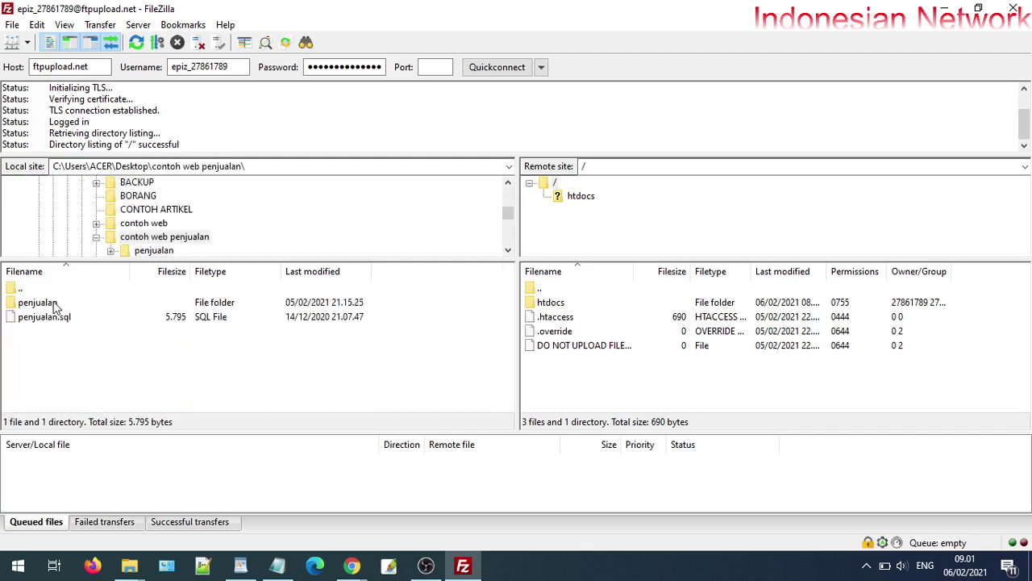
left_click(940, 9)
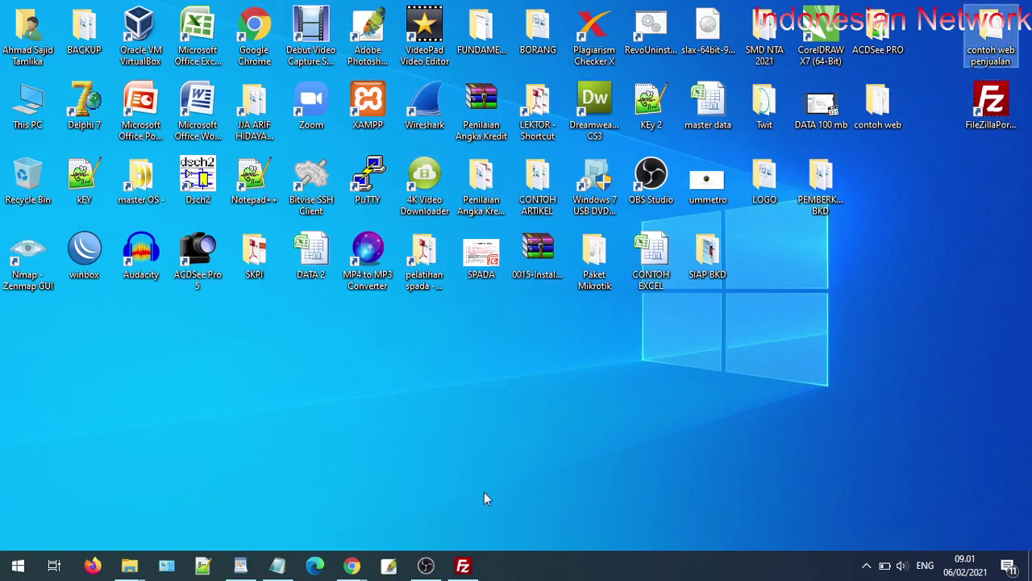
left_click(454, 558)
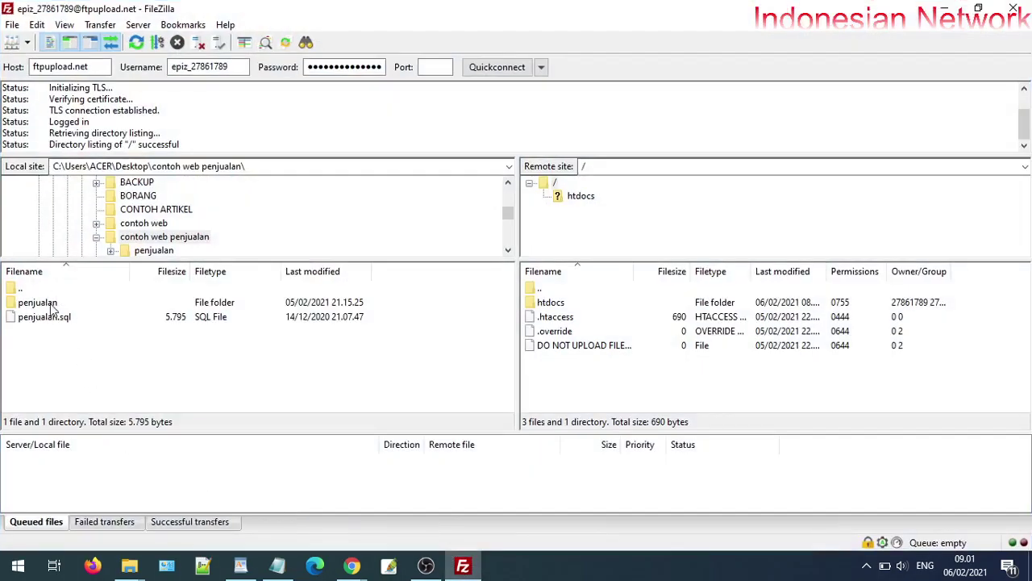
double_click(50, 304)
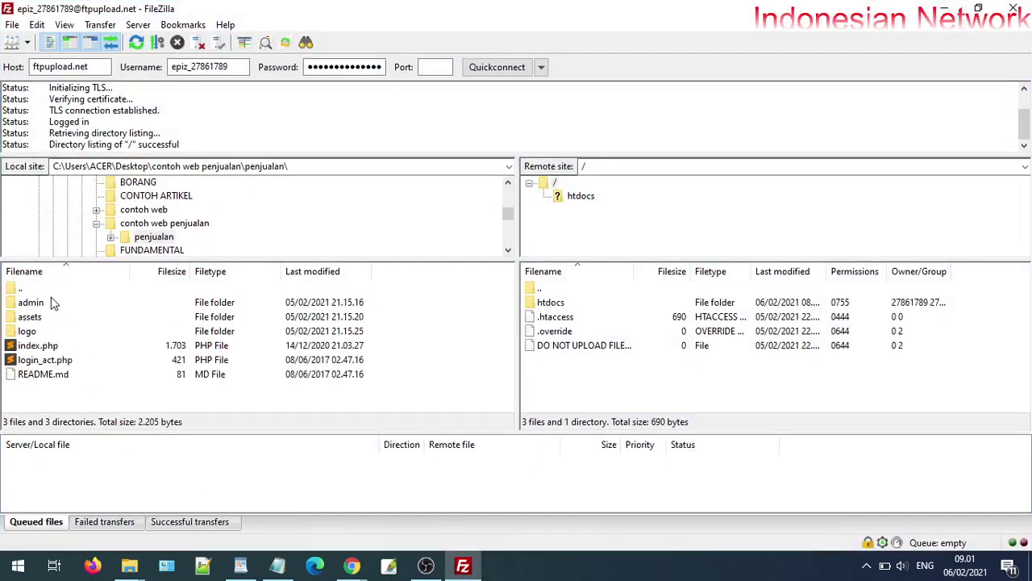
Step: Select all folders and files in the local penjualan folder, from admin to README.md
left_click(39, 310)
key("shift+Down")
key("shift+Down")
key("shift+Down")
key("shift+Down")
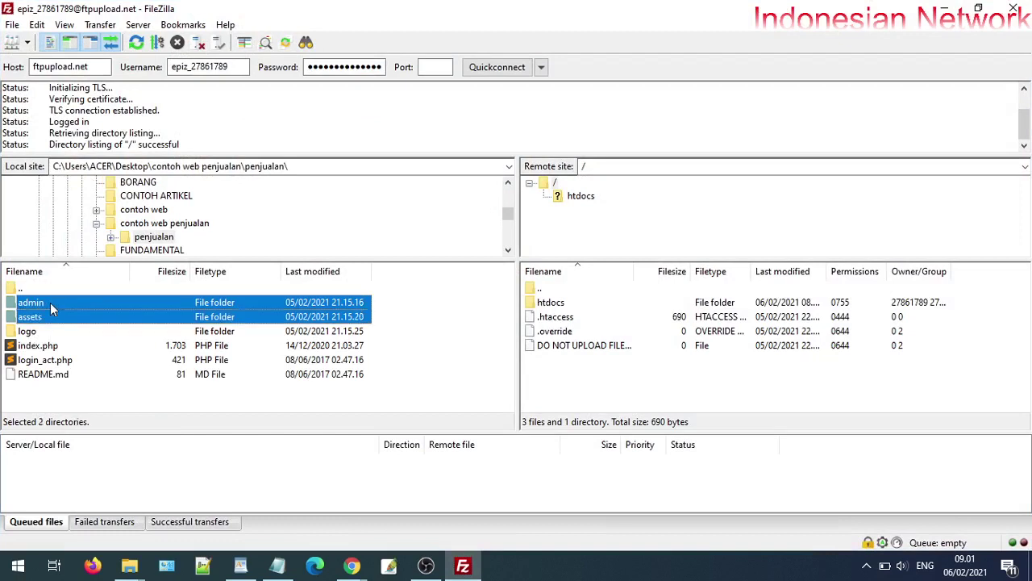
key("shift+Down")
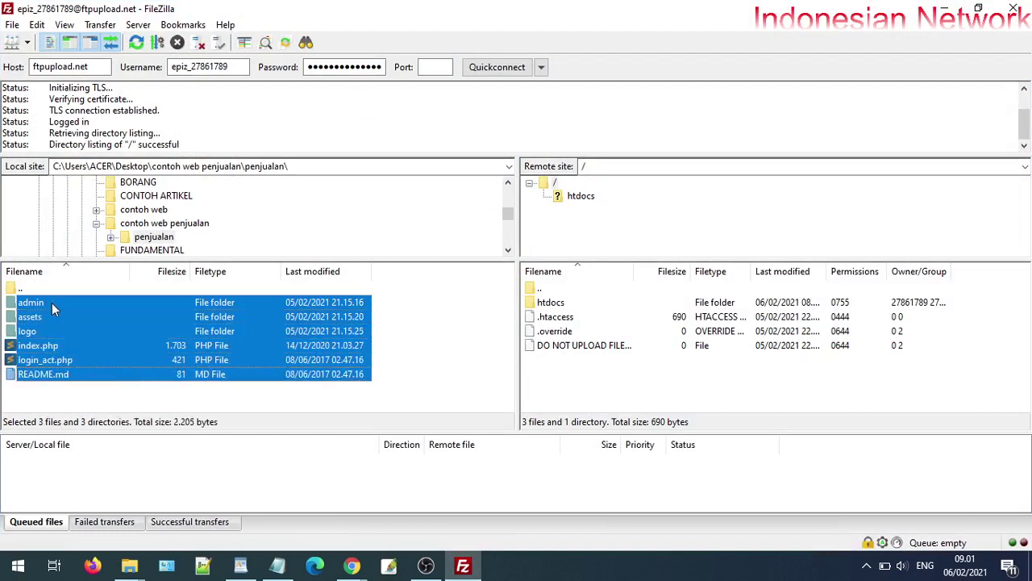
Step: Look inside the remote htdocs folder, return to the root, and apply permissions 755 to htdocs
double_click(551, 302)
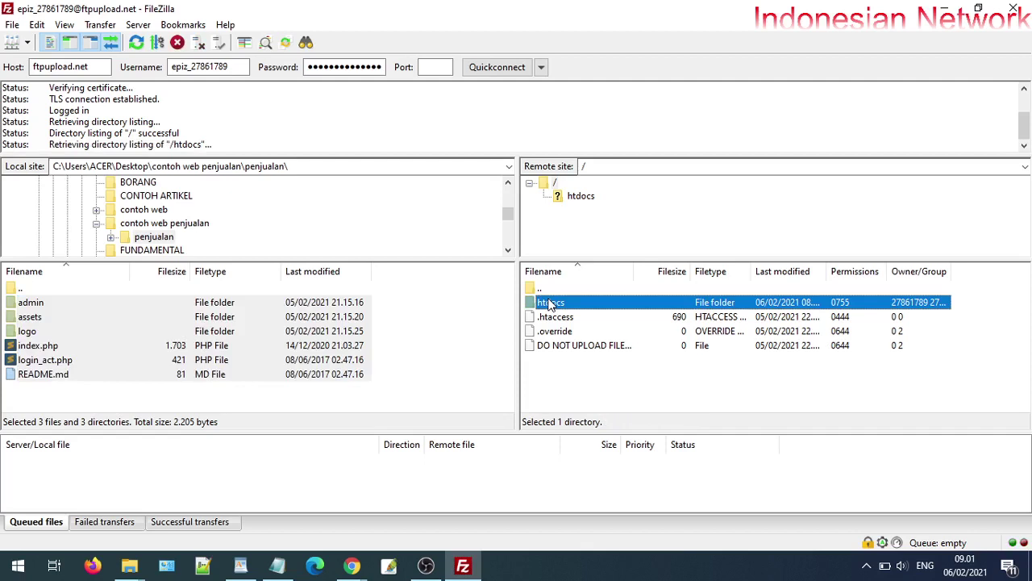
double_click(542, 288)
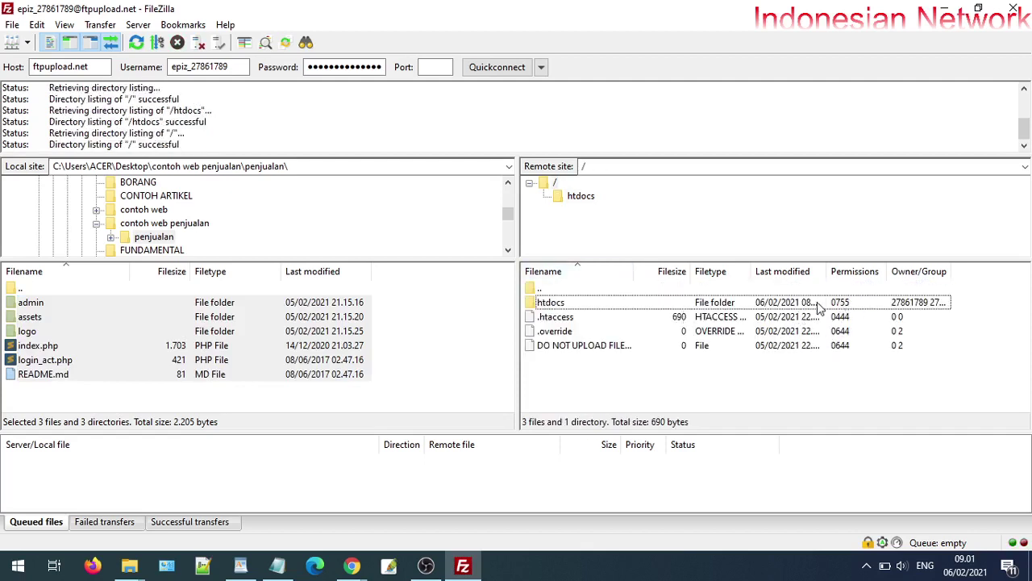
right_click(550, 303)
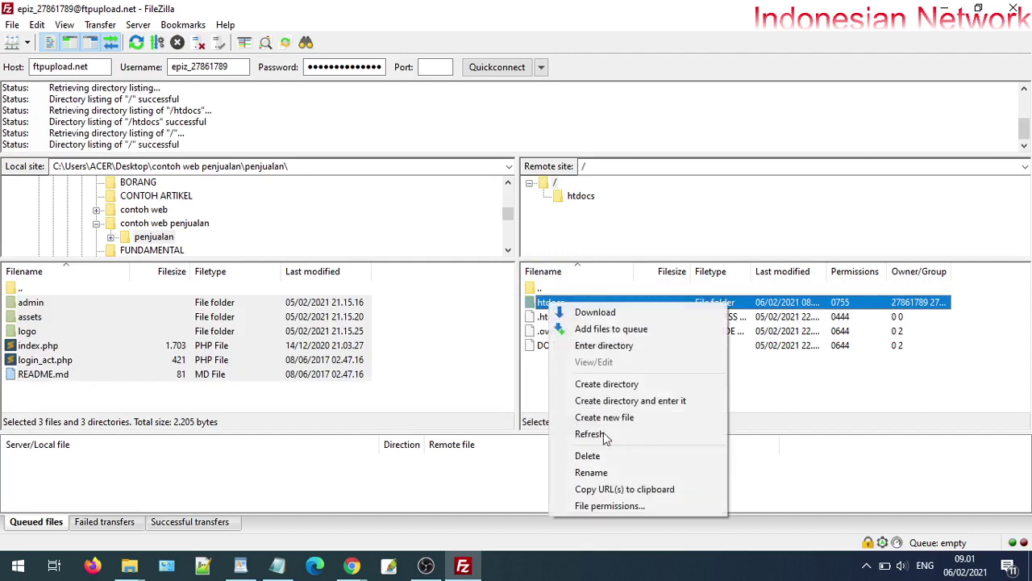
left_click(601, 506)
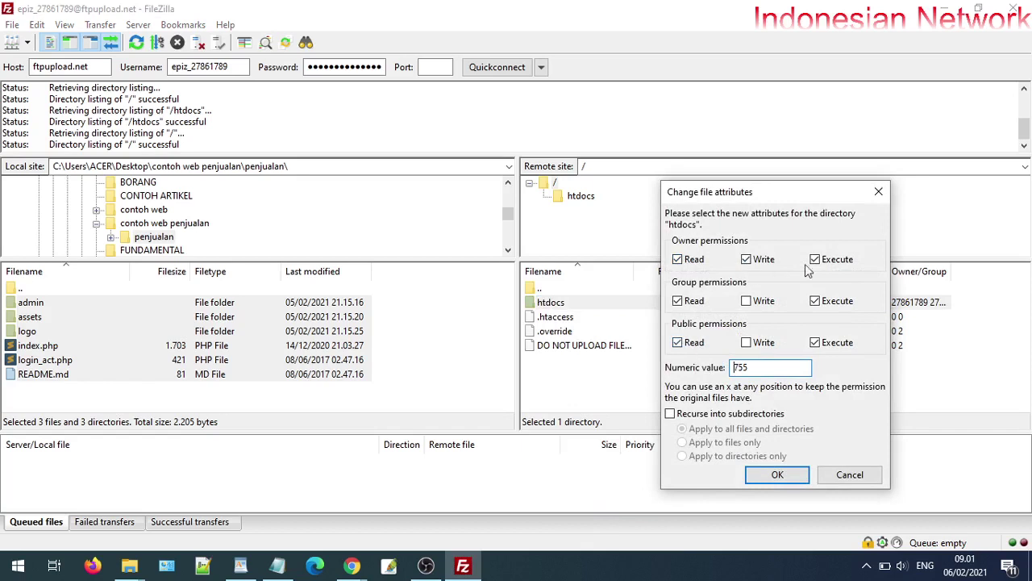
key("Delete")
type("x")
left_click(835, 263)
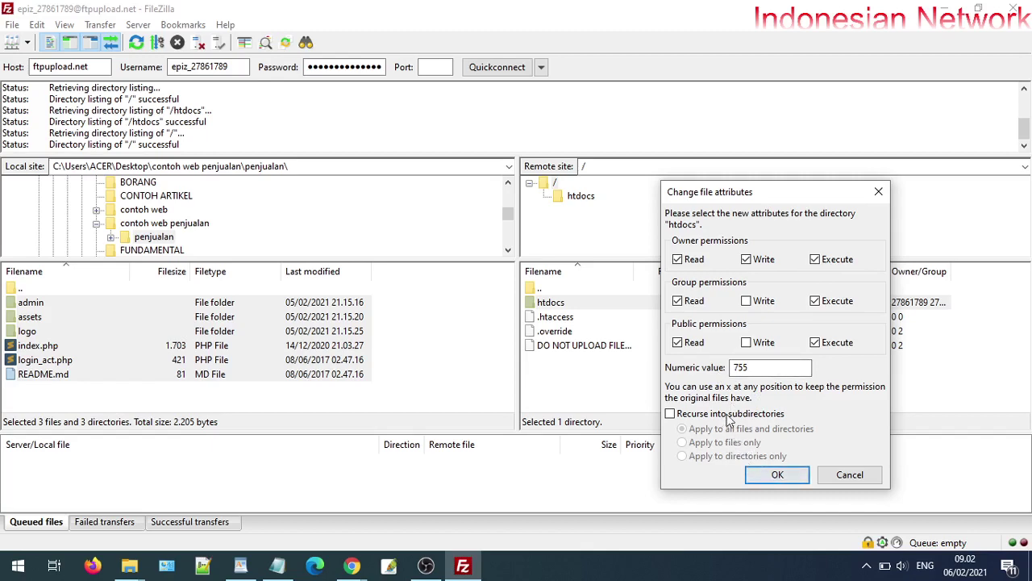
left_click(776, 475)
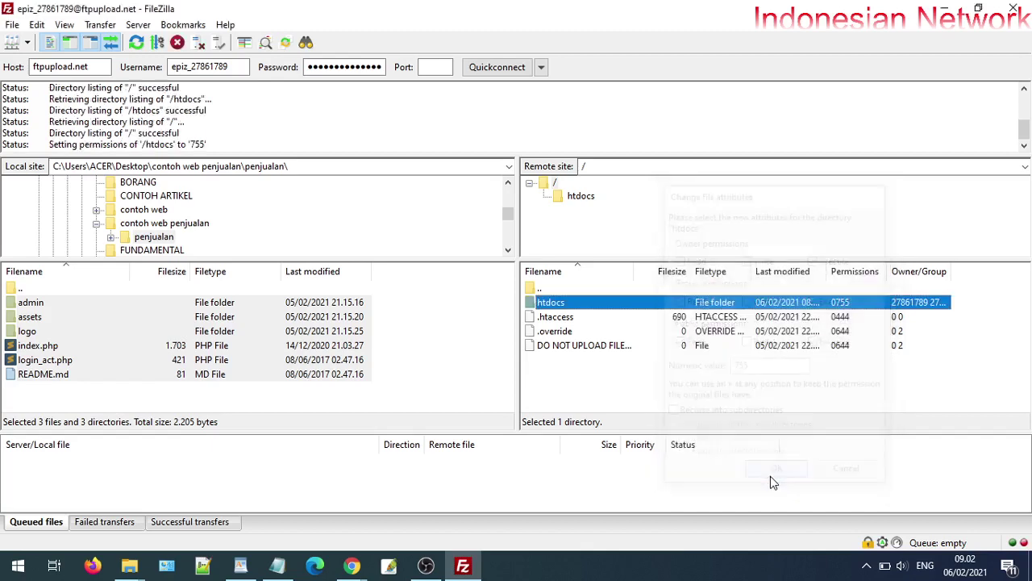
Step: Upload admin, assets, logo, index.php, login_act.php and README.md from the local penjualan folder into the remote htdocs folder
double_click(556, 306)
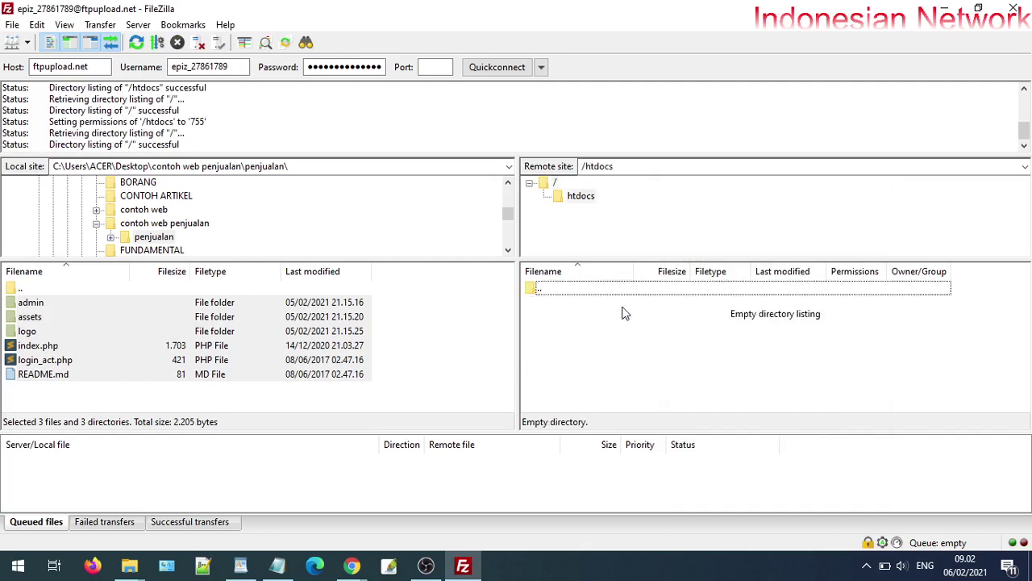
left_click(33, 302)
key("shift+Down")
key("shift+Down")
key("shift+Down")
key("shift+Down")
key("shift+Down")
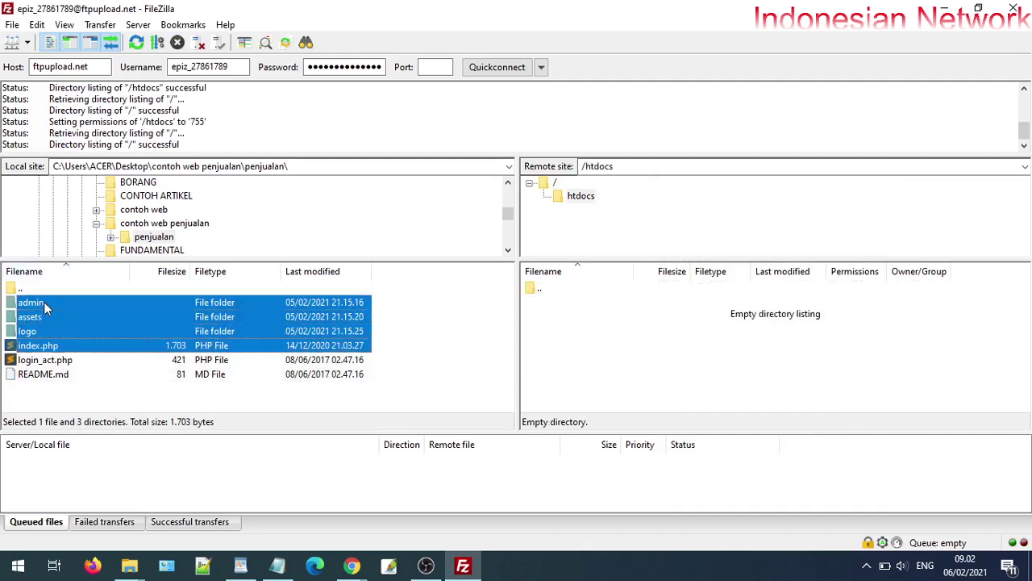
left_click_drag(54, 324, 647, 334)
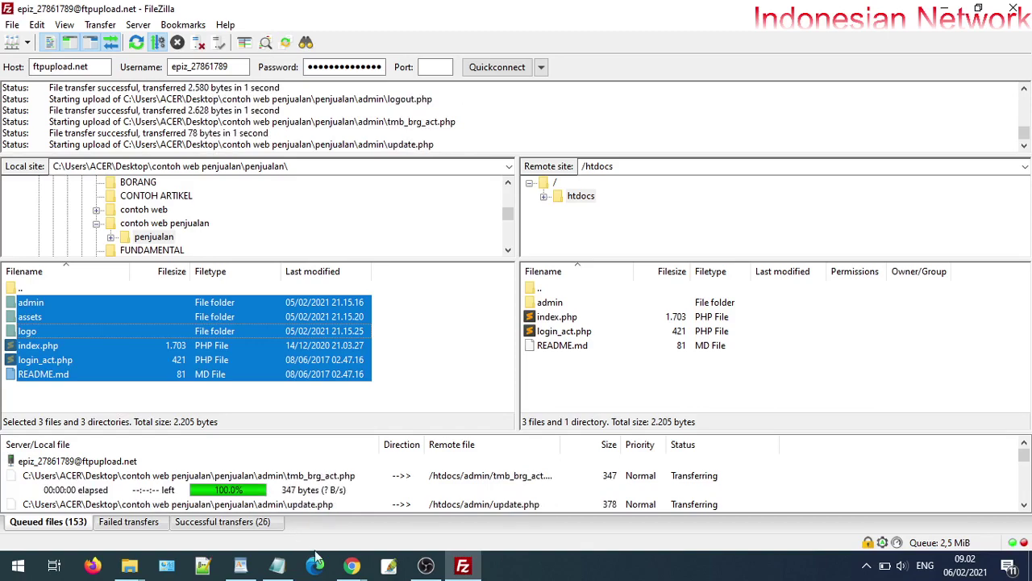
Step: Open the hosting account's Control Panel in a new Chrome tab and switch to it
left_click(352, 565)
left_click(202, 504)
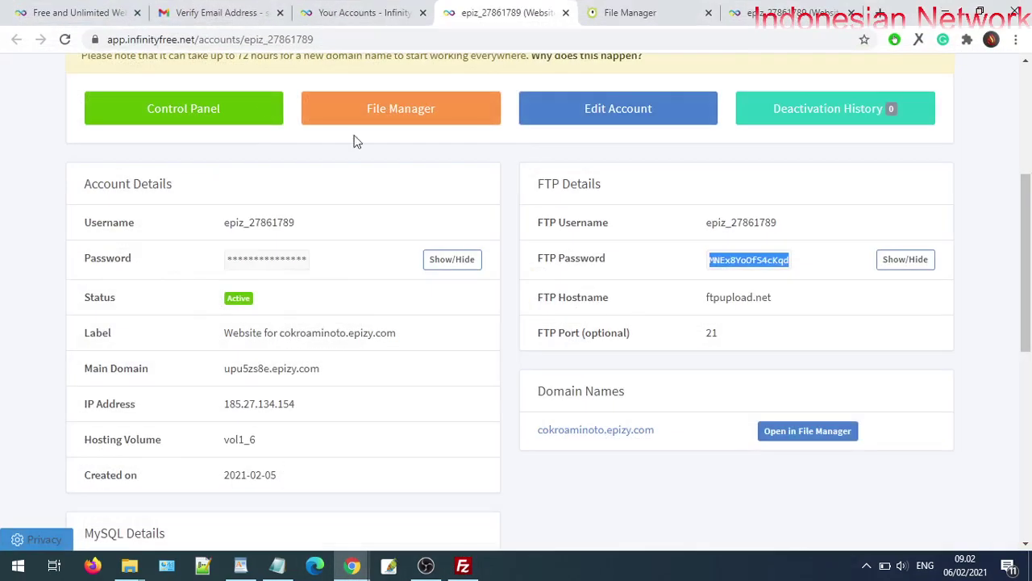
left_click(207, 115)
right_click(207, 110)
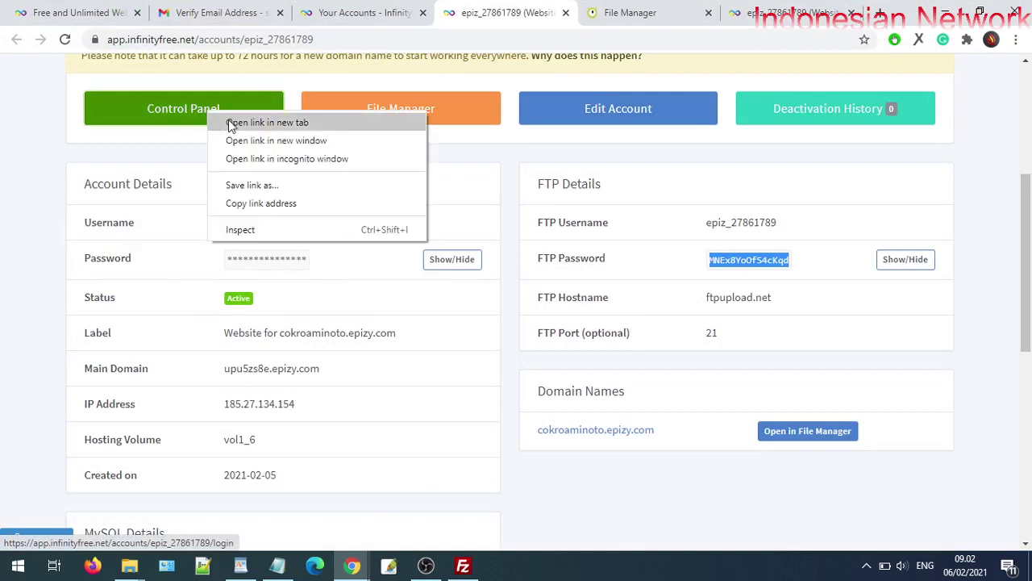
left_click(234, 122)
left_click(677, 14)
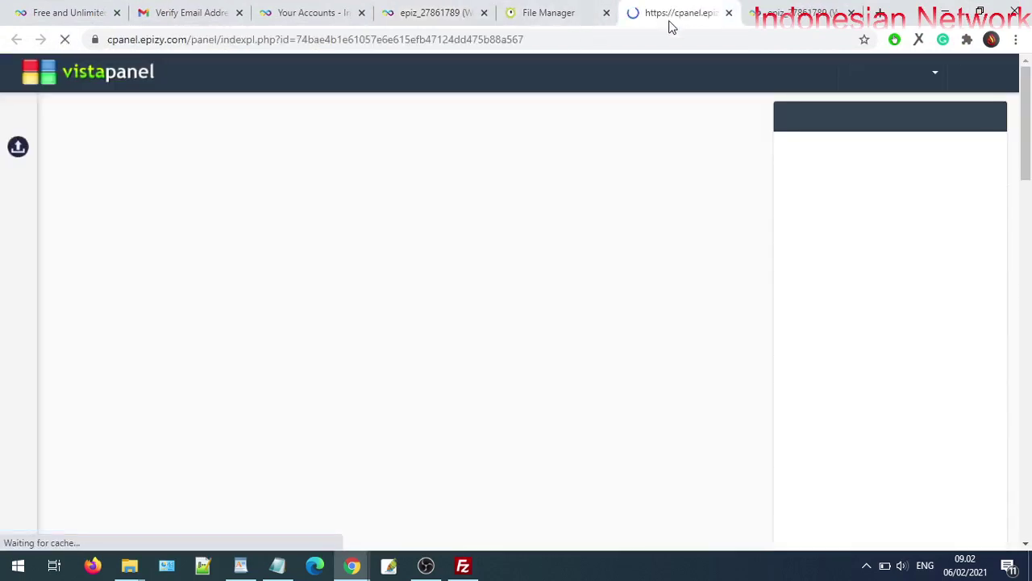
Step: Open the MySQL Databases page of the hosting control panel
scroll(724, 355, "down", 2)
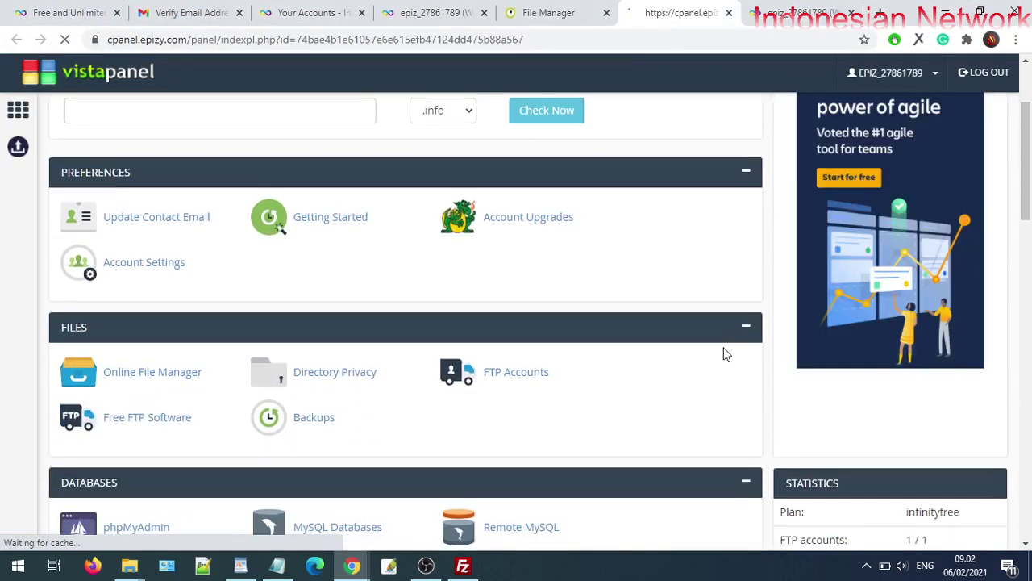
scroll(724, 352, "down", 4)
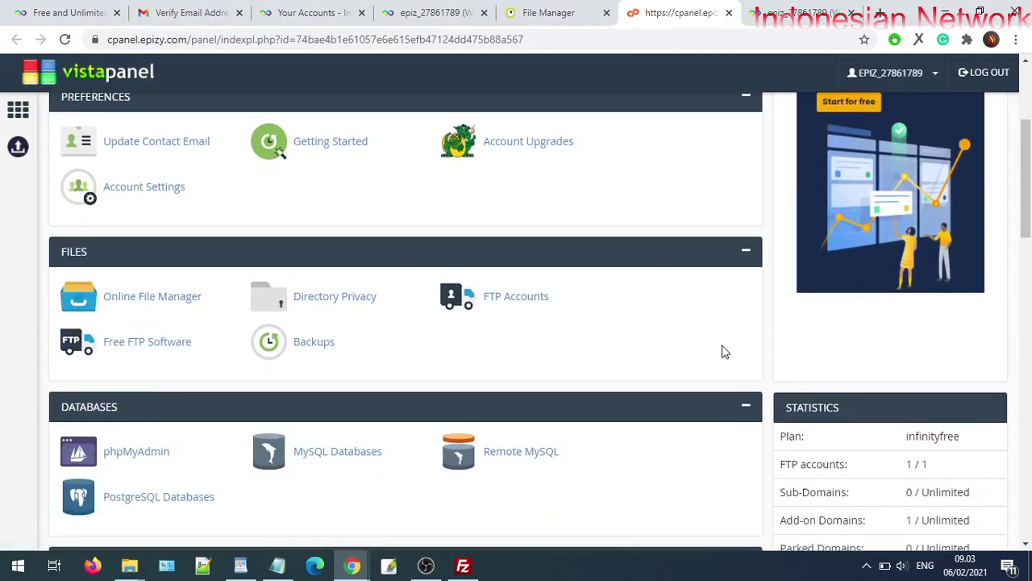
scroll(724, 353, "down", 2)
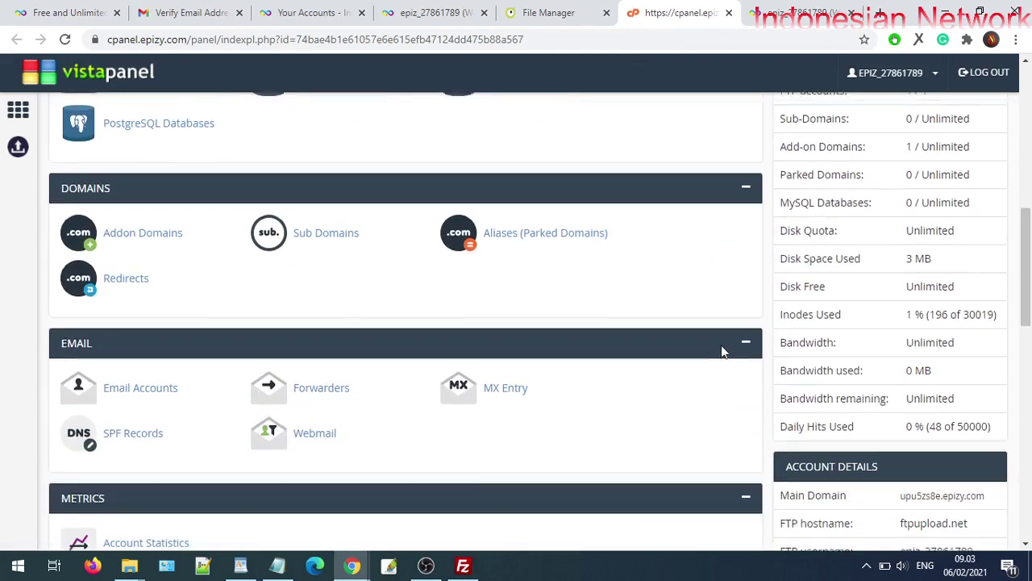
scroll(721, 345, "up", 1)
left_click(334, 155)
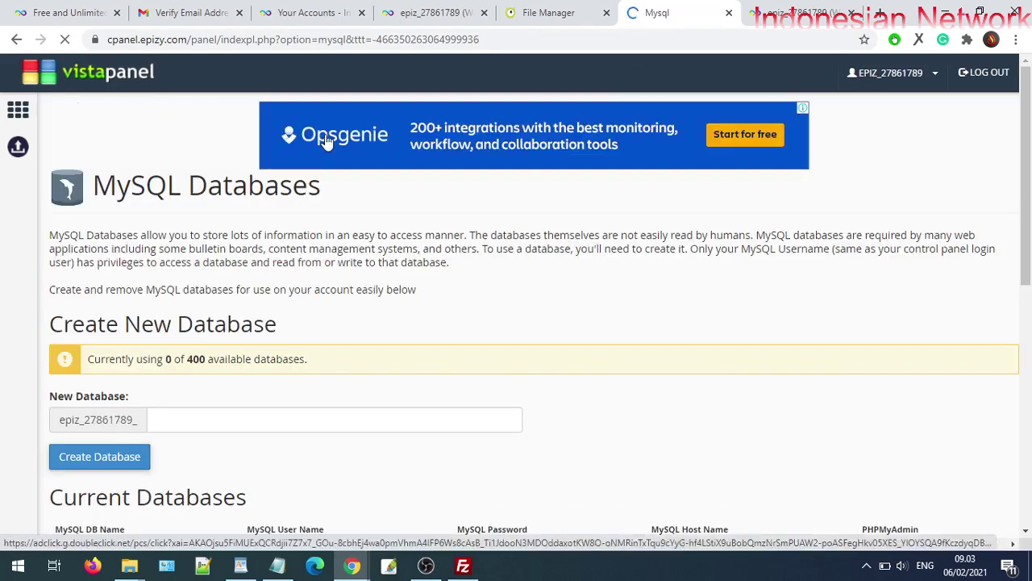
Step: Create a new MySQL database named dbpenjualan under the account prefix
scroll(258, 337, "down", 2)
left_click(241, 267)
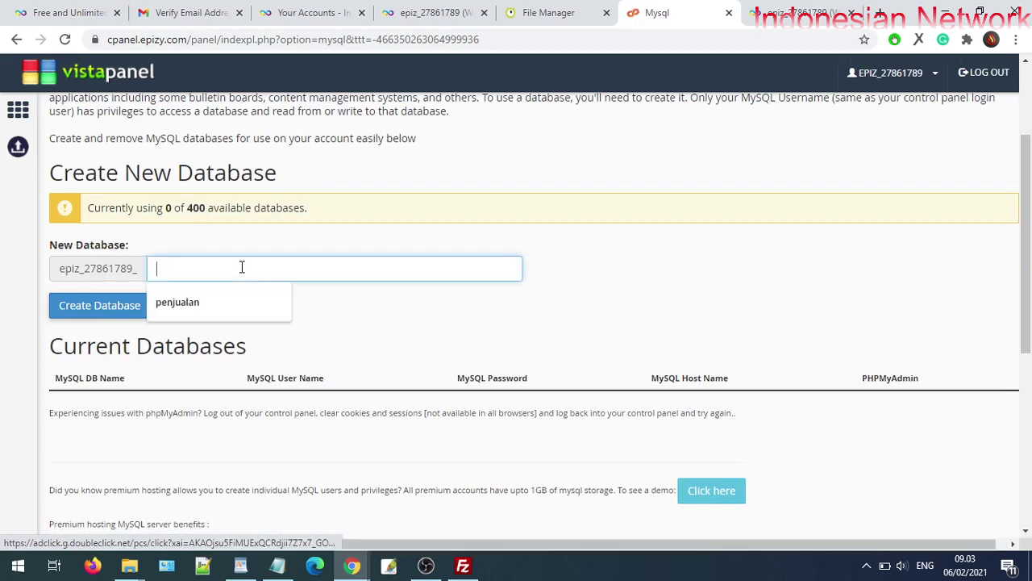
type("dbpenjualan")
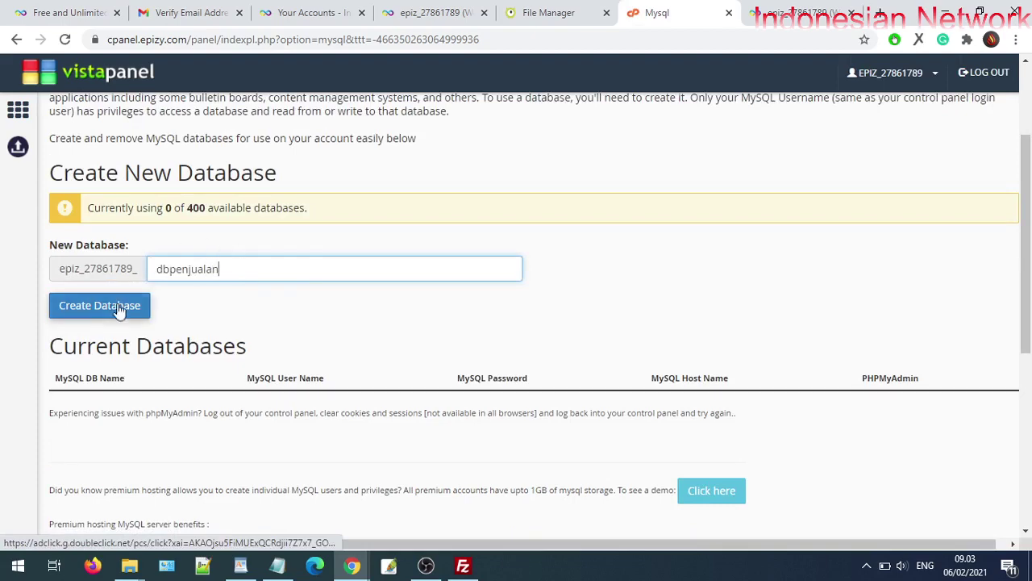
left_click(99, 304)
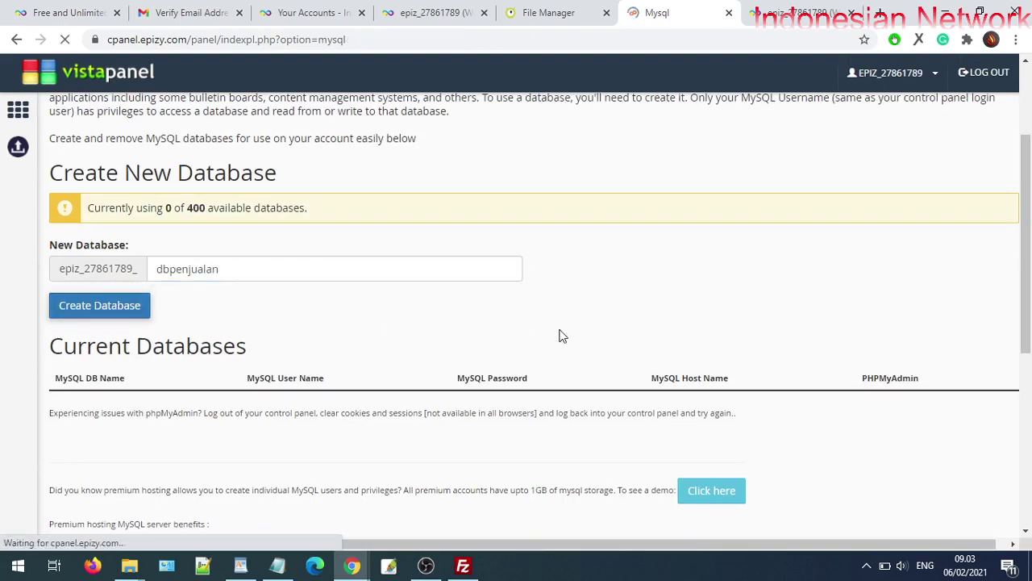
Step: Examine the new database's name, user name, host name and password entries in the list of current databases
scroll(560, 403, "down", 5)
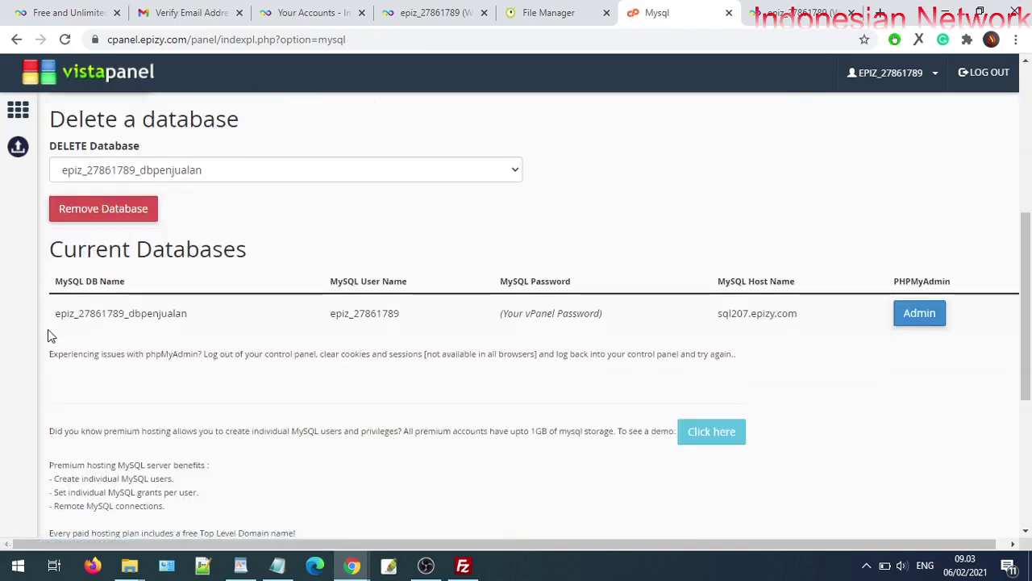
left_click_drag(55, 313, 189, 314)
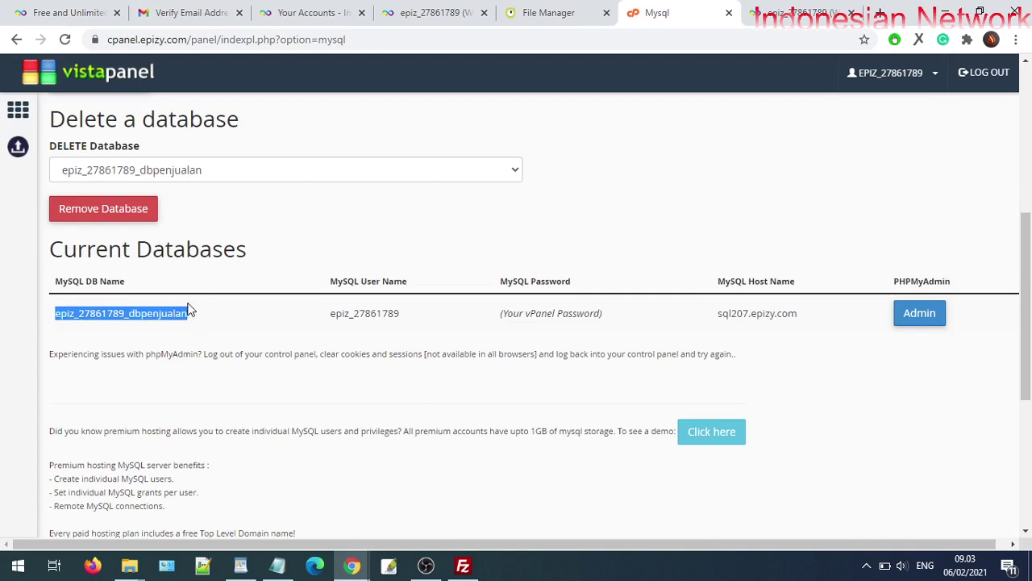
left_click_drag(330, 313, 406, 320)
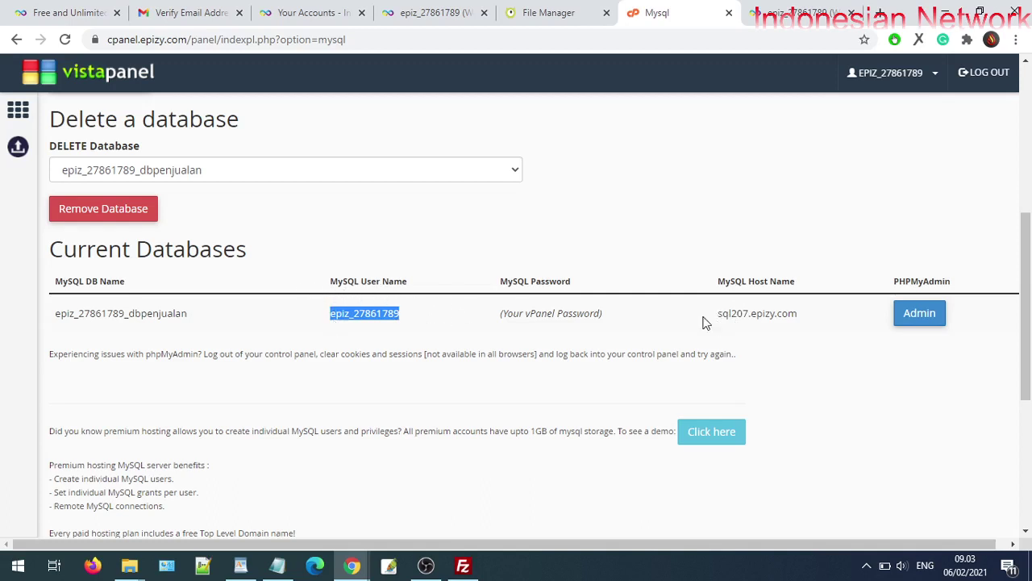
left_click_drag(717, 315, 790, 313)
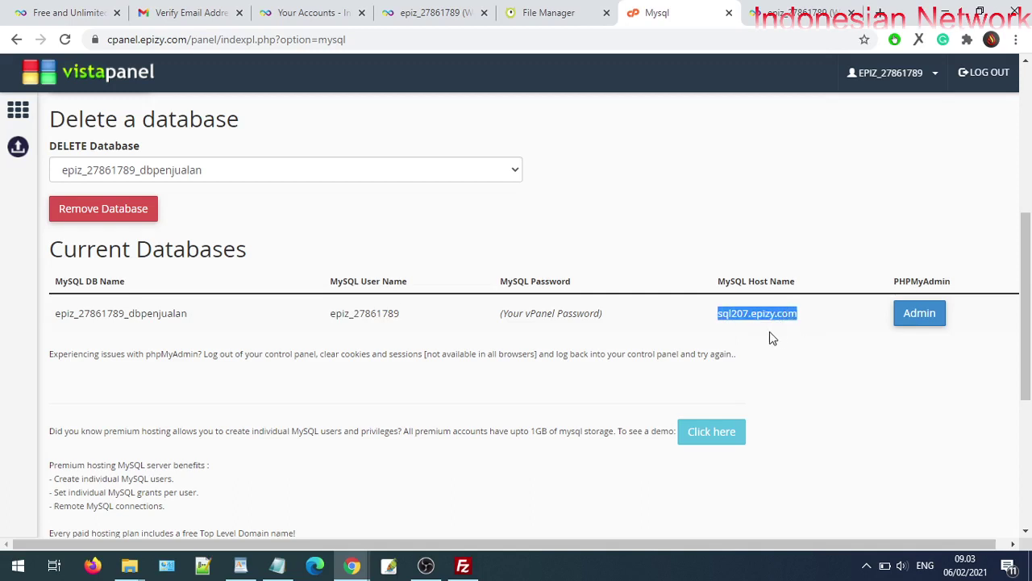
left_click_drag(497, 319, 620, 331)
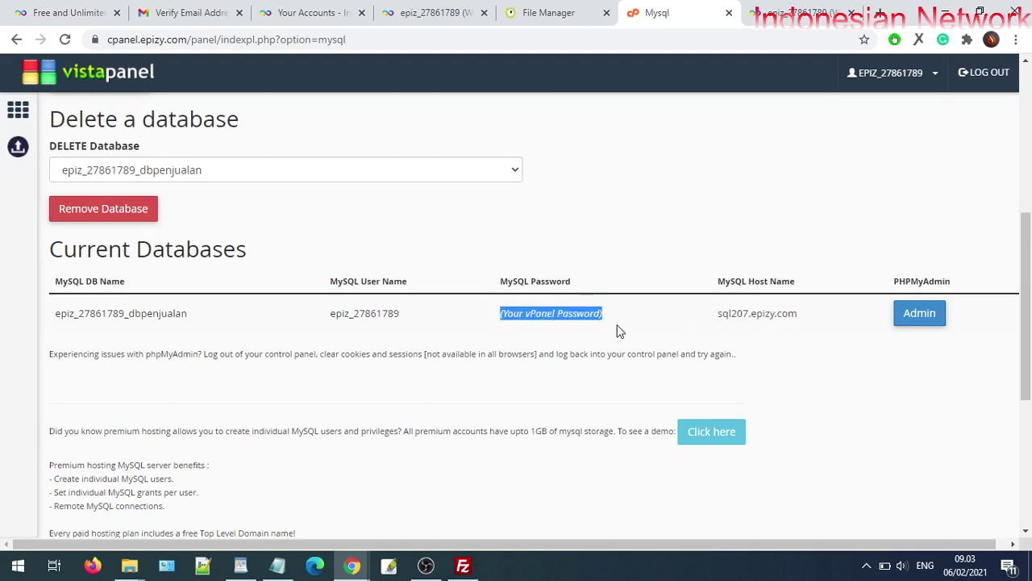
Step: Reveal the MySQL password in the hosting account's MySQL details and highlight it
left_click(428, 11)
scroll(352, 329, "down", 4)
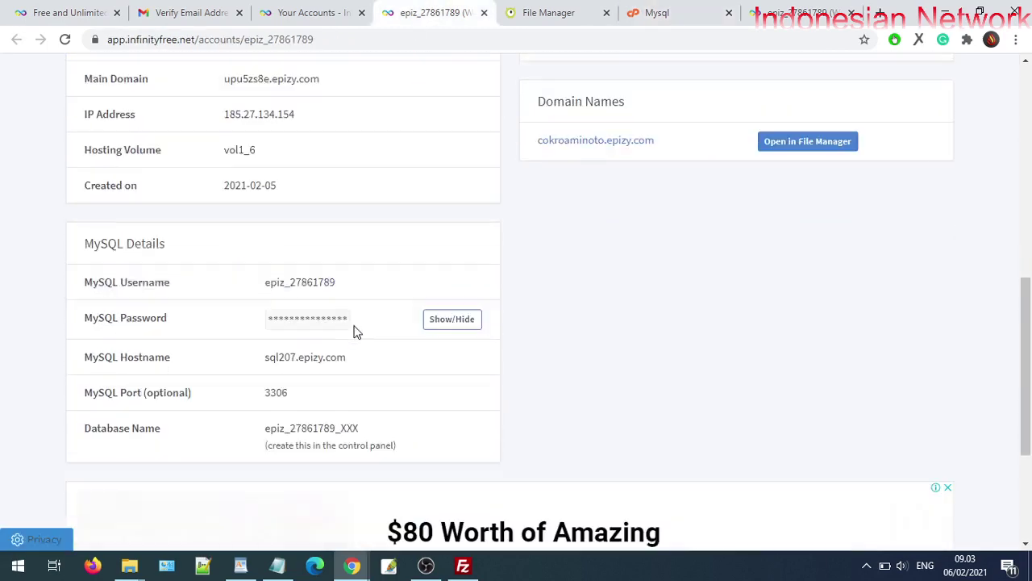
left_click(448, 313)
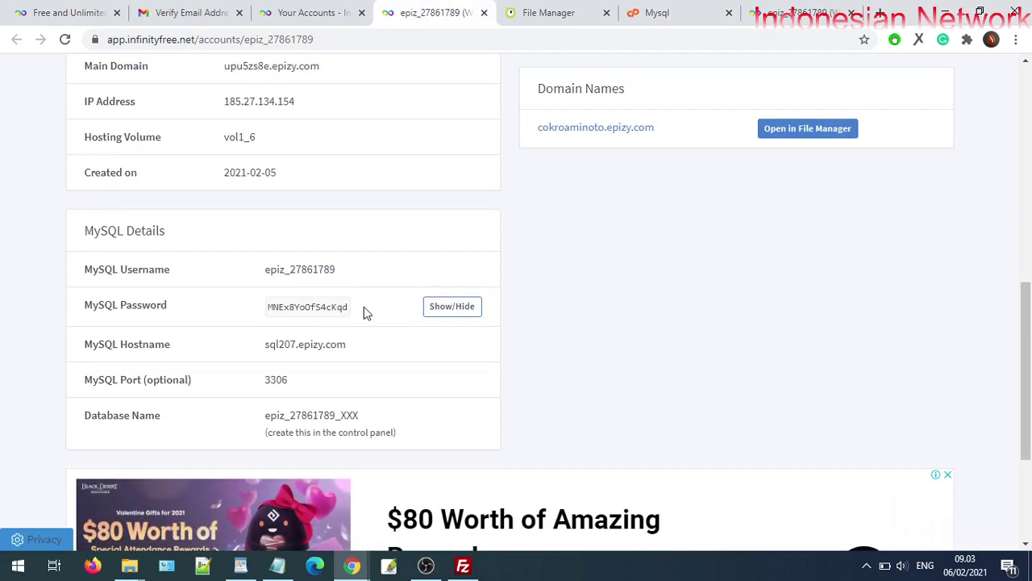
double_click(268, 307)
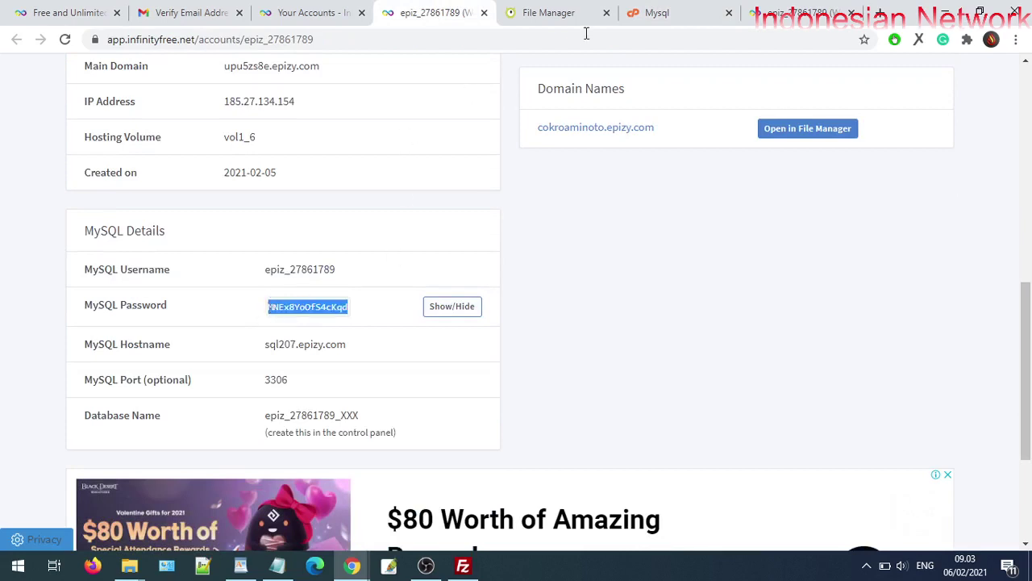
Step: Return to the control panel's database list and open phpMyAdmin's import page for the dbpenjualan database
left_click(656, 11)
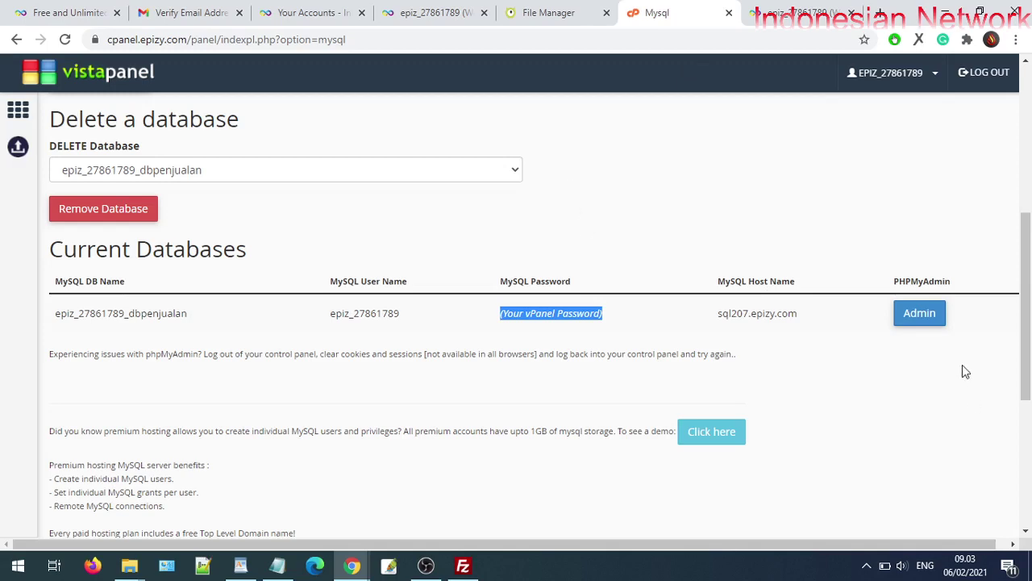
left_click(932, 324)
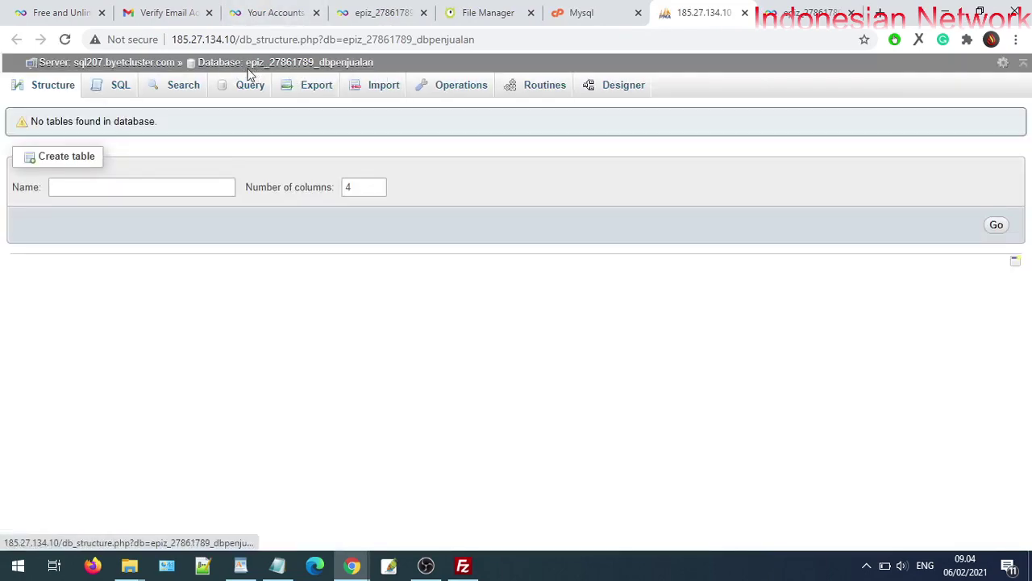
left_click(391, 92)
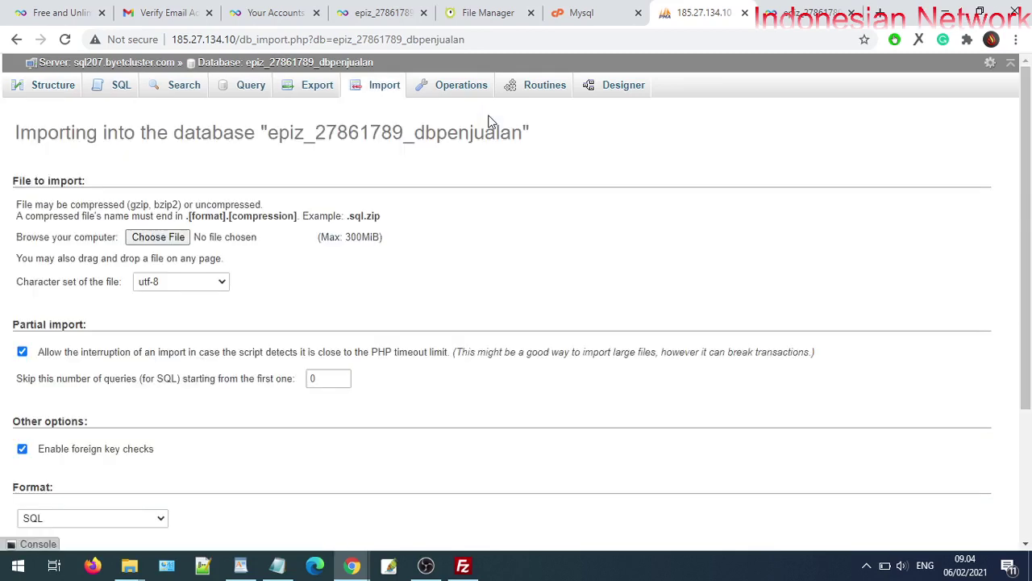
Step: Import penjualan.sql from the contoh web penjualan folder into the database in SQL format with the utf-8 character set
left_click(186, 239)
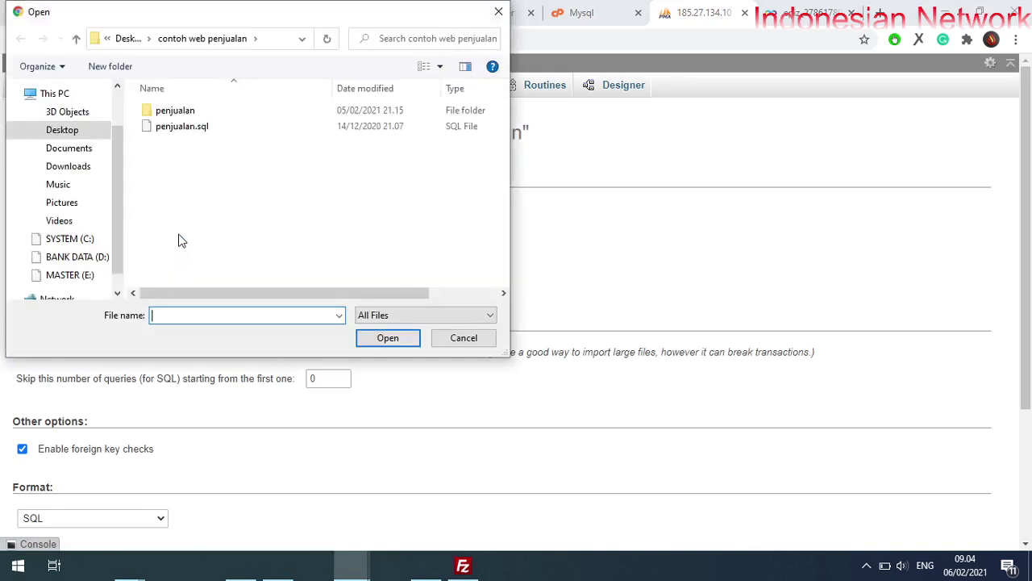
double_click(204, 131)
scroll(337, 279, "down", 3)
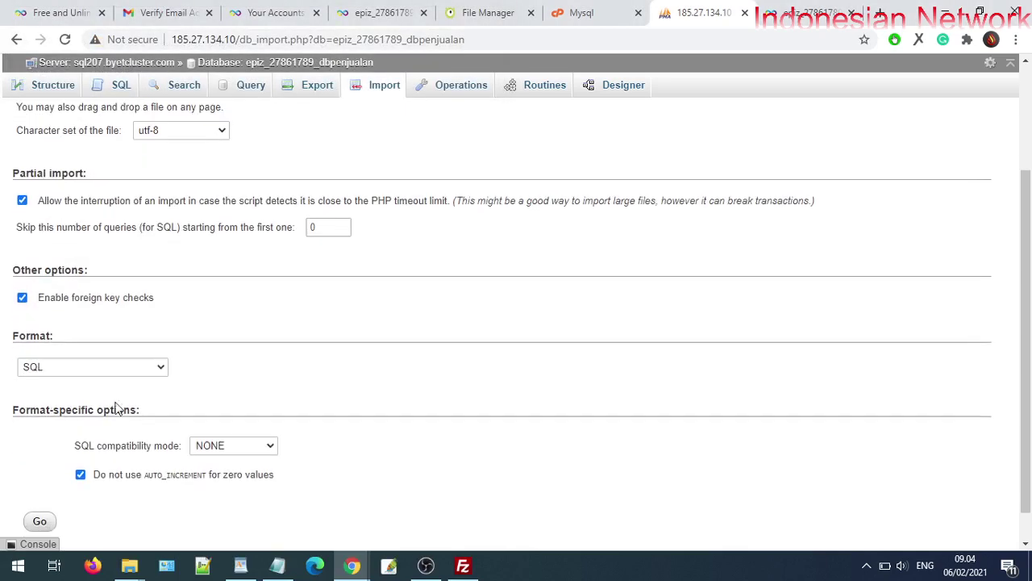
left_click(37, 521)
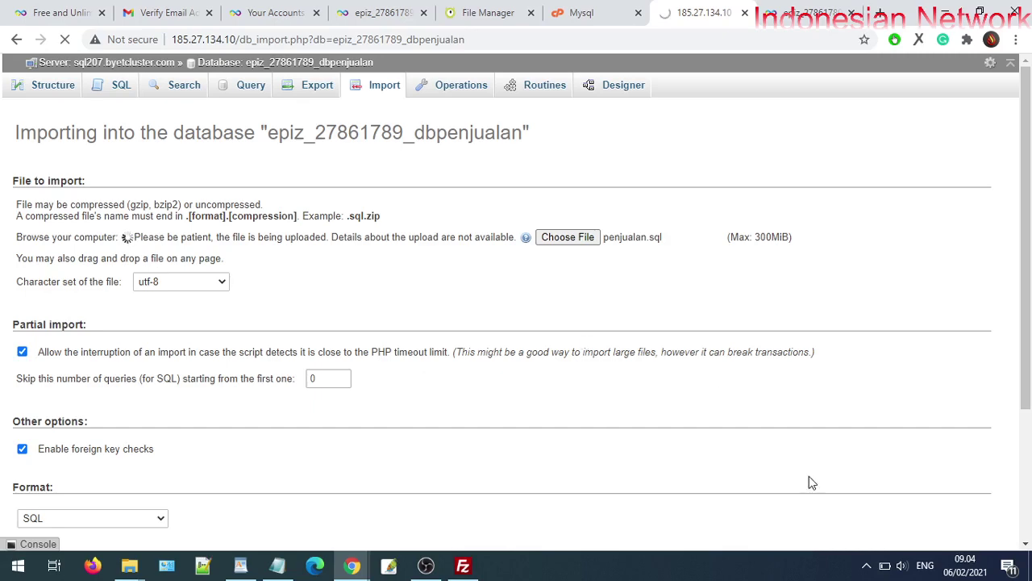
left_click(866, 565)
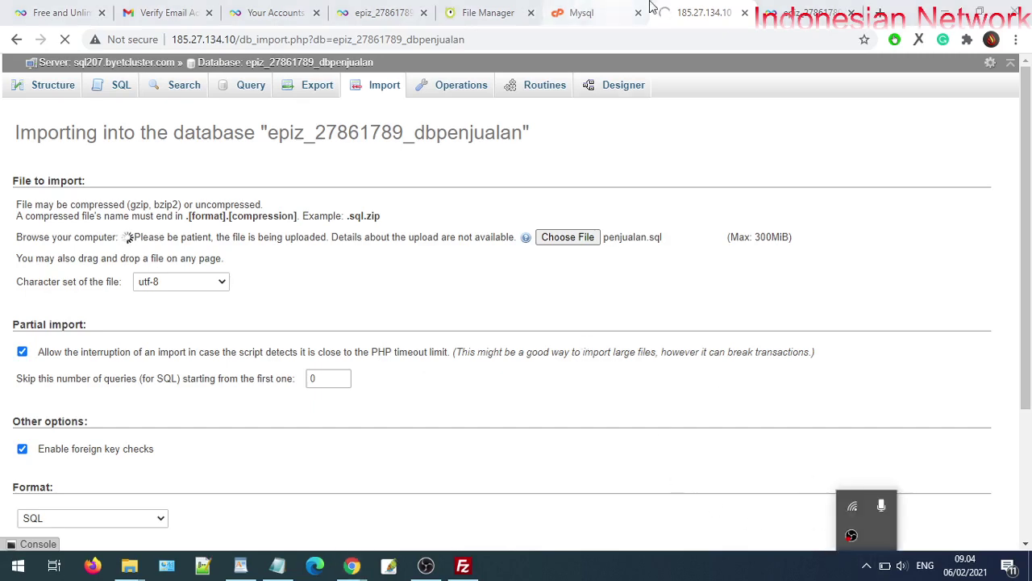
left_click(692, 5)
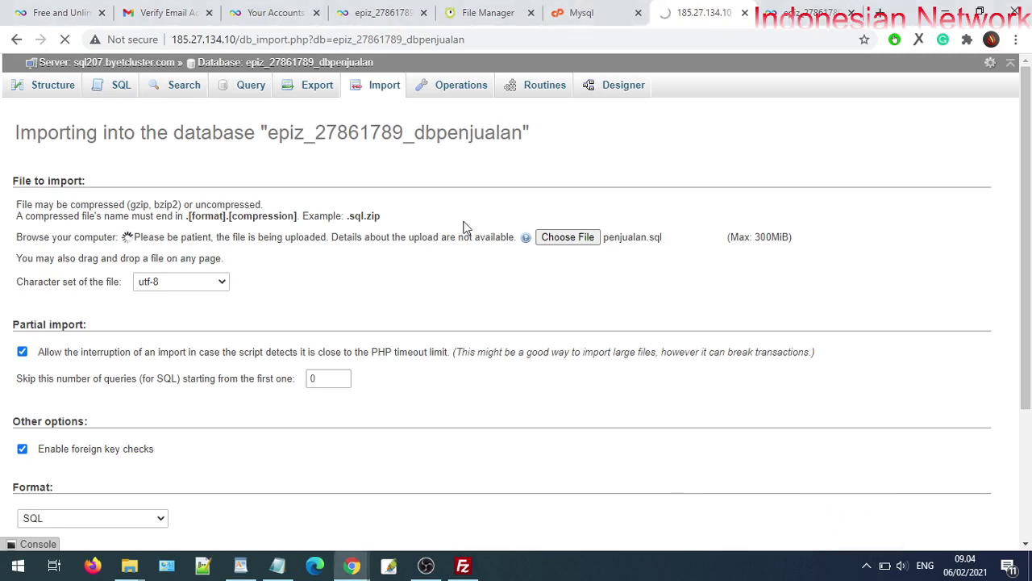
scroll(450, 305, "down", 3)
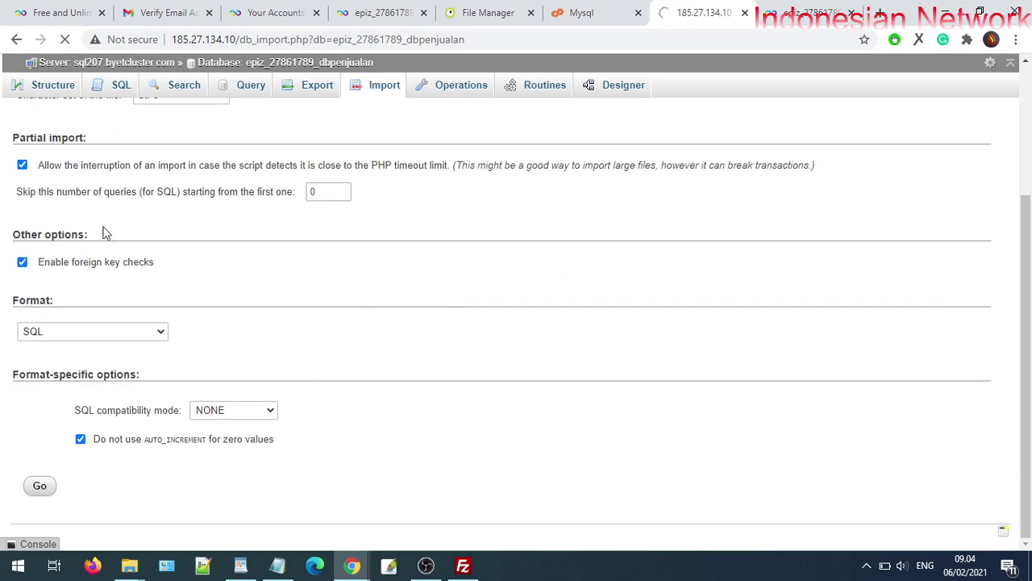
Step: Check the queued file transfers in FileZilla, then return to the import page in Chrome
left_click(463, 566)
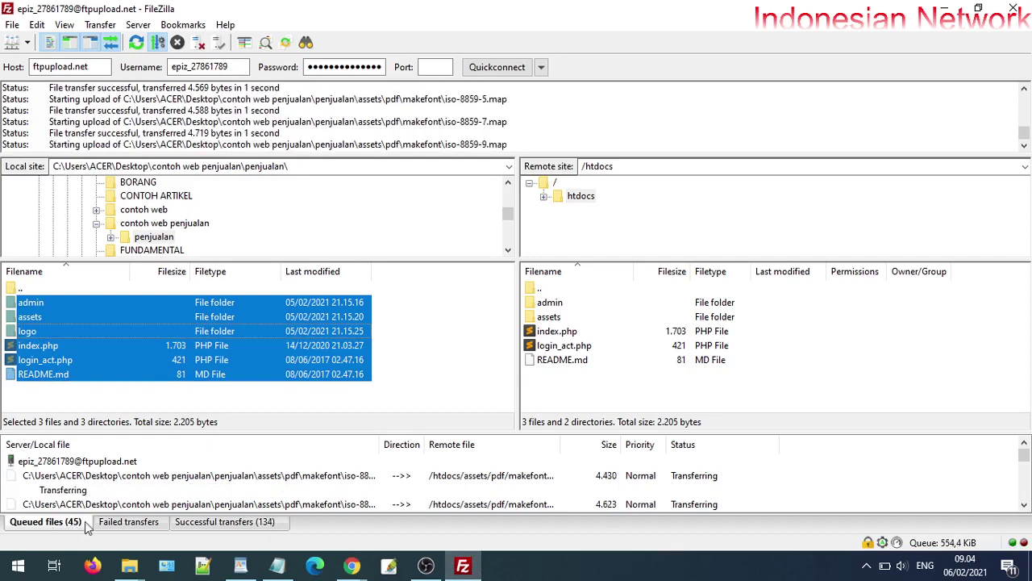
left_click(941, 8)
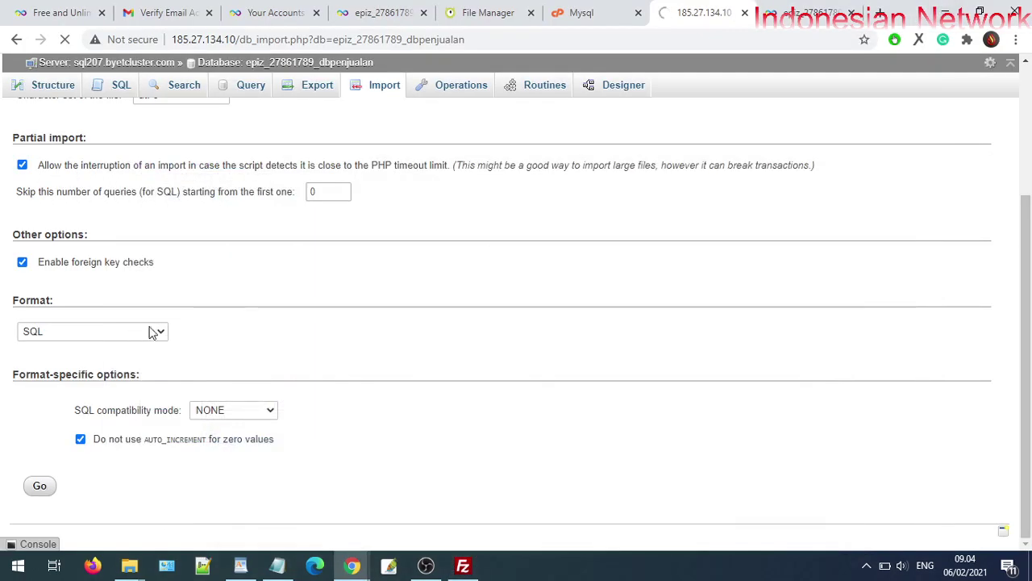
scroll(298, 359, "up", 5)
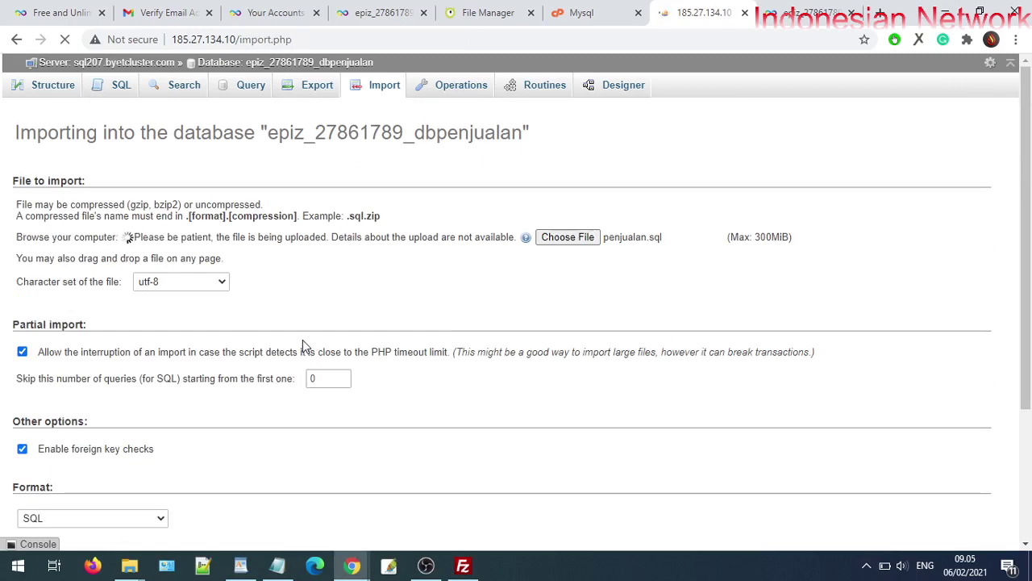
Step: Review the import results of penjualan.sql and ignore all phpMyAdmin error reports
scroll(367, 324, "down", 15)
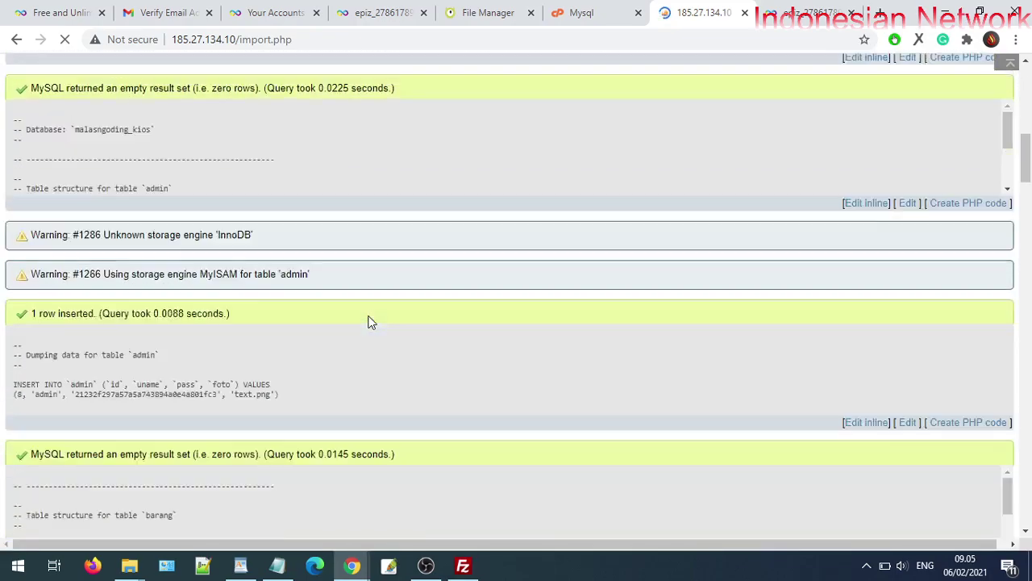
scroll(375, 305, "down", 5)
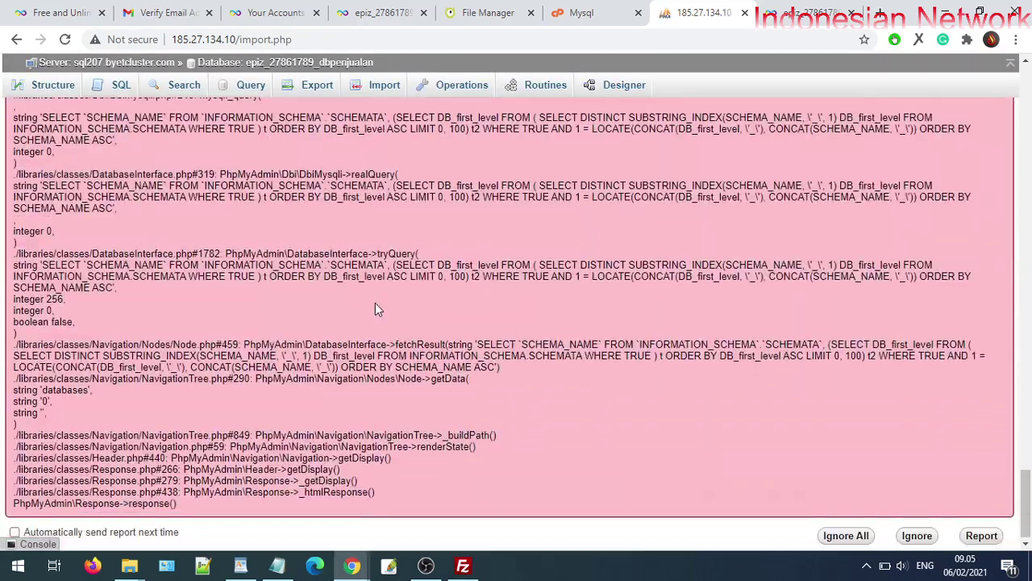
left_click(864, 532)
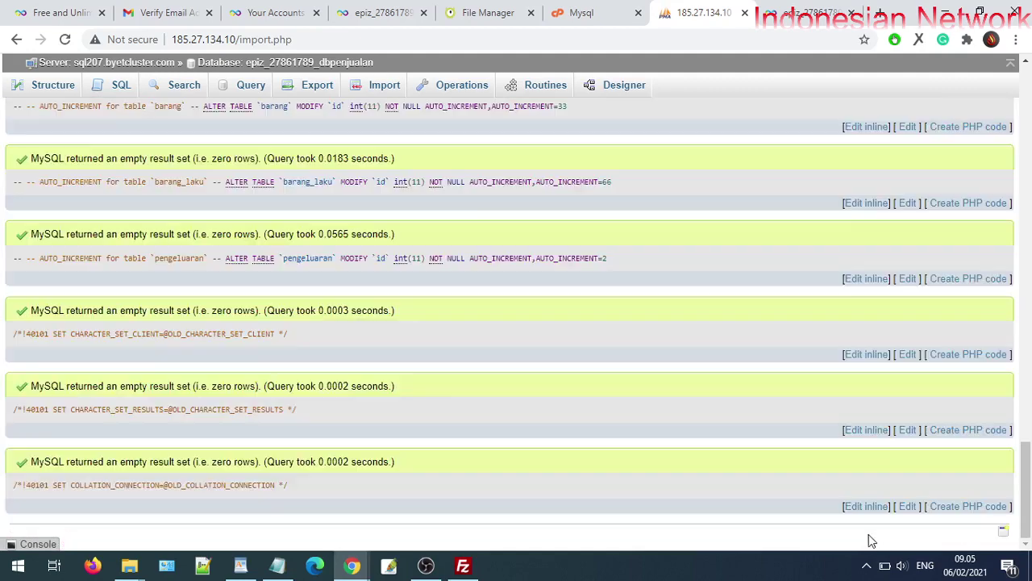
scroll(871, 525, "up", 5)
scroll(848, 446, "up", 10)
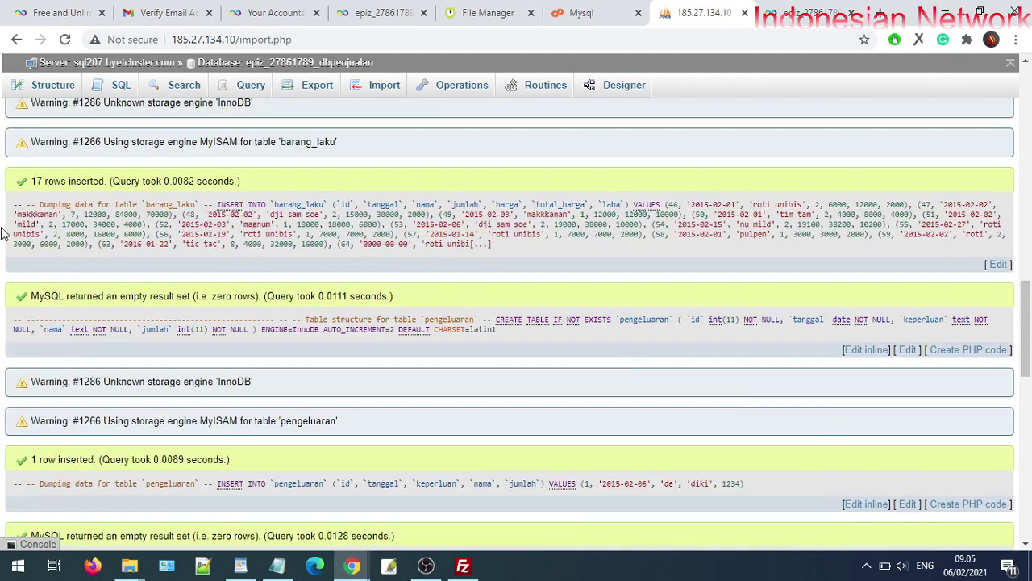
Step: View the dbpenjualan database's table structure and browse the rows of the admin table
left_click(65, 88)
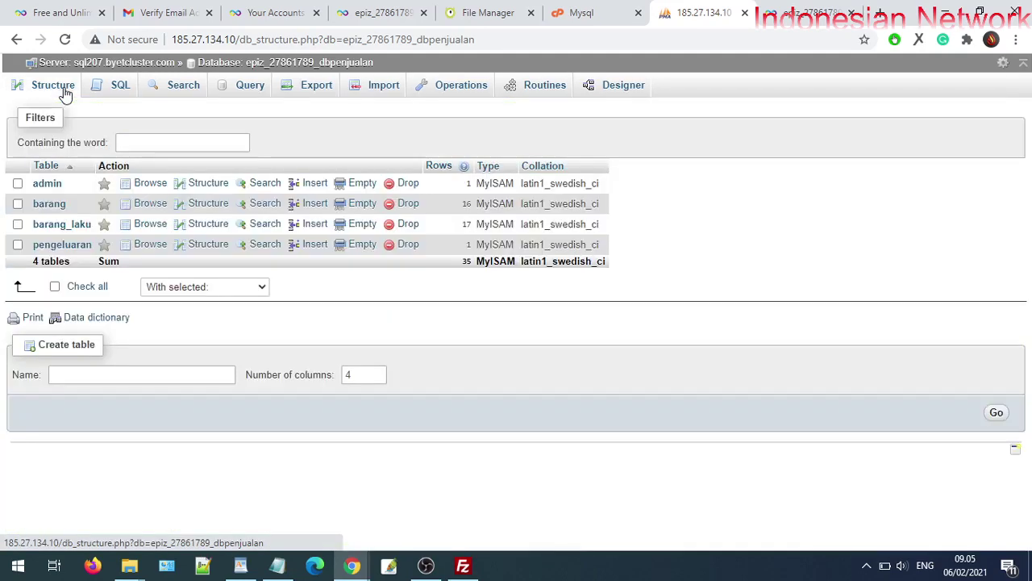
left_click(45, 188)
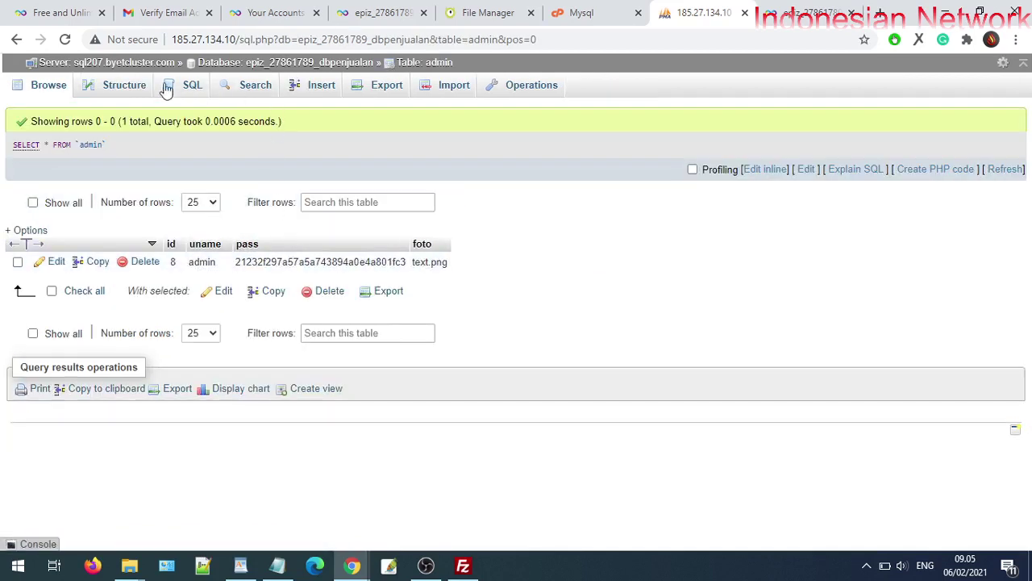
left_click(58, 94)
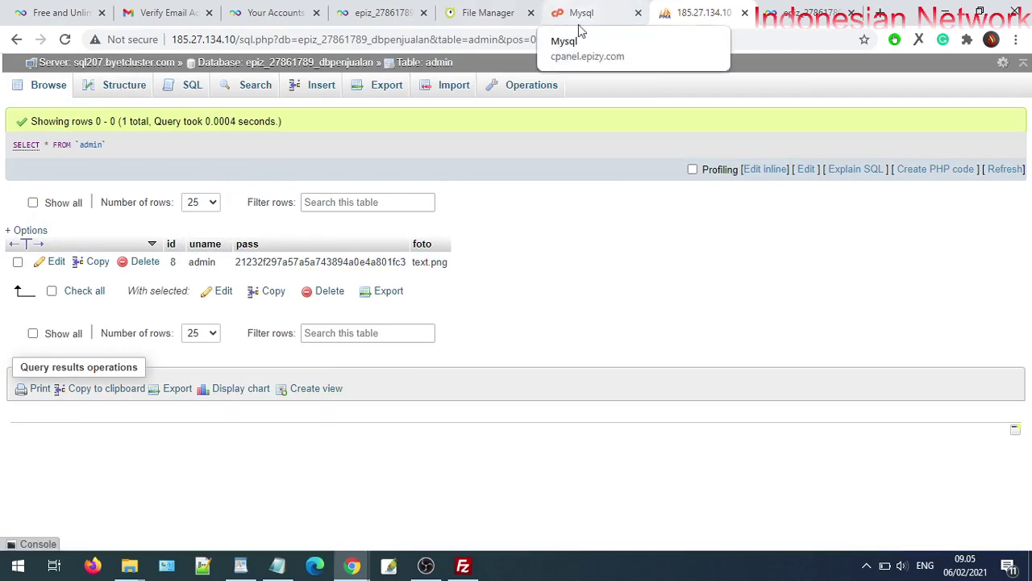
Step: Switch to FileZilla, open the remote admin folder and try to view config.php with the system-associated editor
left_click(463, 567)
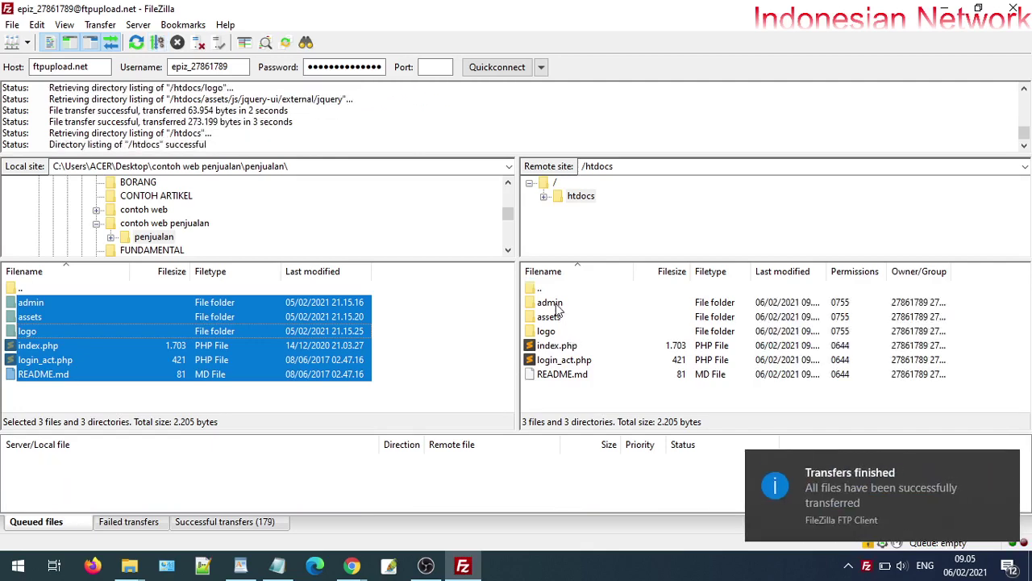
left_click(551, 303)
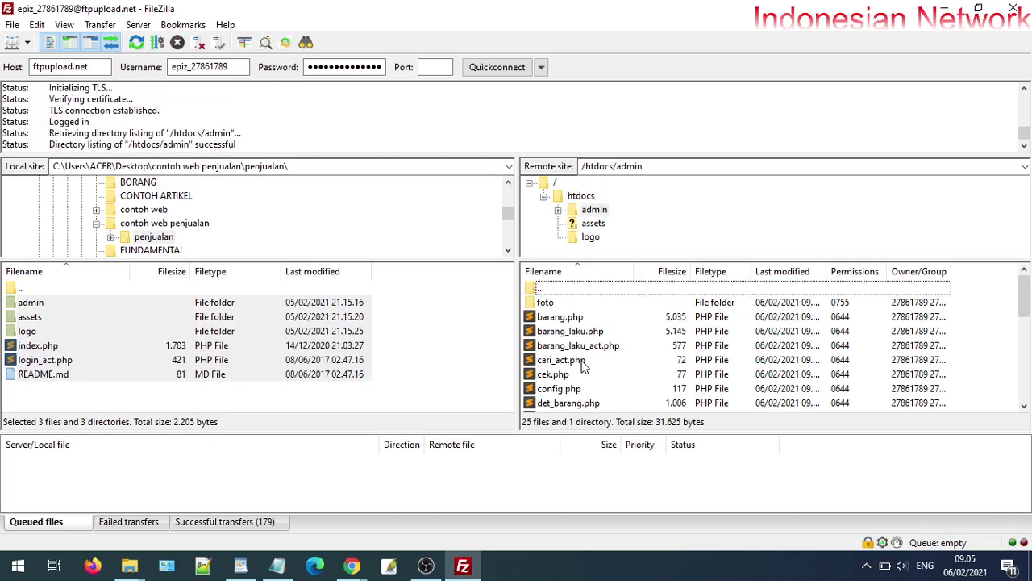
right_click(551, 389)
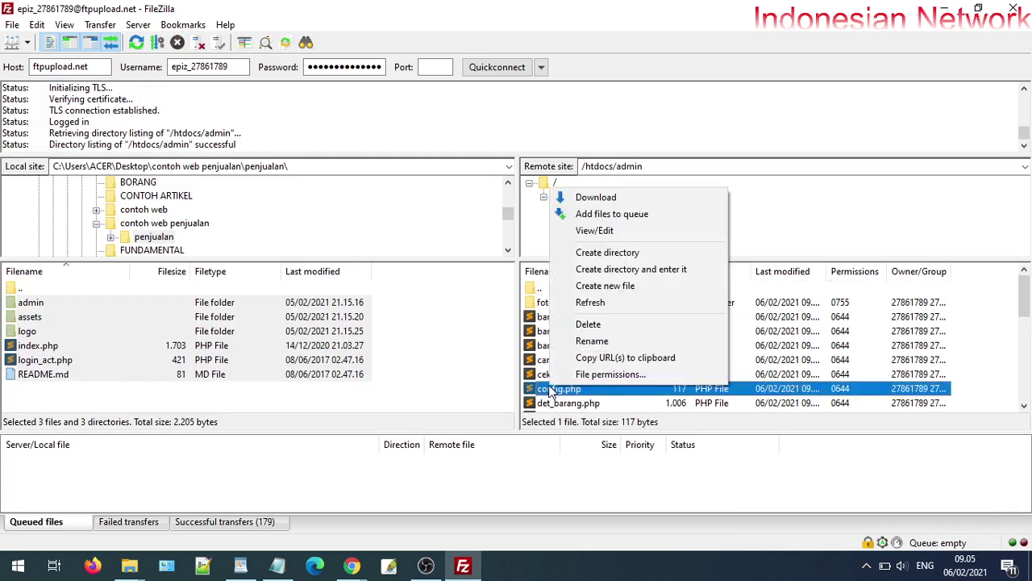
left_click(586, 231)
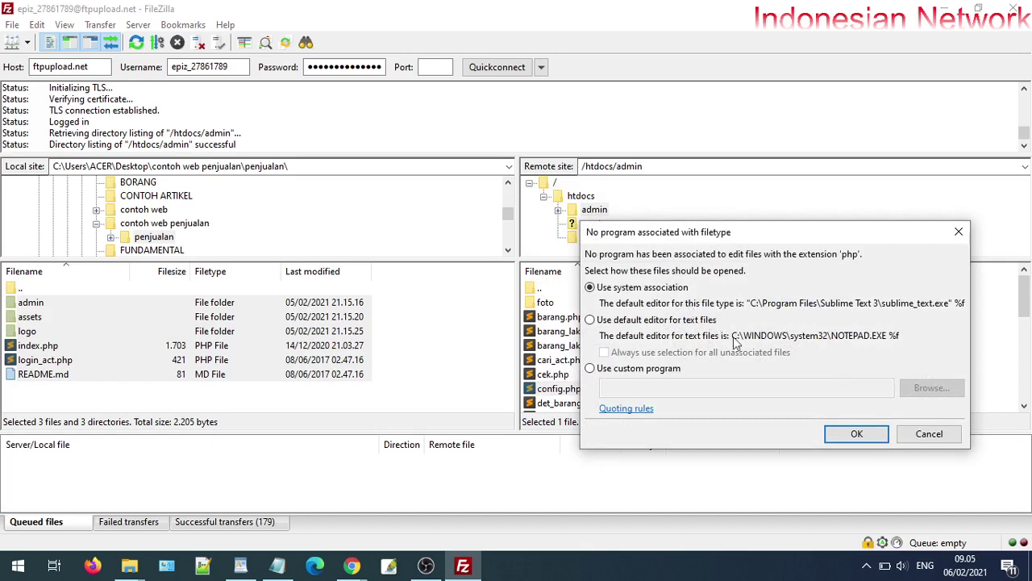
left_click(857, 435)
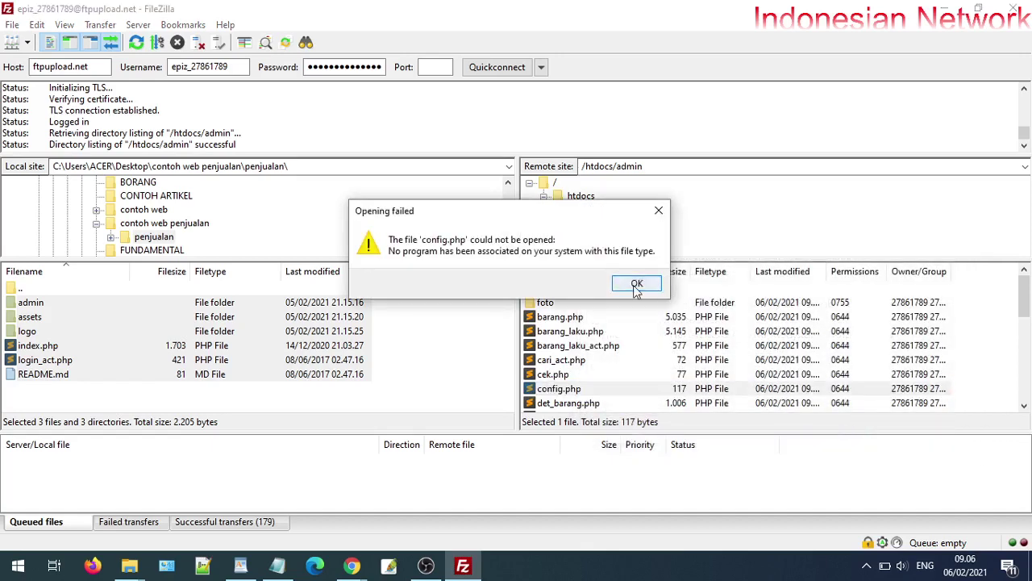
left_click(636, 284)
Step: Try to open the remote config.php with a custom program, choosing sublime_text from C:\Program Files\Sublime Text 3
right_click(556, 394)
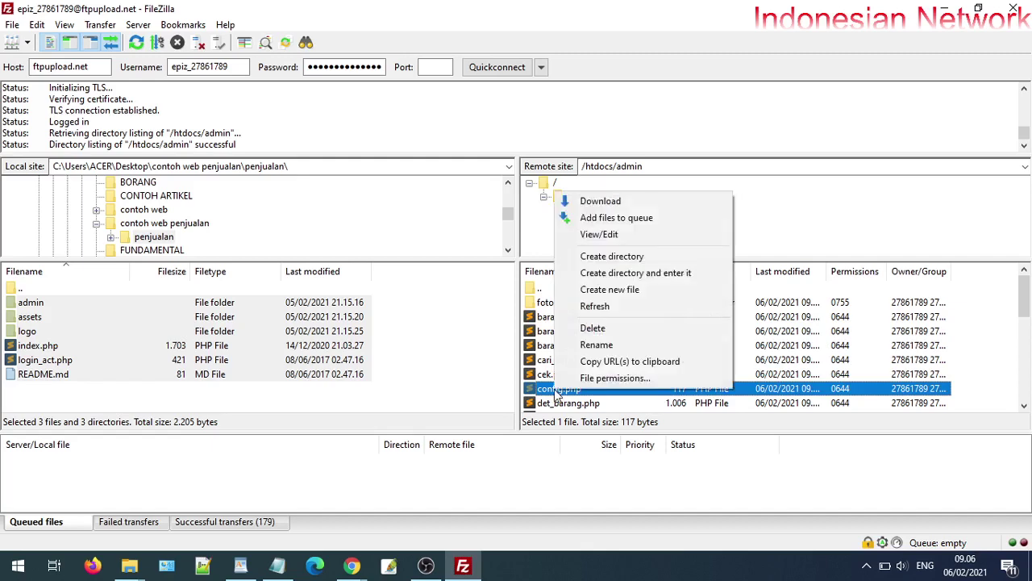
left_click(622, 236)
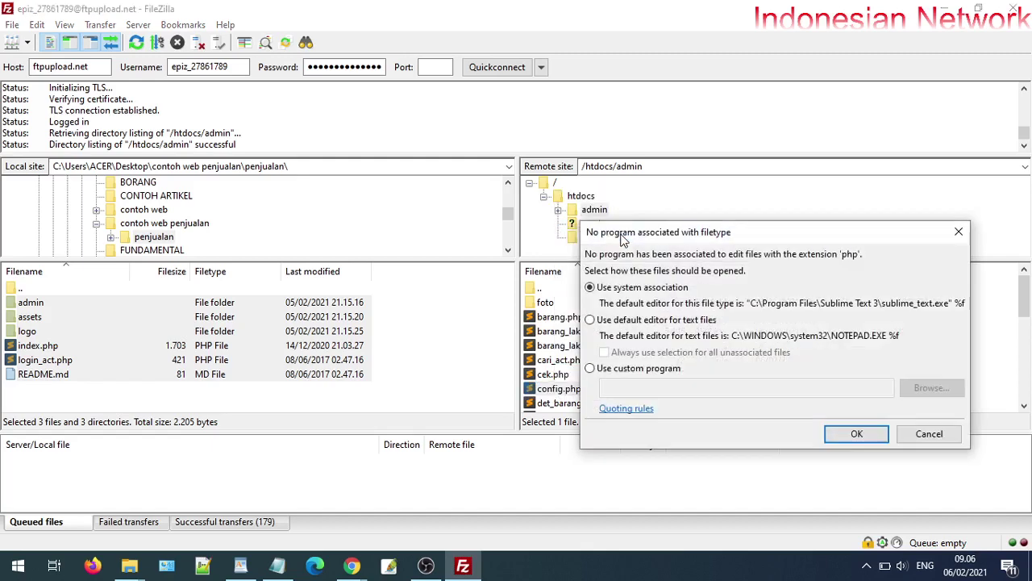
left_click(674, 369)
left_click(928, 392)
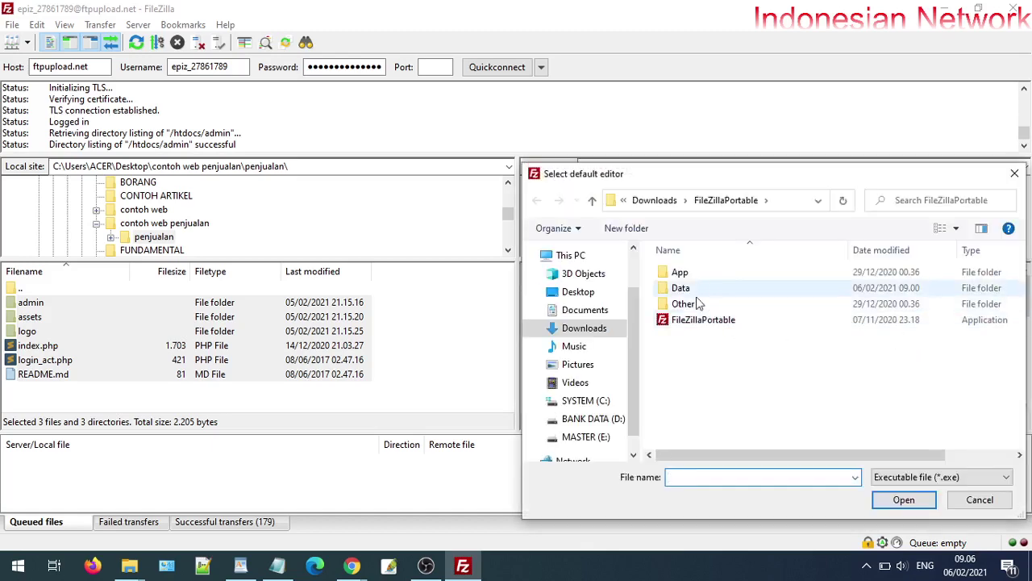
left_click(604, 401)
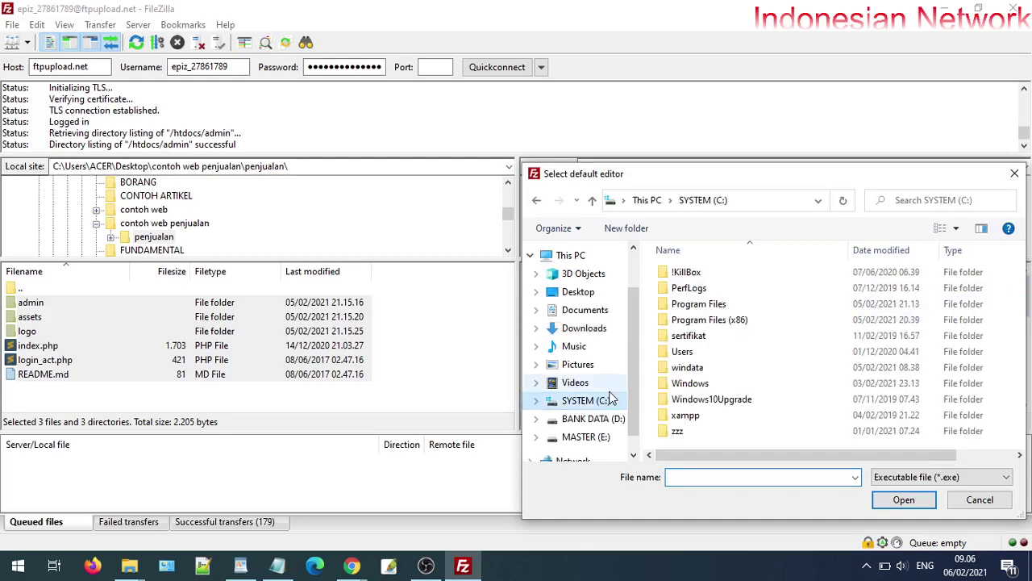
double_click(698, 304)
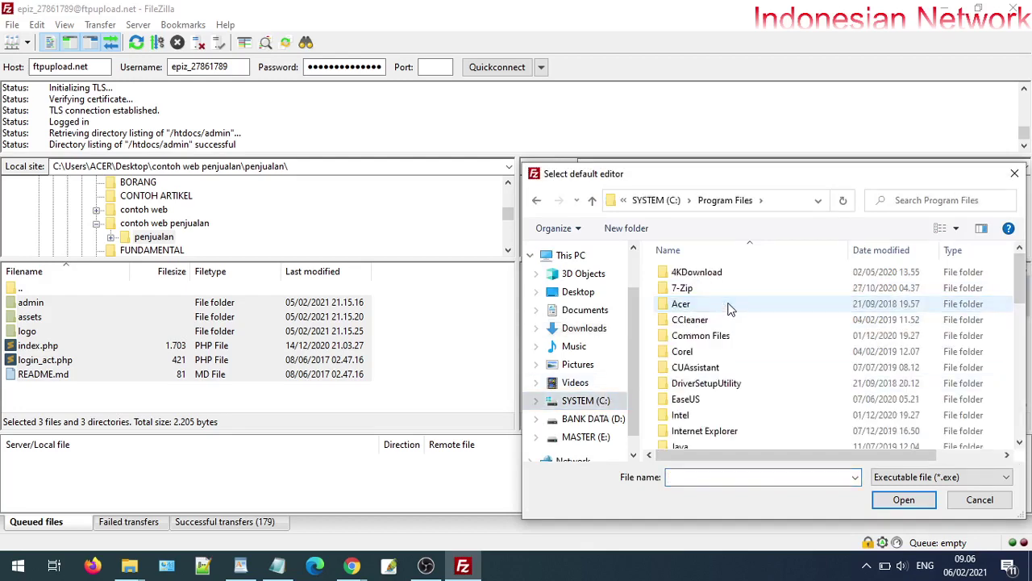
scroll(709, 379, "down", 8)
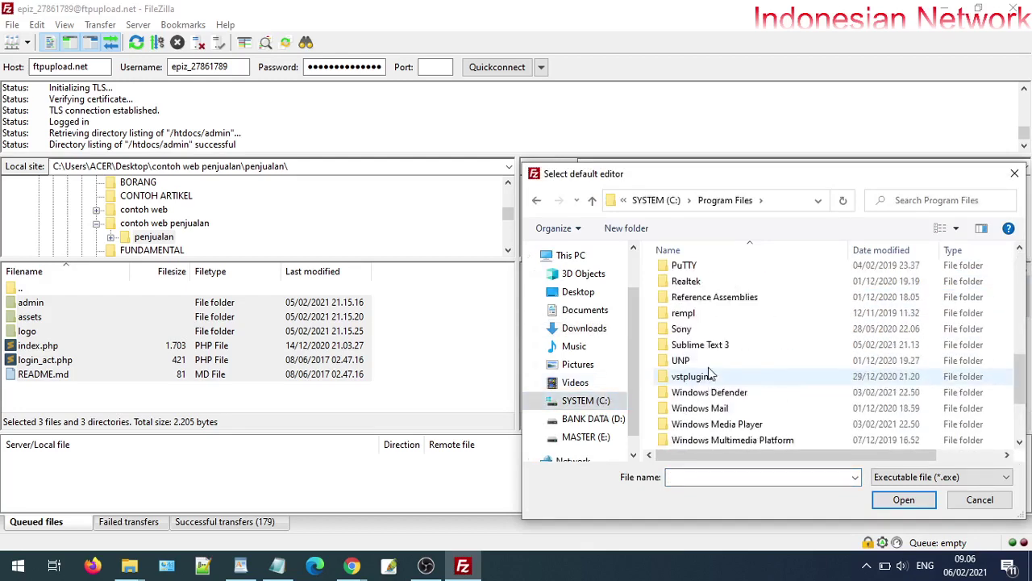
double_click(700, 344)
double_click(701, 335)
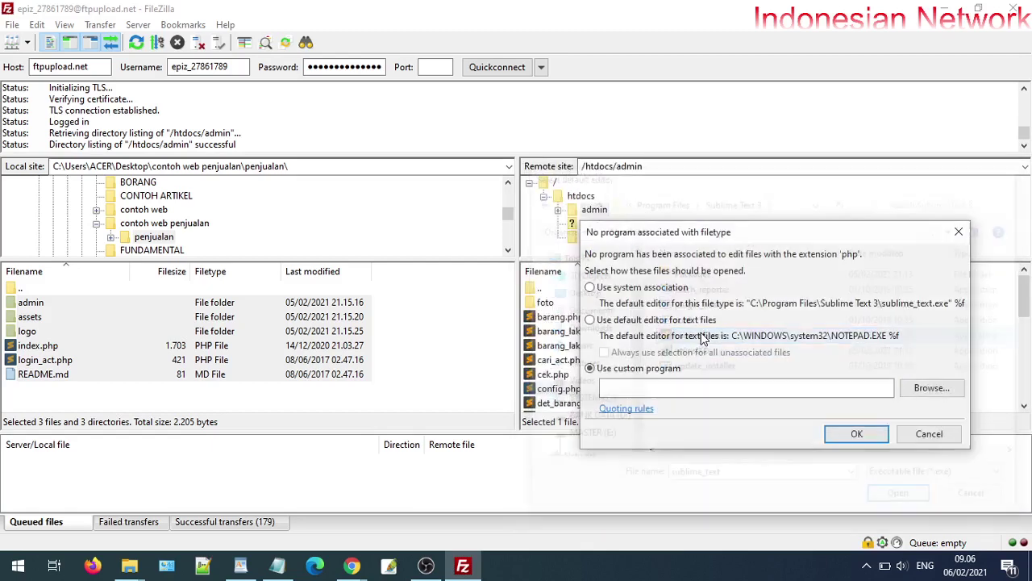
left_click(857, 433)
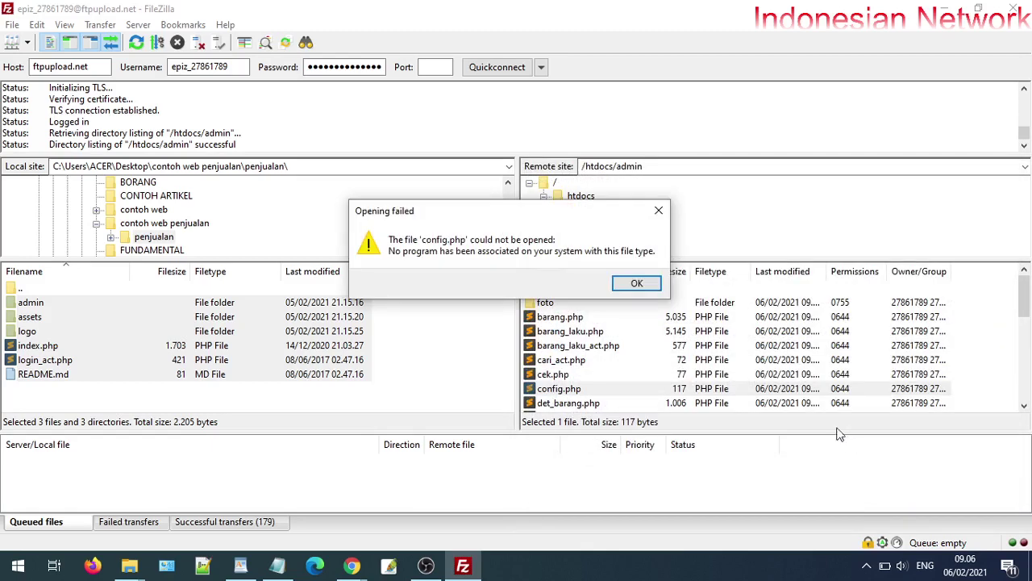
left_click(639, 284)
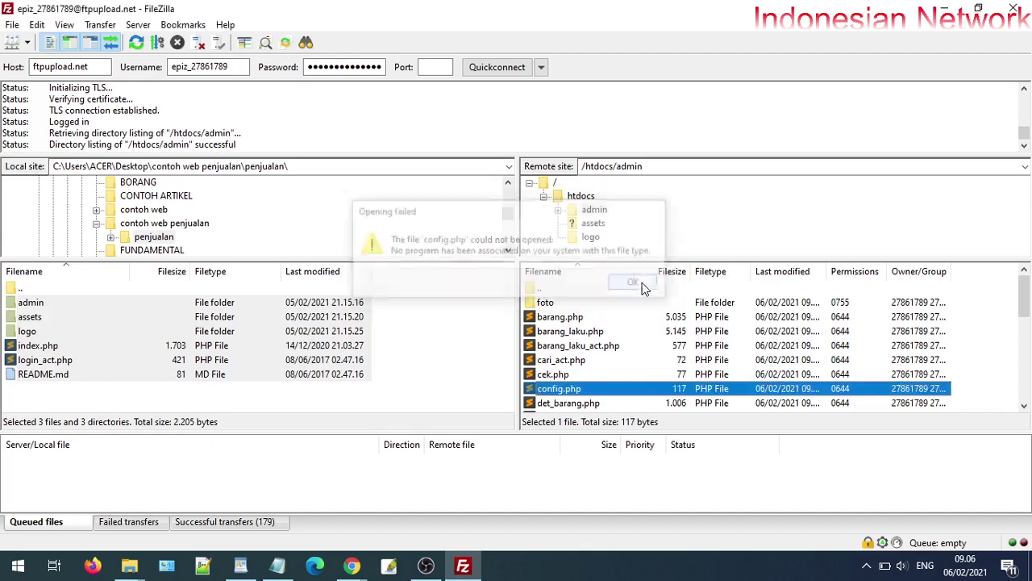
right_click(567, 392)
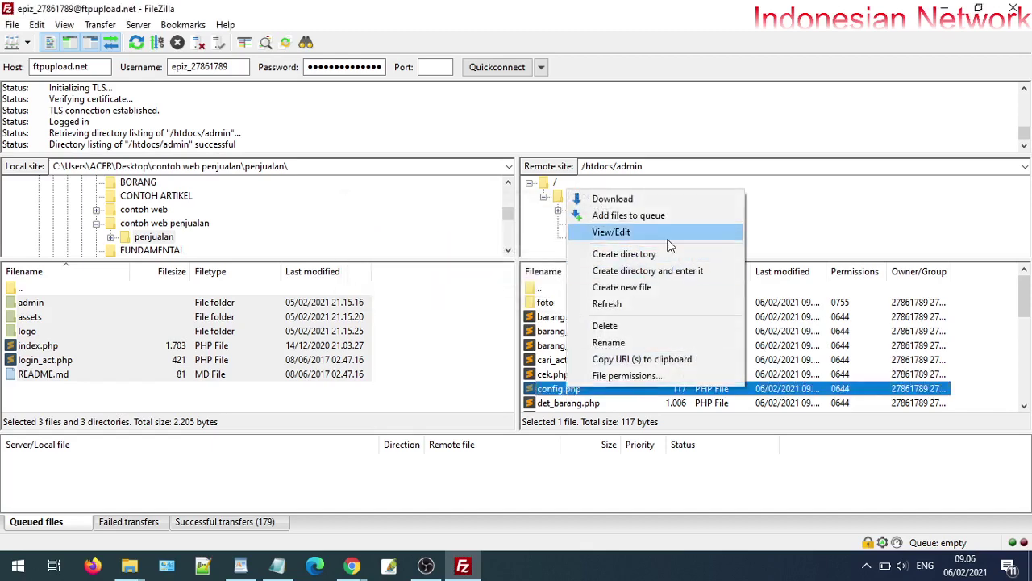
left_click(667, 236)
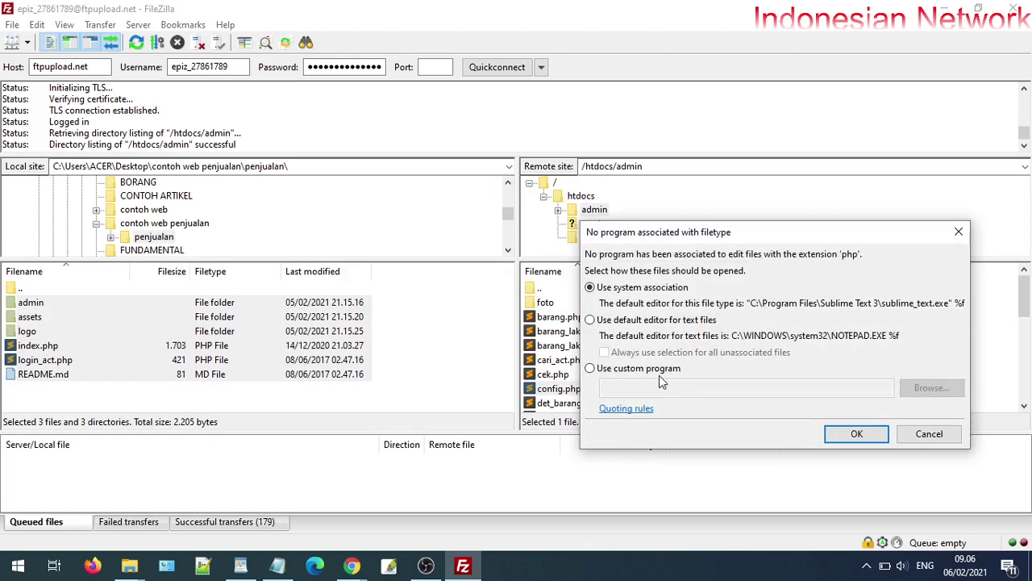
left_click(927, 435)
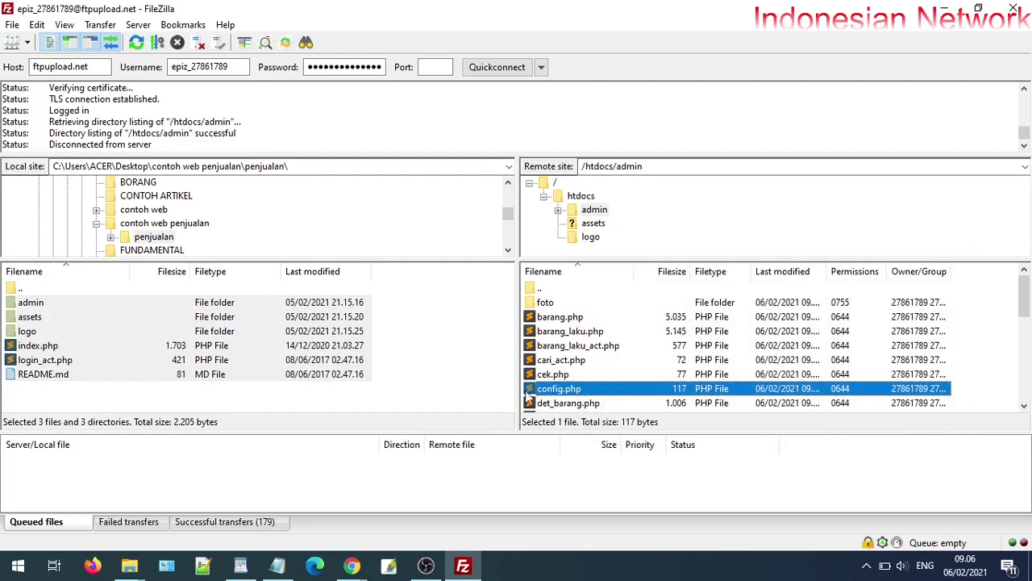
left_click(142, 346)
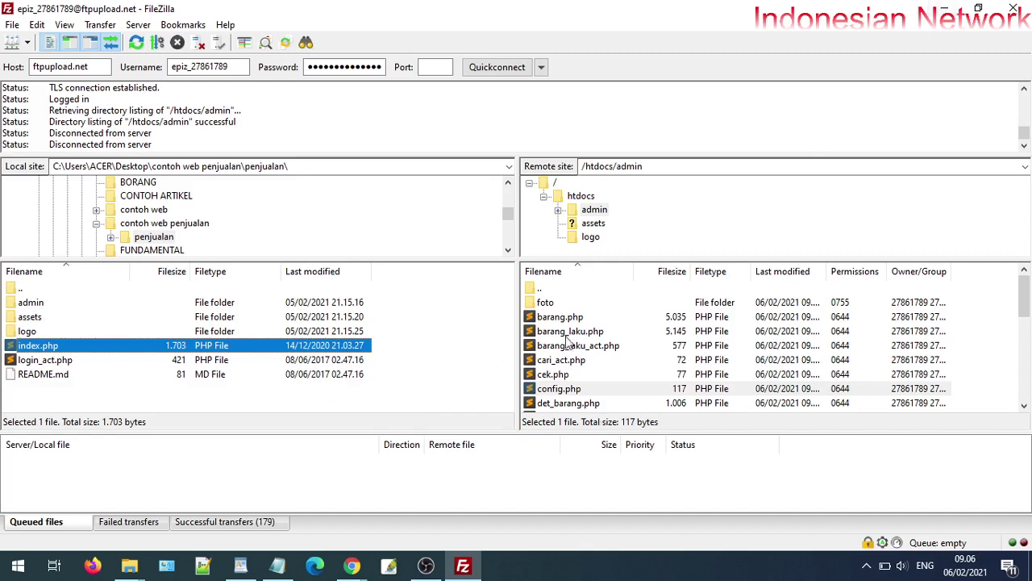
right_click(543, 390)
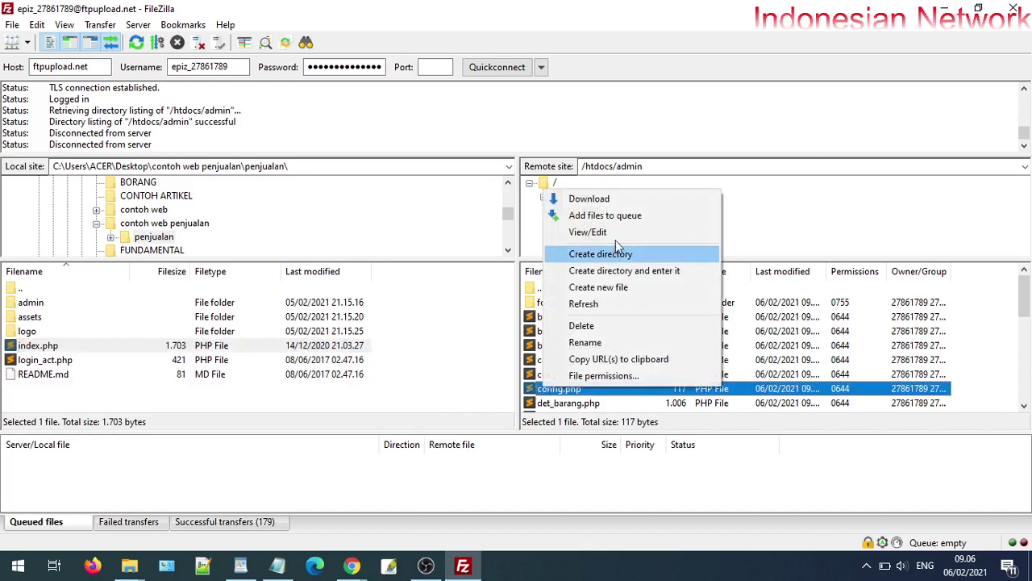
Step: Minimize the open windows and browse the desktop folder contoh web penjualan to penjualan > admin
left_click(948, 8)
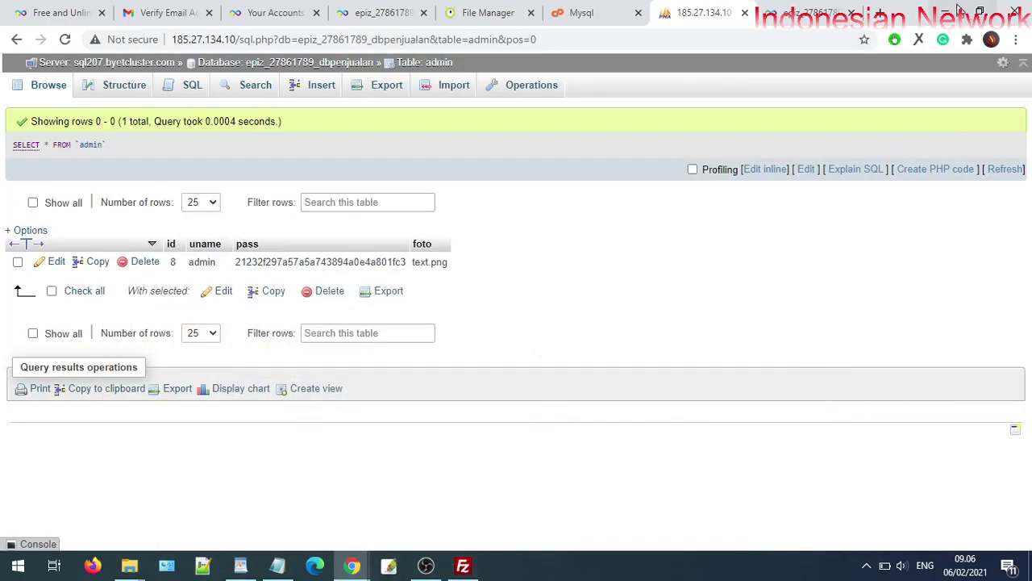
left_click(952, 8)
double_click(990, 34)
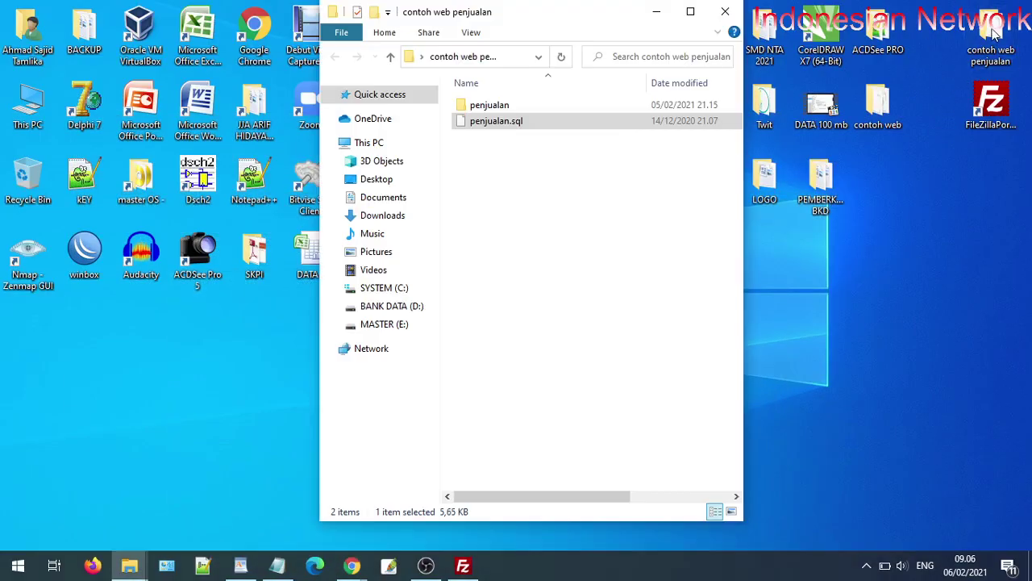
left_click(691, 13)
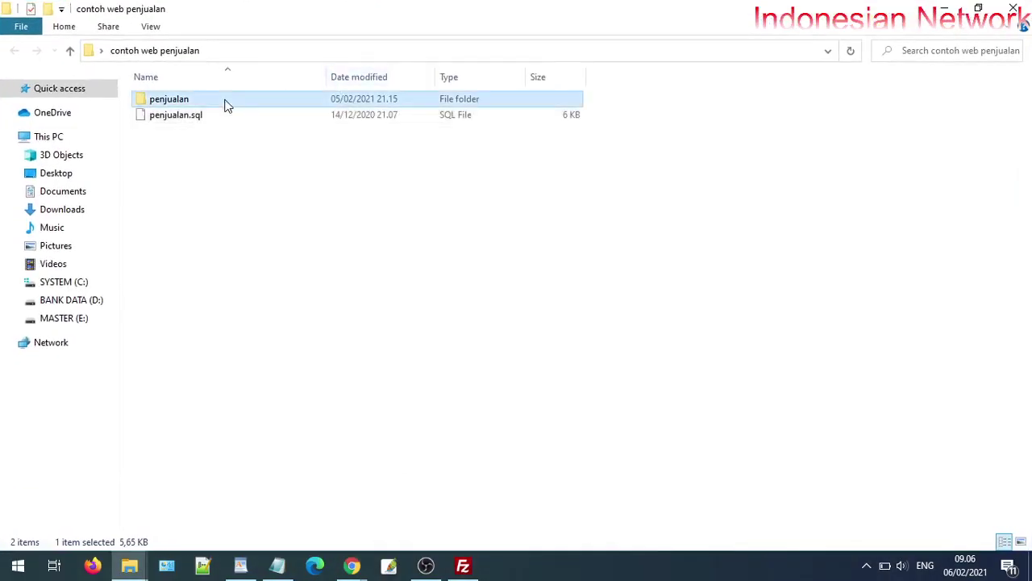
double_click(161, 105)
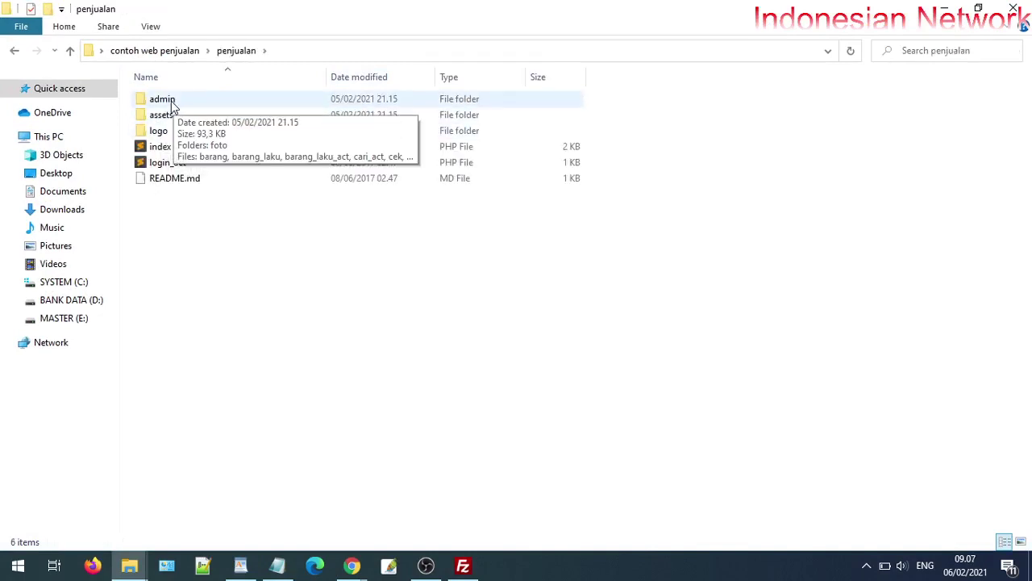
double_click(165, 99)
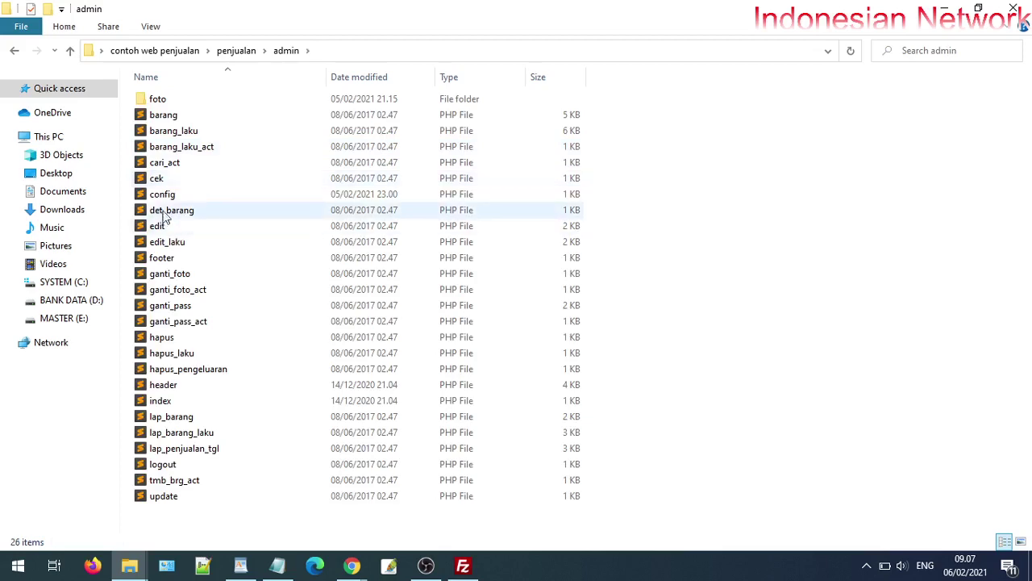
Step: Open the local config.php from the admin folder in Notepad++
double_click(161, 194)
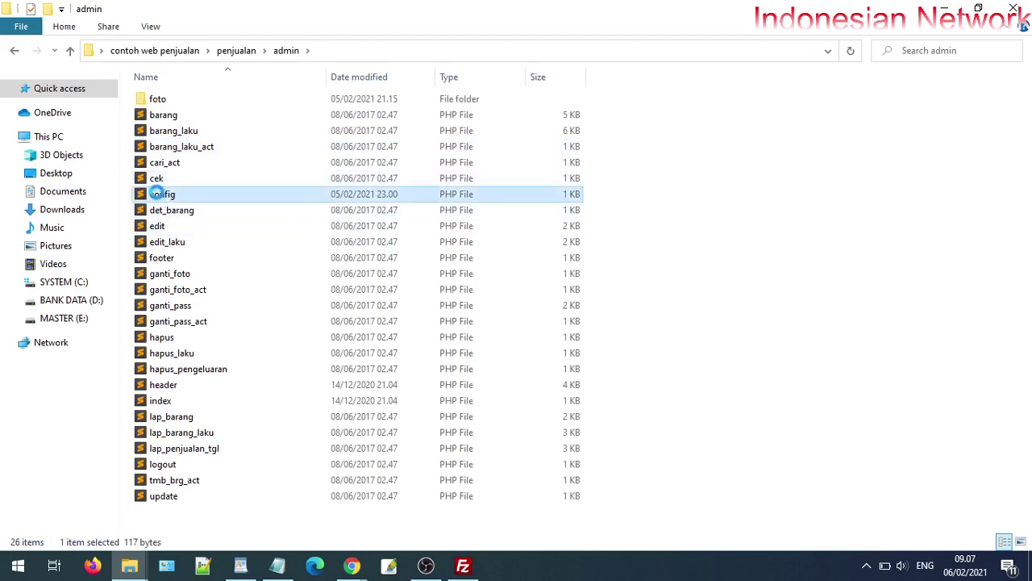
right_click(157, 193)
left_click(179, 189)
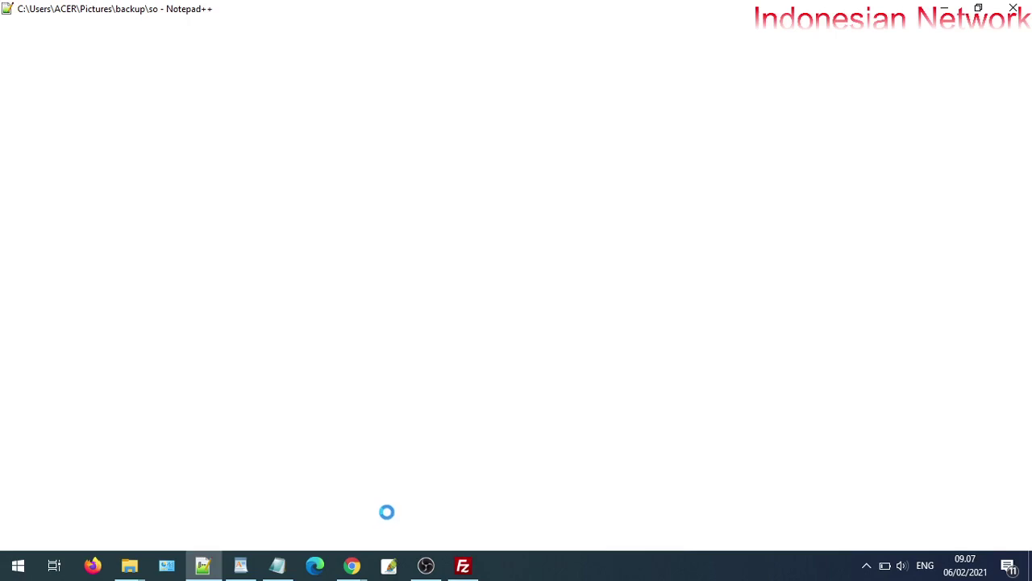
Step: Return to the local admin folder in File Explorer and open config.php with Sublime Text
mouse_move(353, 567)
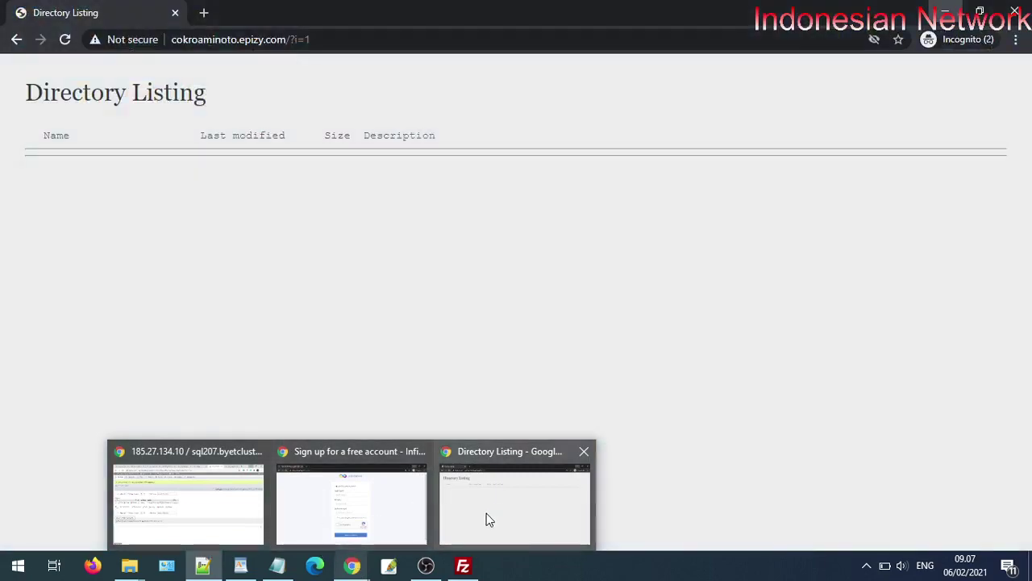
mouse_move(362, 514)
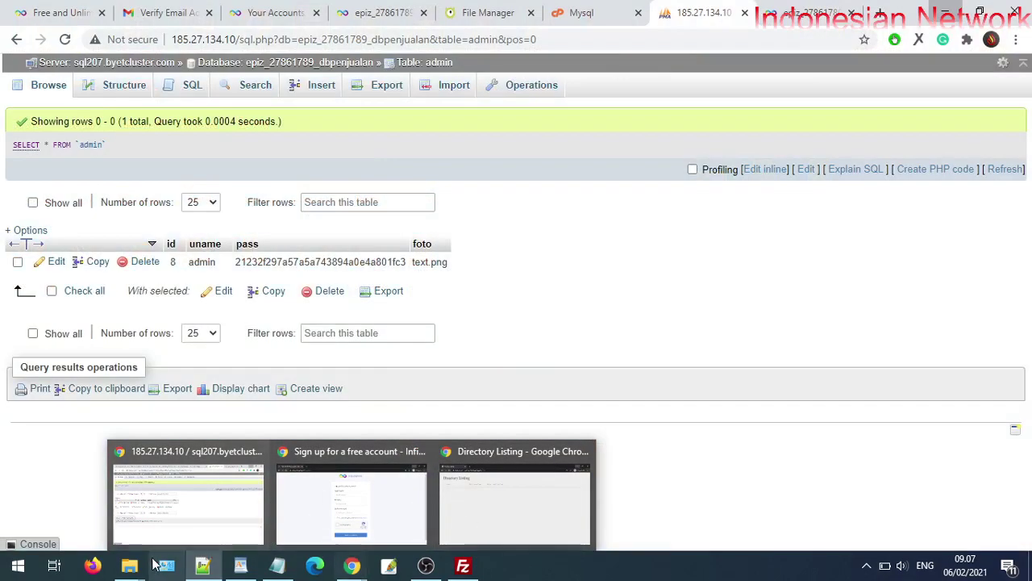
mouse_move(129, 567)
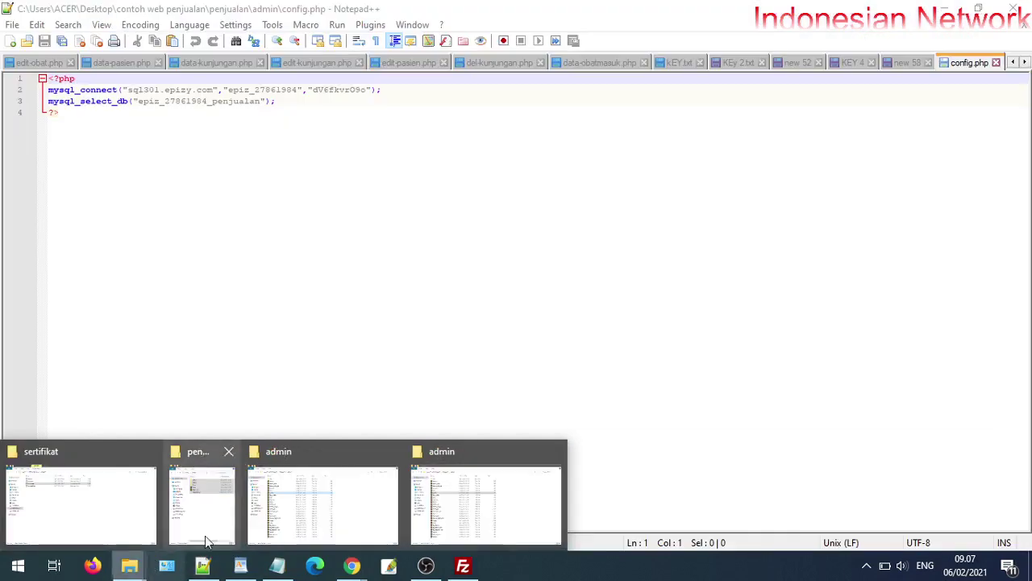
left_click(476, 501)
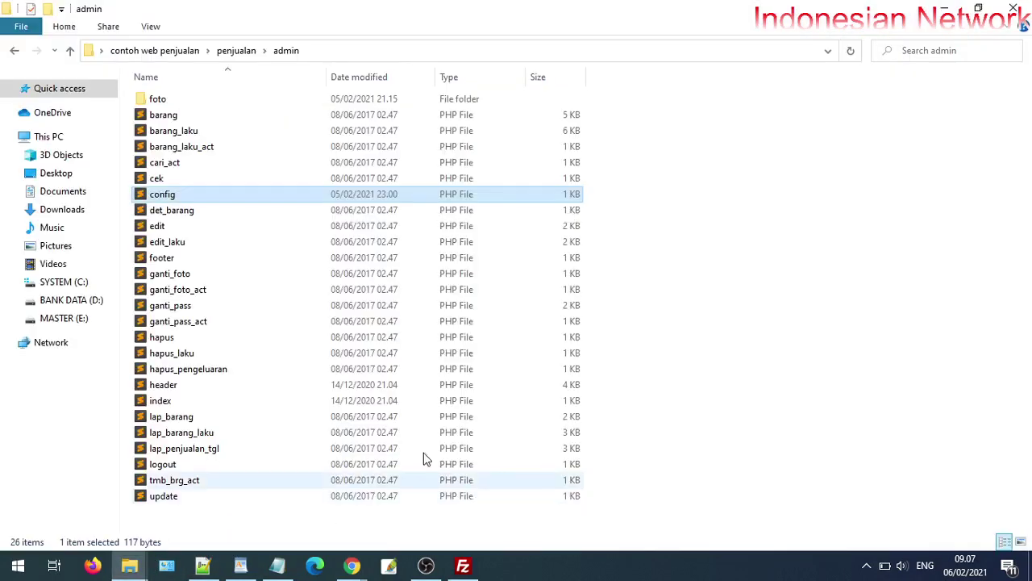
right_click(166, 199)
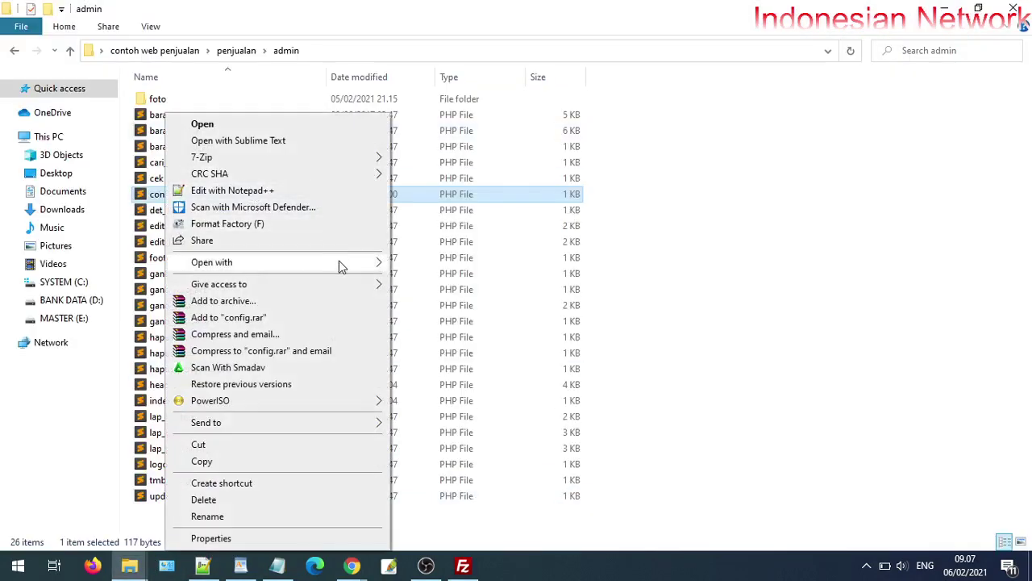
mouse_move(339, 260)
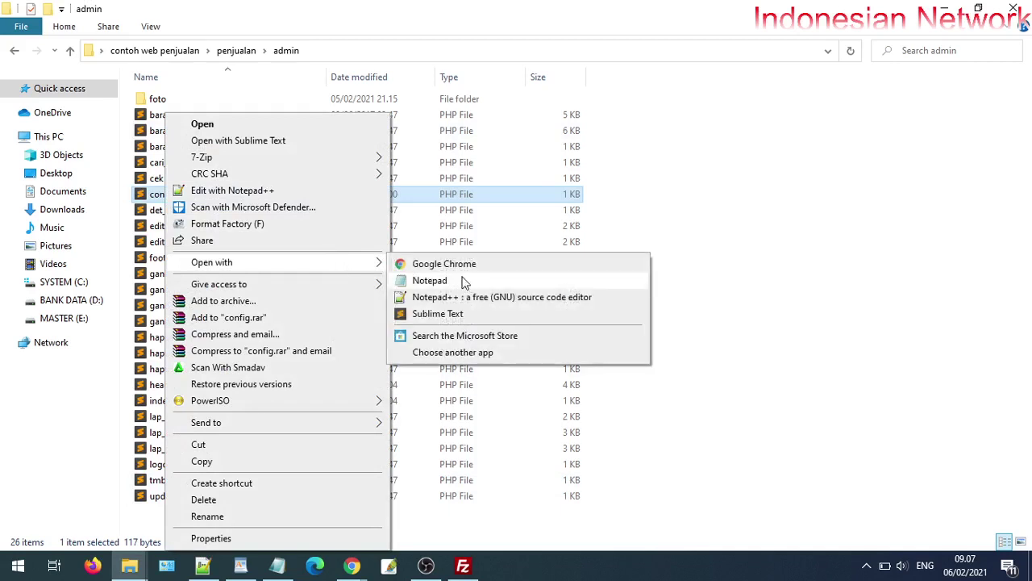
left_click(449, 318)
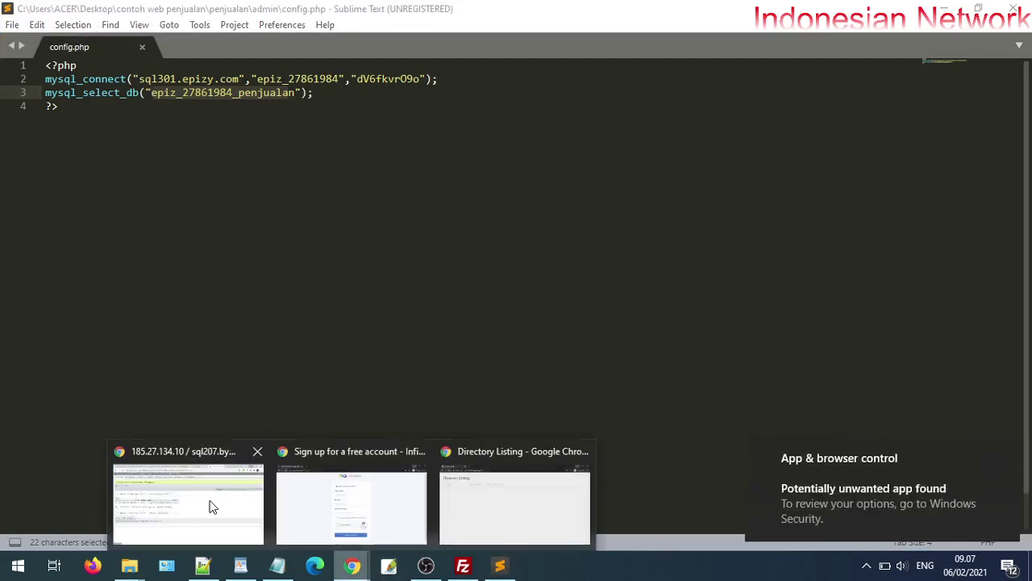
Step: Switch to Chrome and find the hosting control panel's MySQL page with its list of current databases
left_click(193, 507)
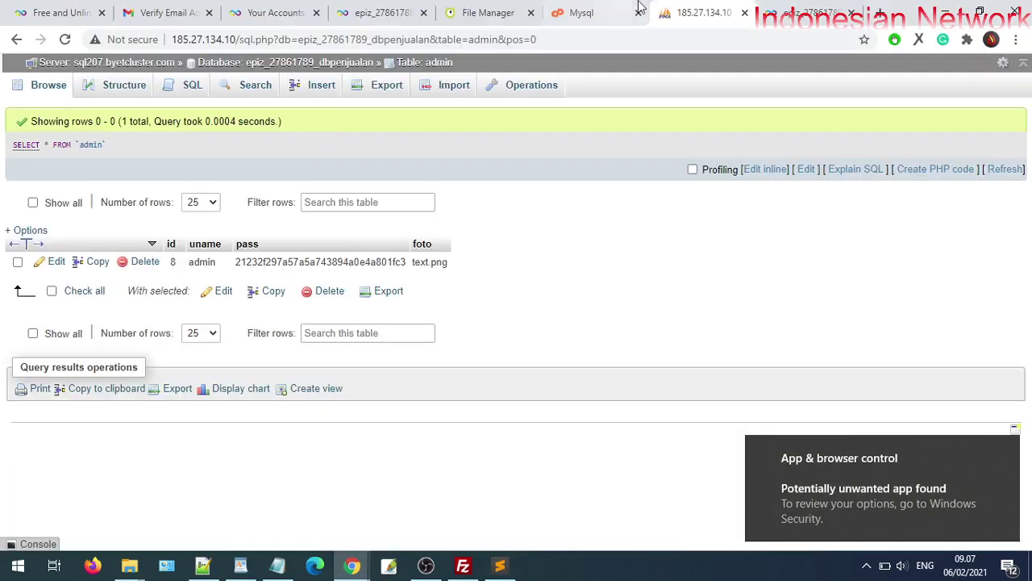
left_click(489, 12)
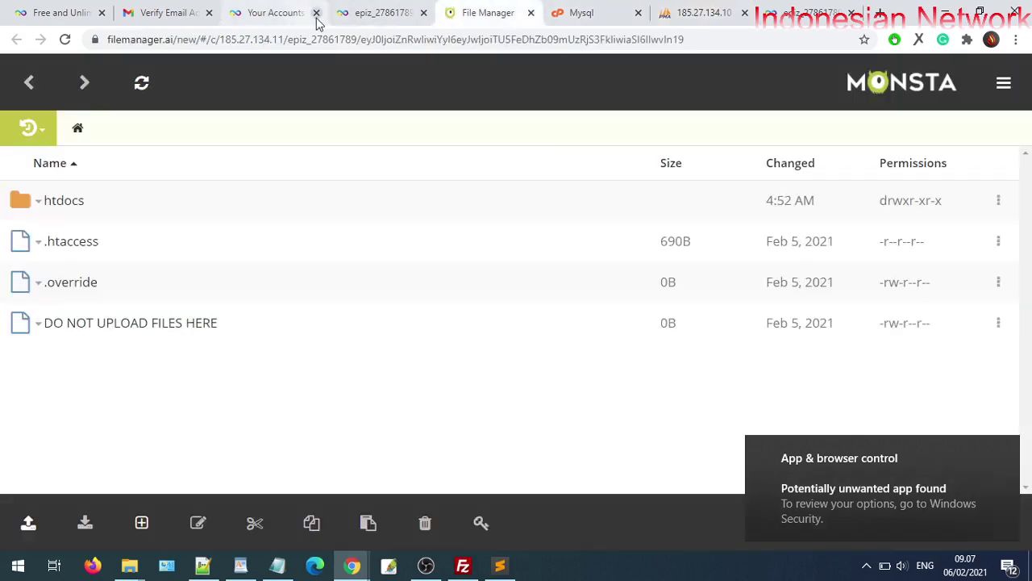
left_click(266, 10)
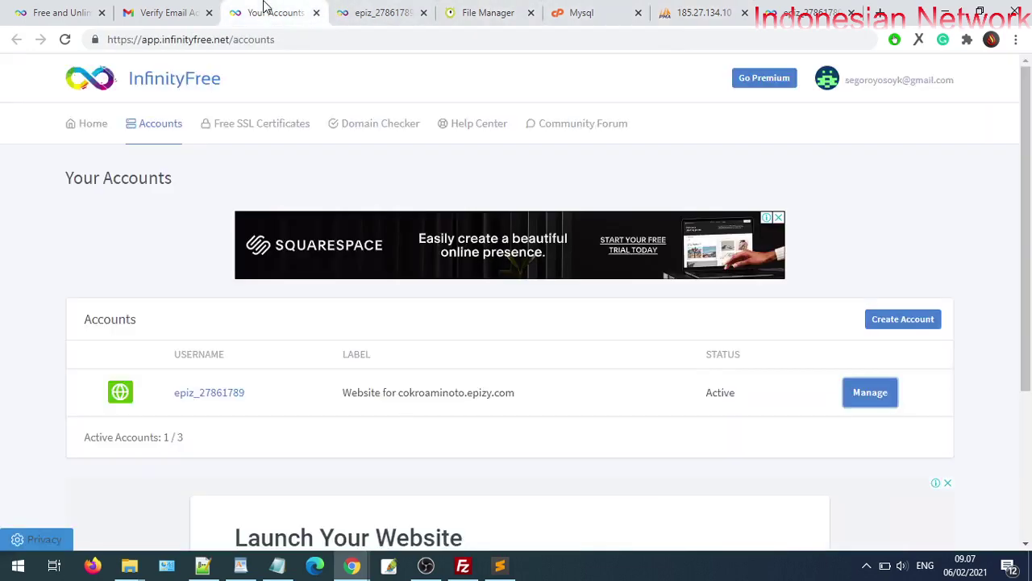
left_click(350, 10)
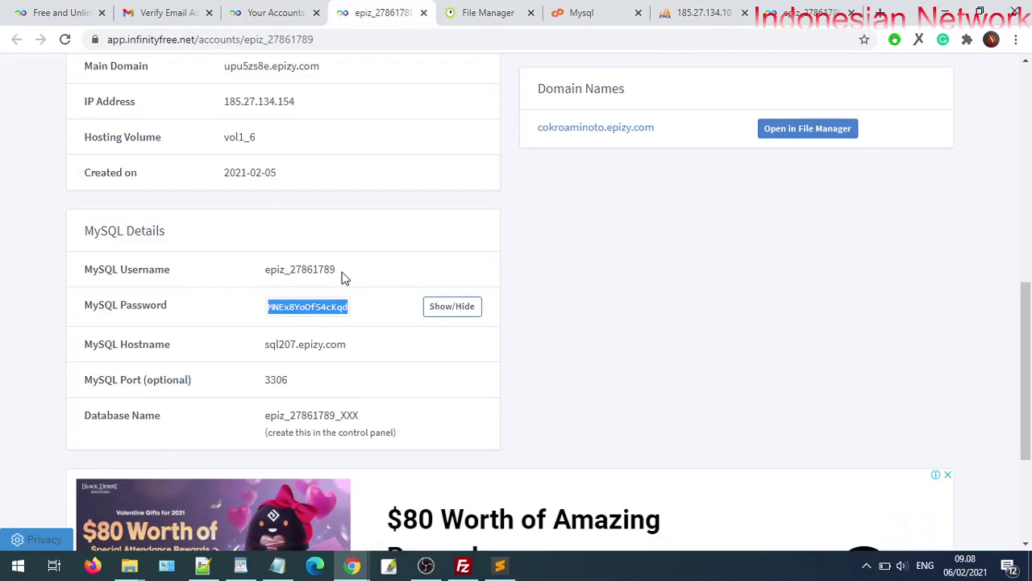
left_click(781, 8)
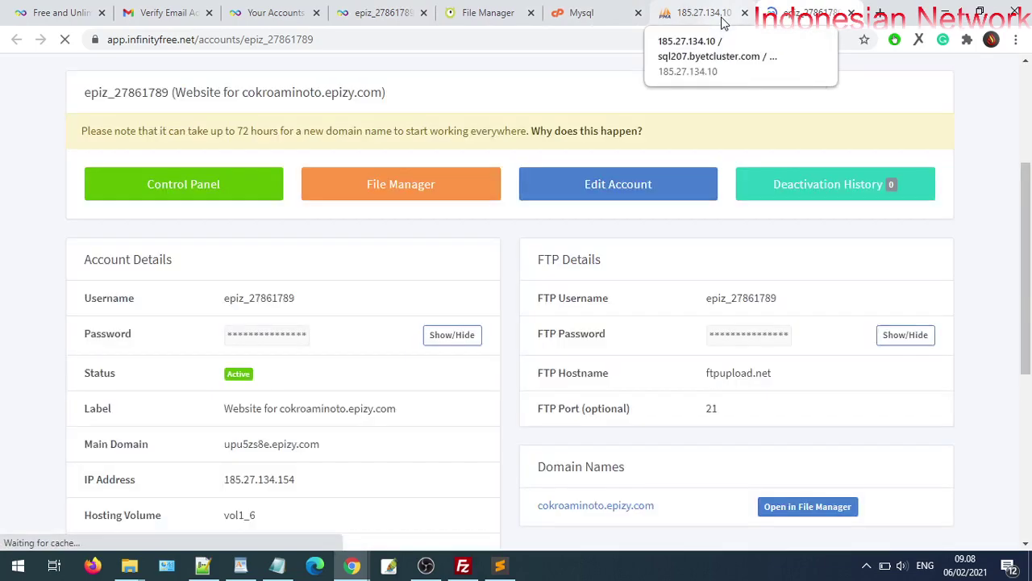
left_click(586, 10)
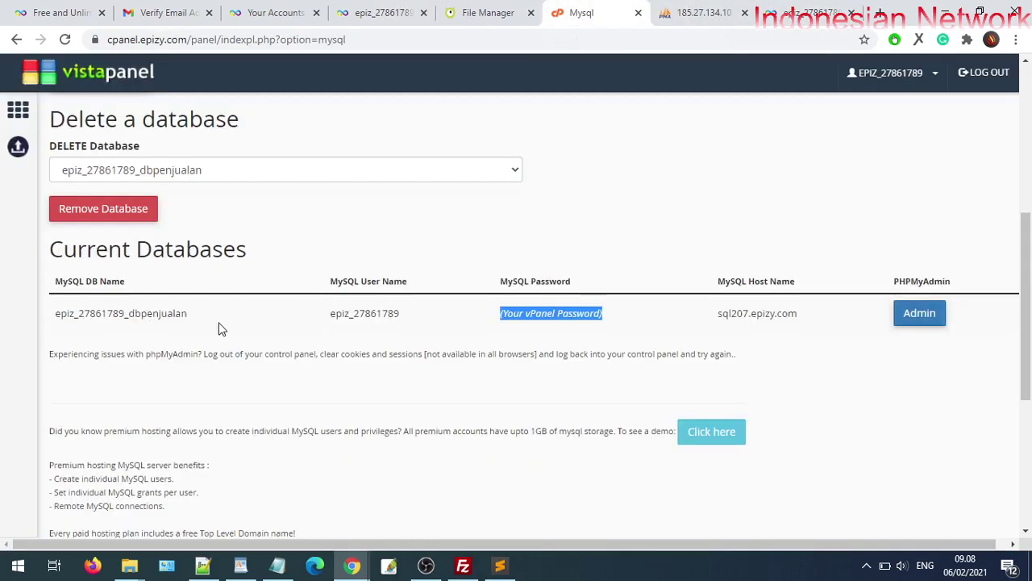
Step: Copy the full name of the hosted dbpenjualan database and substitute it for the name in config.php's mysql_select_db call in Sublime Text
left_click_drag(191, 315, 66, 309)
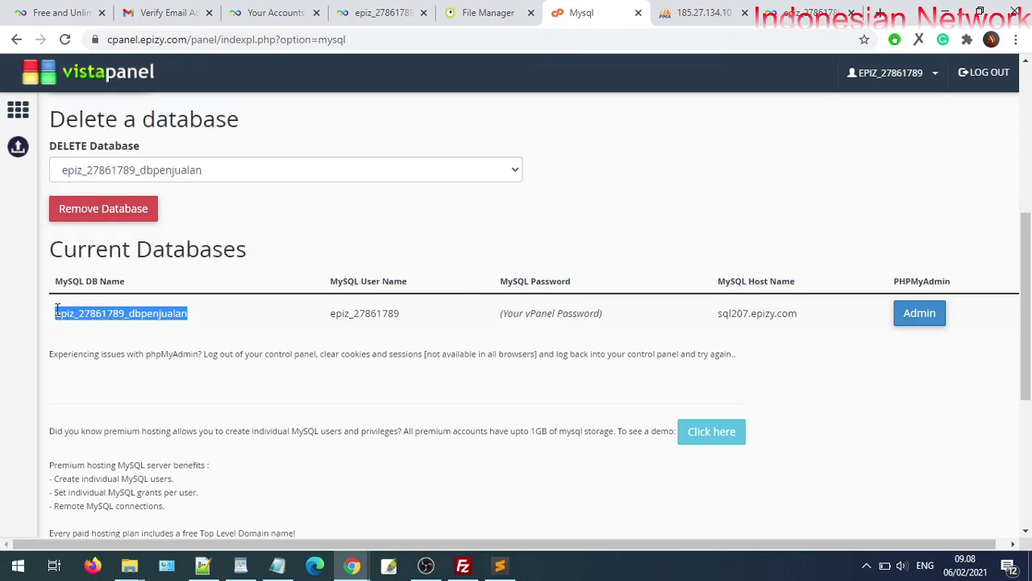
right_click(67, 310)
left_click(82, 319)
left_click(695, 13)
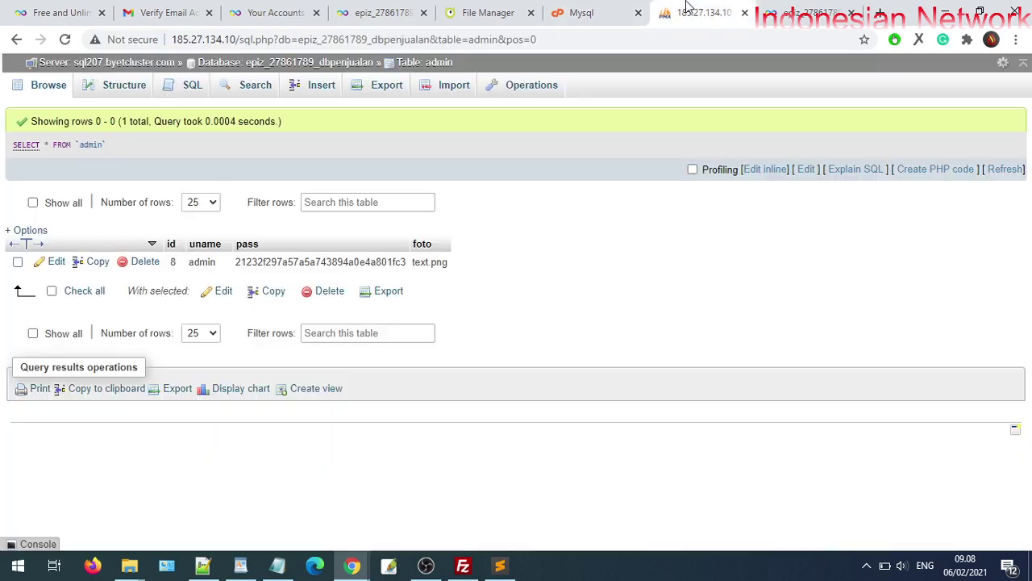
left_click(500, 565)
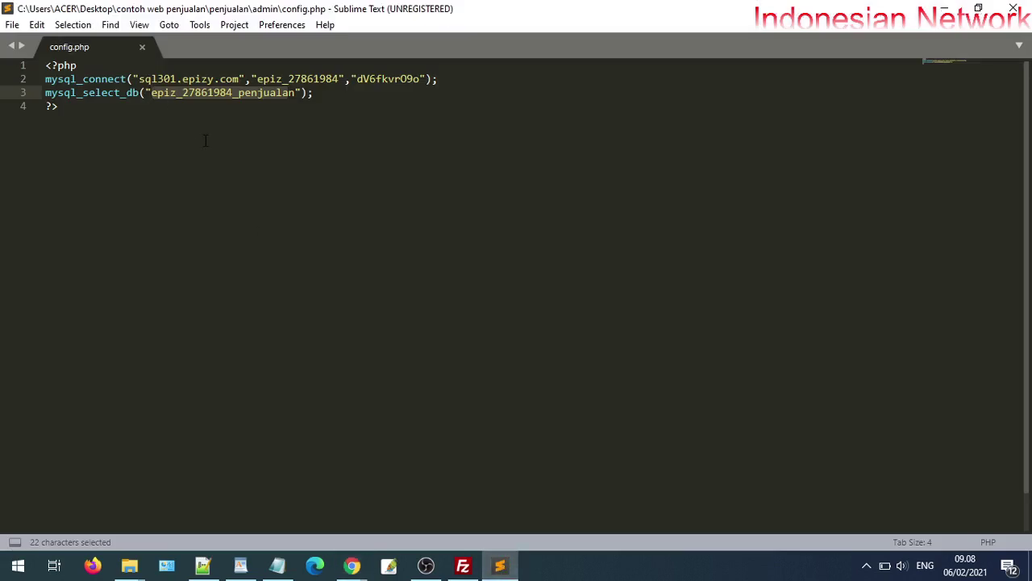
key("BackSpace")
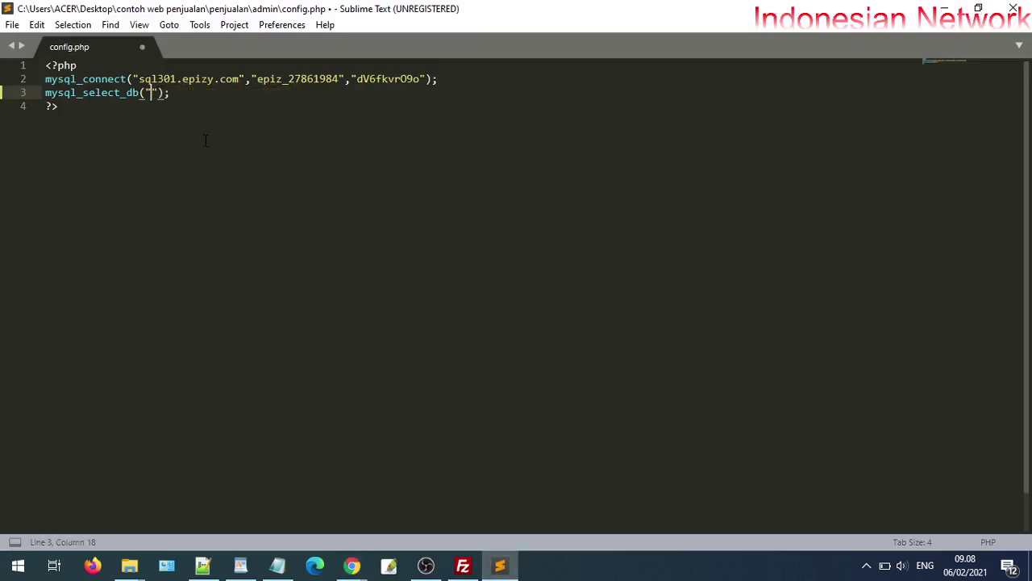
key("ctrl+v")
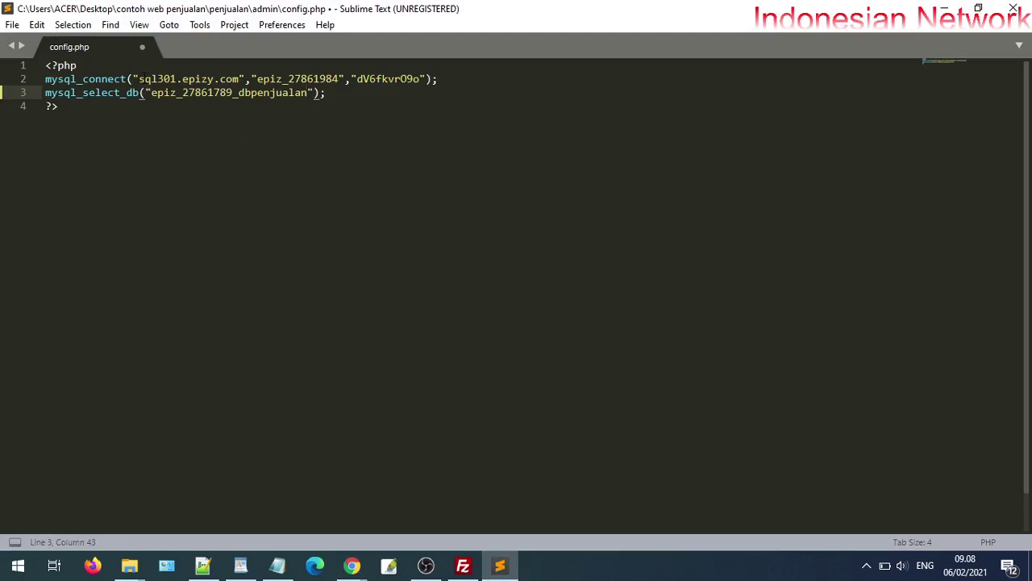
Step: Replace the host in config.php's mysql_connect call with sql207.epizy.com, copied from the InfinityFree account's MySQL details in Chrome
left_click_drag(139, 78, 245, 78)
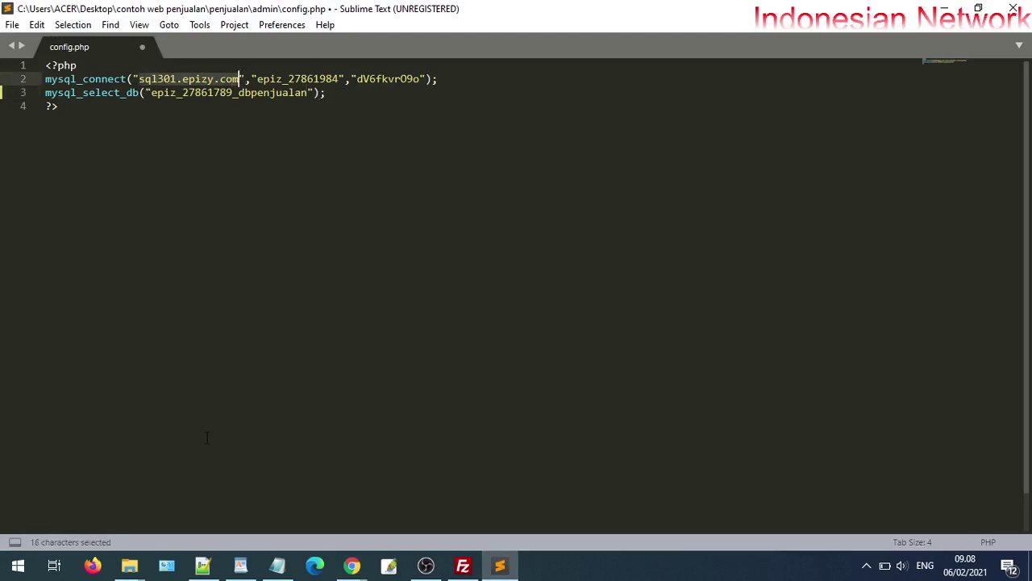
mouse_move(350, 563)
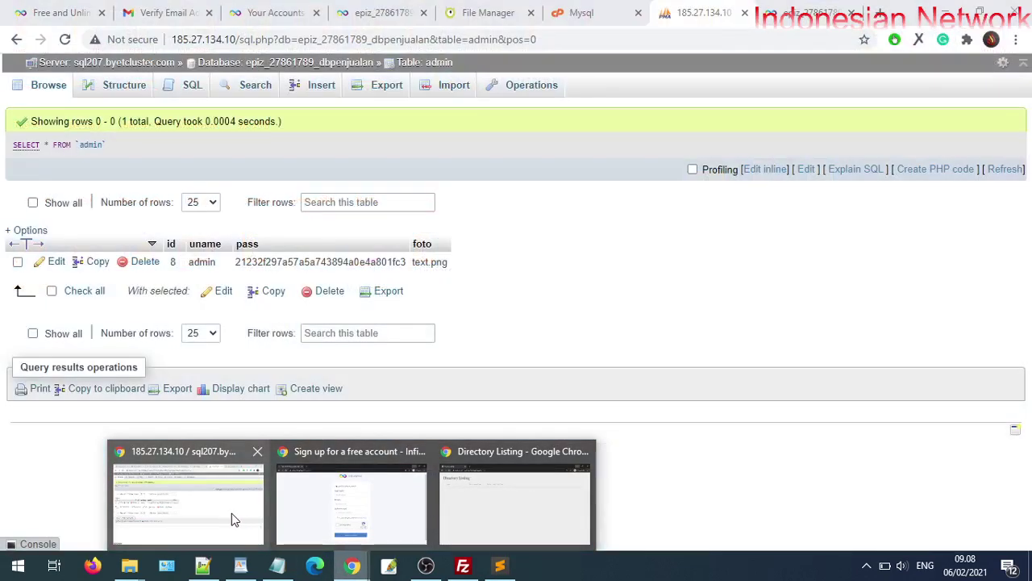
left_click(231, 513)
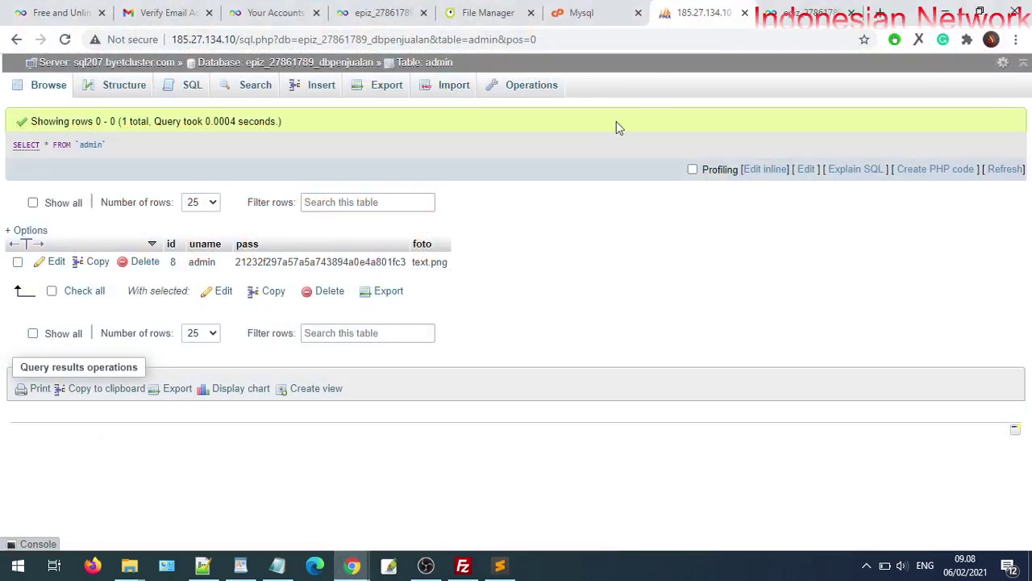
left_click(790, 10)
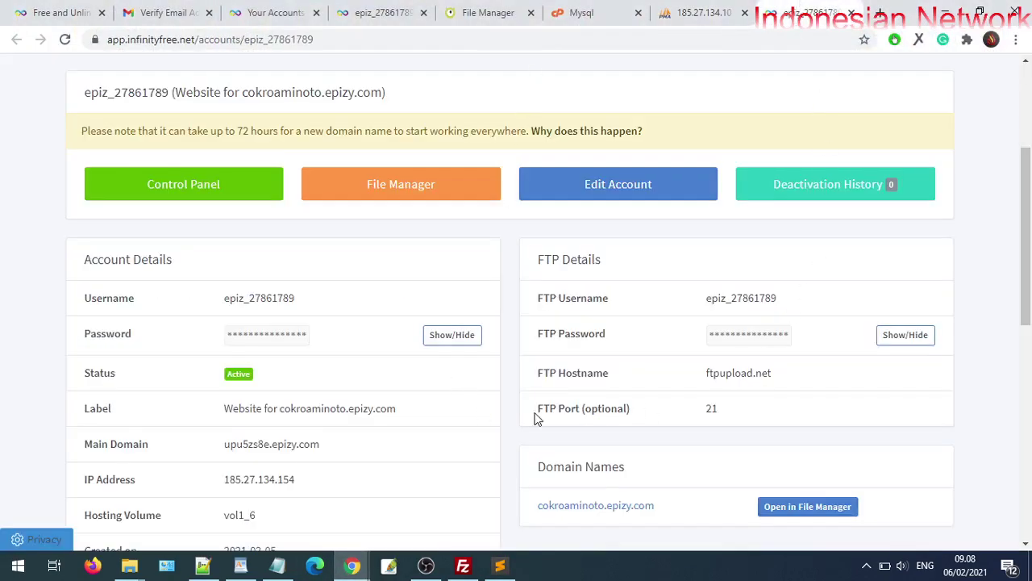
scroll(500, 407, "down", 5)
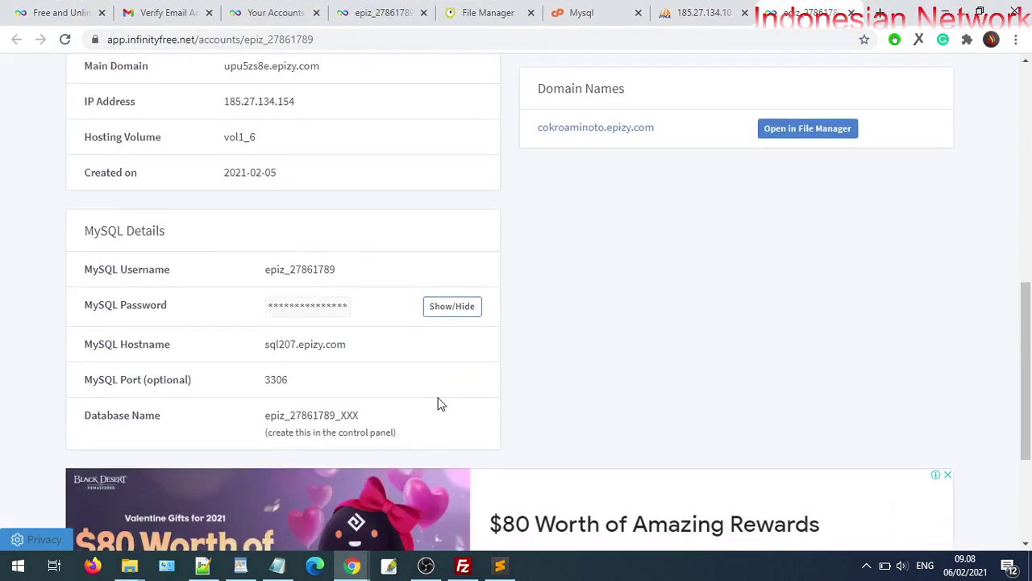
mouse_move(347, 344)
left_mouse_down()
mouse_move(272, 346)
mouse_move(349, 341)
left_mouse_up()
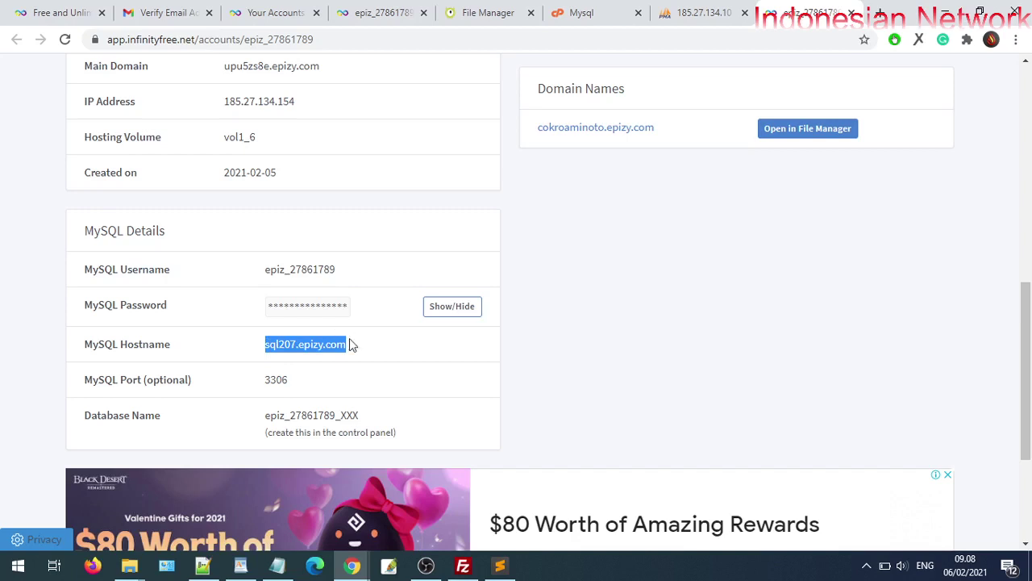
right_click(329, 342)
left_click(363, 355)
left_click(499, 565)
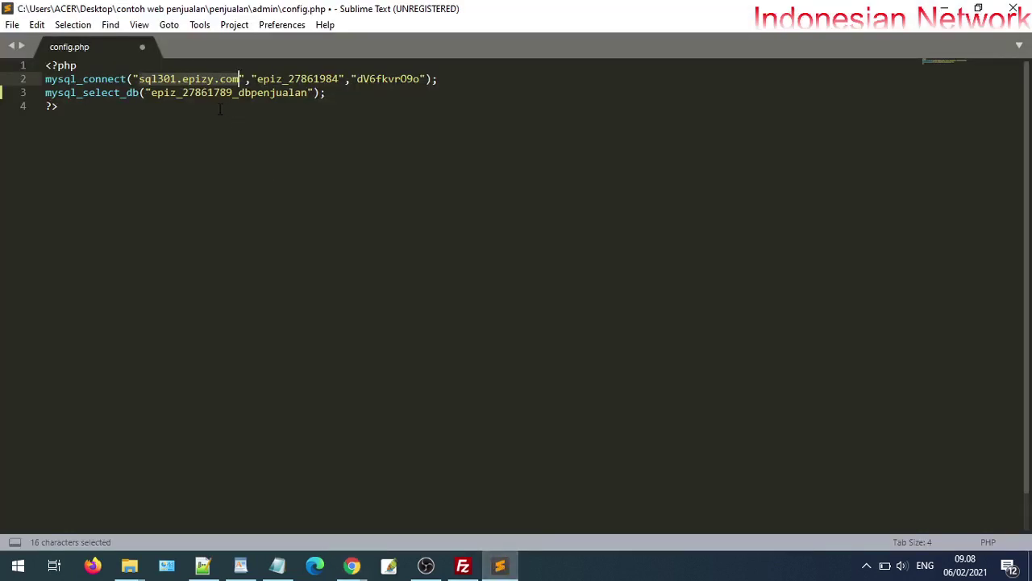
key("BackSpace")
key("ctrl+v")
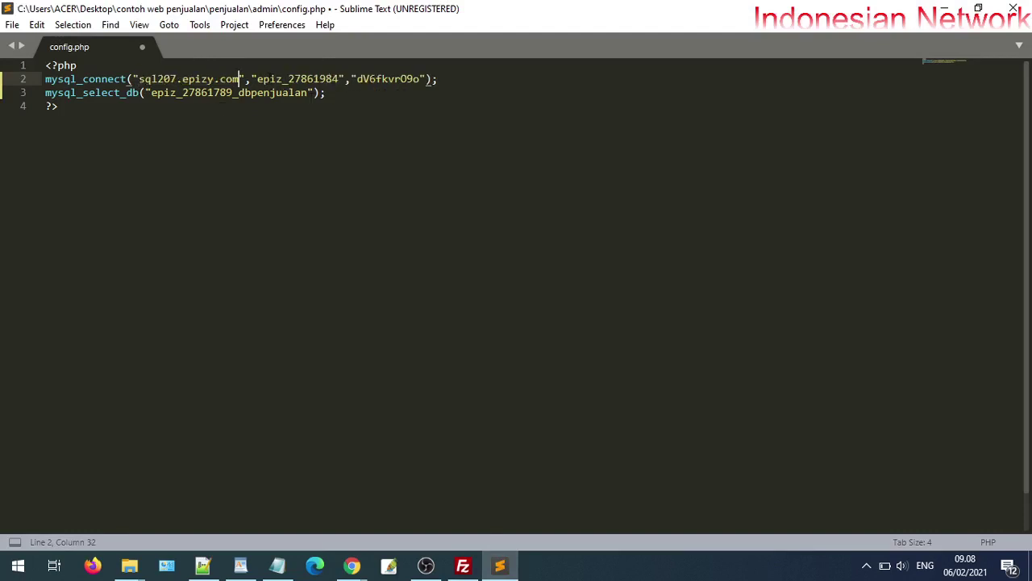
Step: Replace the mysql_connect username in config.php with the MySQL username copied from the InfinityFree account details in Chrome
left_click_drag(256, 79, 341, 78)
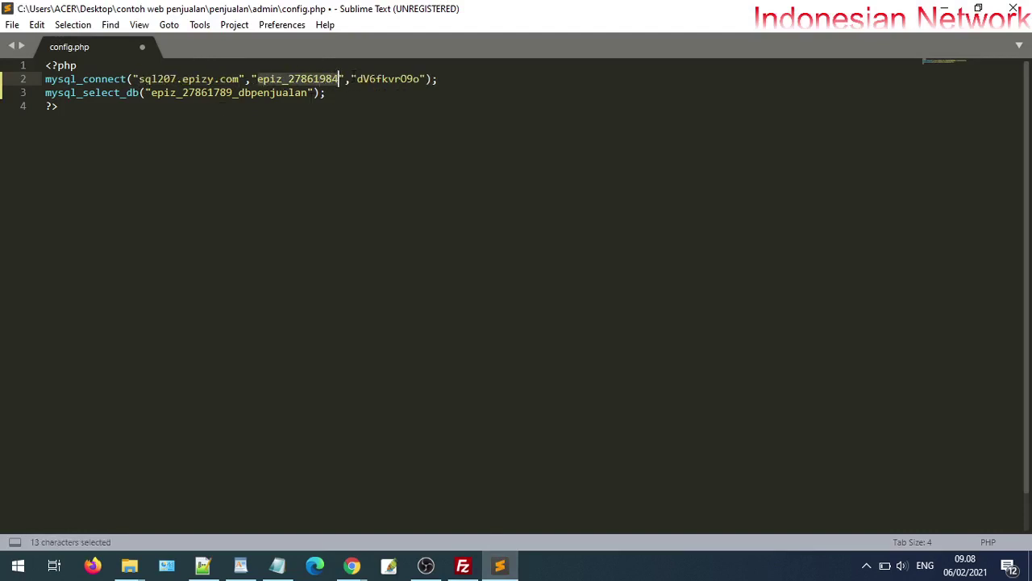
mouse_move(351, 565)
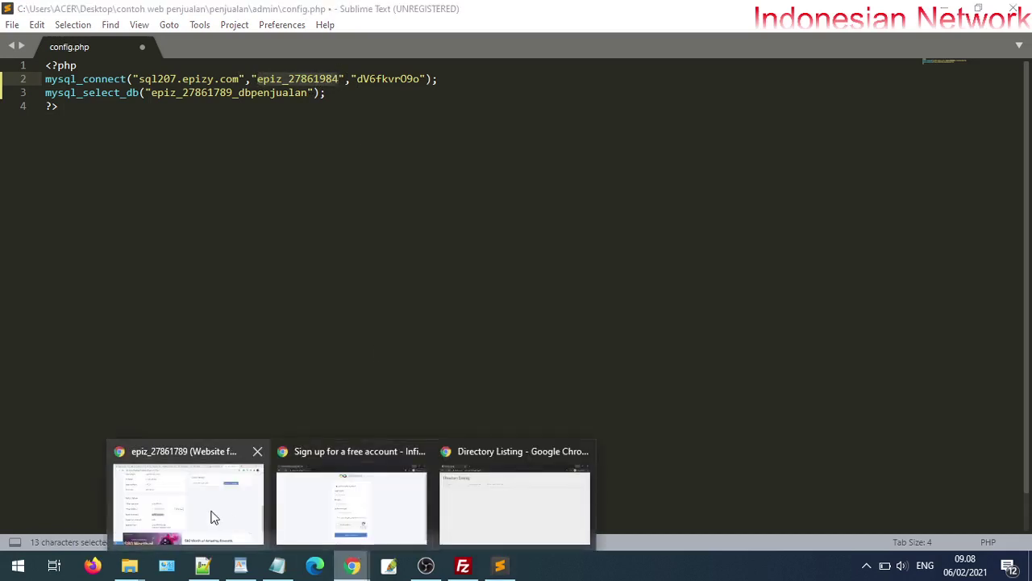
left_click(215, 516)
left_click_drag(336, 269, 266, 272)
right_click(266, 272)
left_click(299, 284)
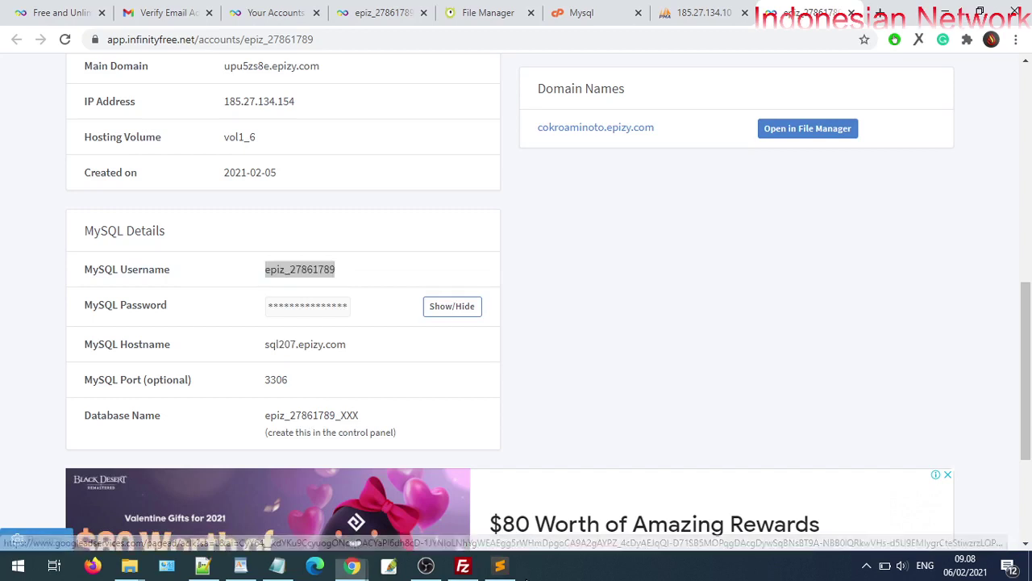
left_click(500, 566)
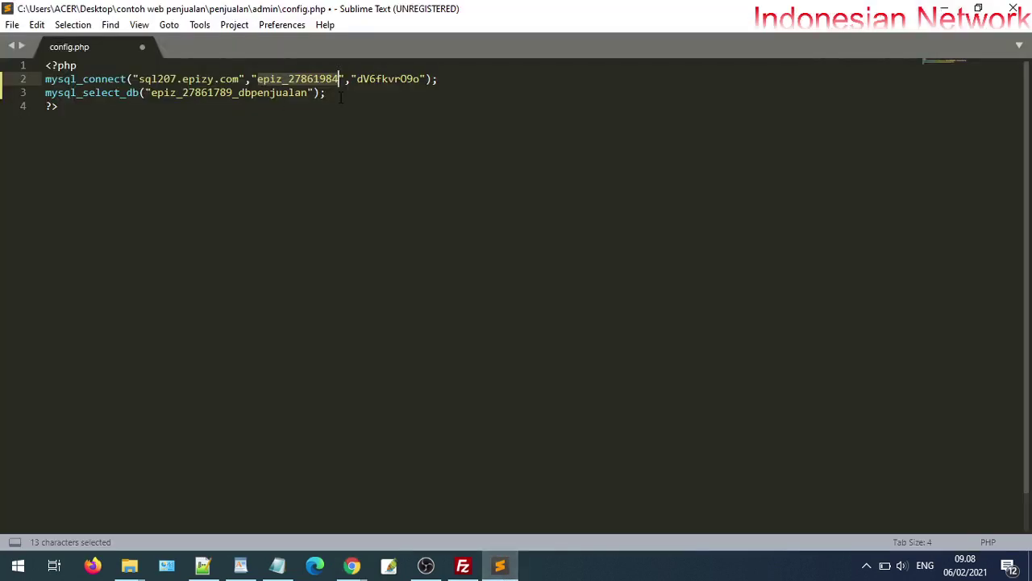
key("BackSpace")
key("ctrl+v")
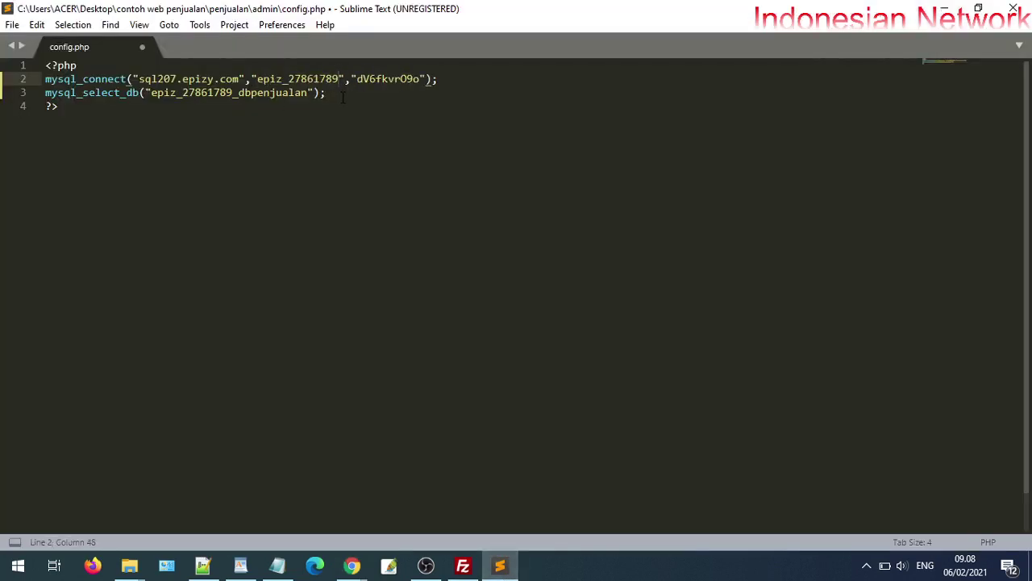
Step: Reveal and copy the MySQL password in Chrome, then replace the mysql_connect password in Sublime Text with it, removing the extra line breaks
mouse_move(352, 565)
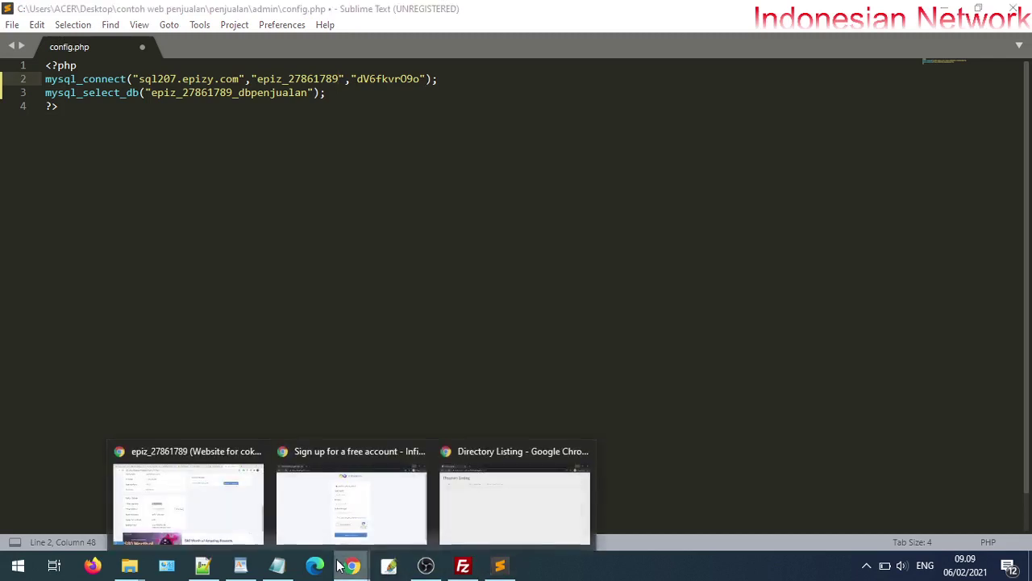
left_click(228, 512)
left_click(444, 311)
left_click_drag(350, 307, 256, 311)
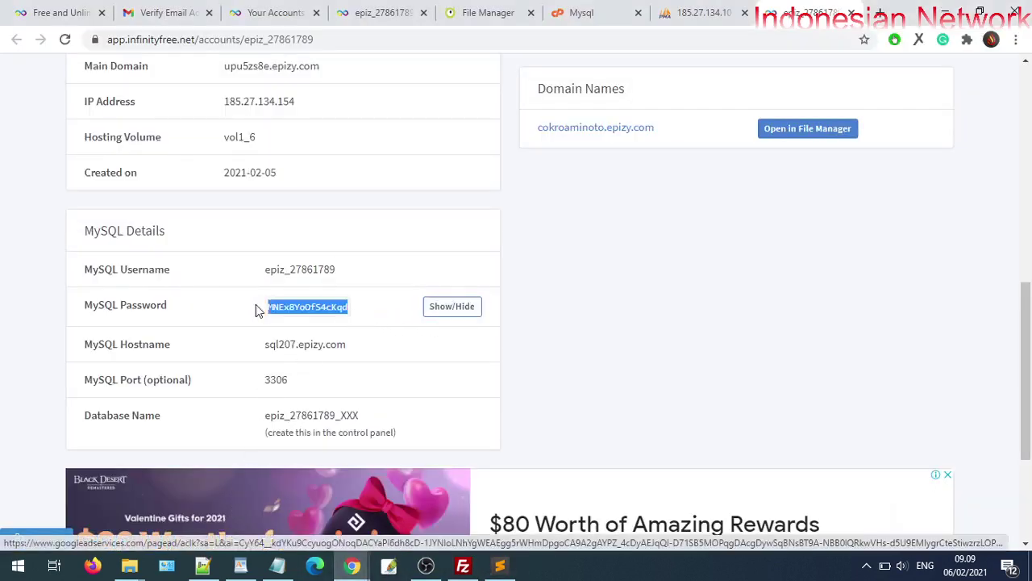
right_click(274, 311)
left_click(299, 323)
key("alt+Tab")
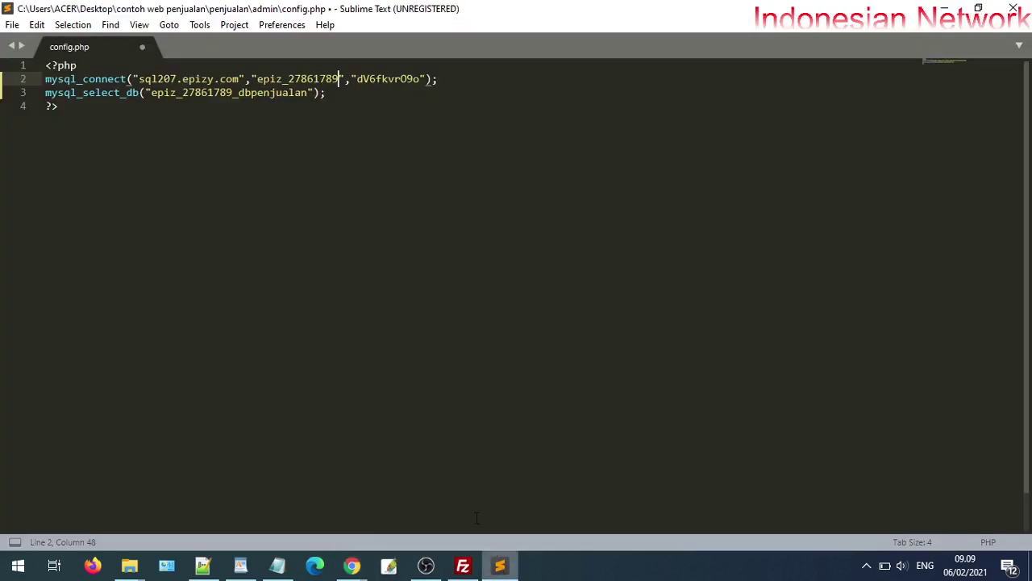
left_click_drag(363, 79, 420, 79)
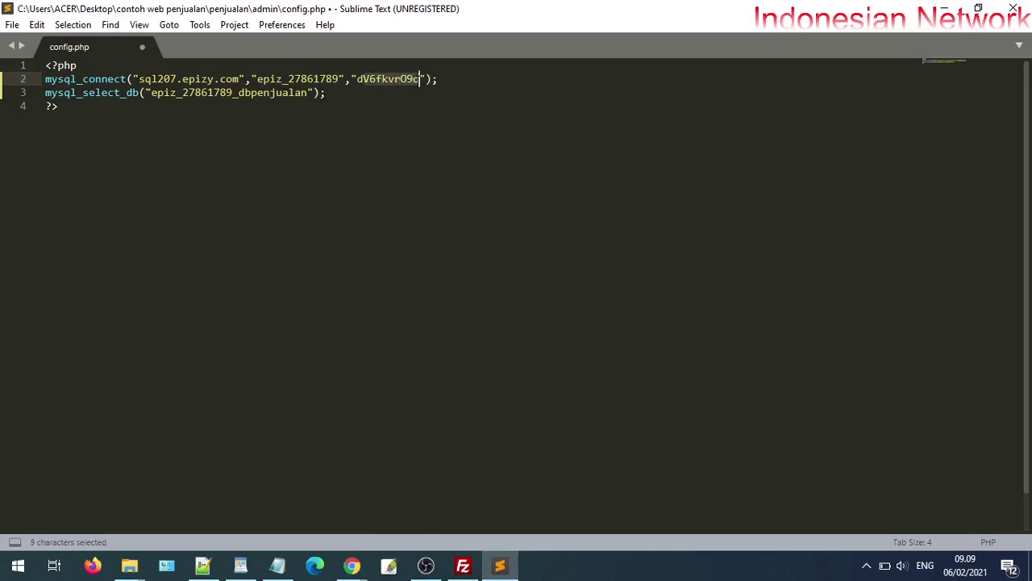
key("BackSpace")
key("BackSpace")
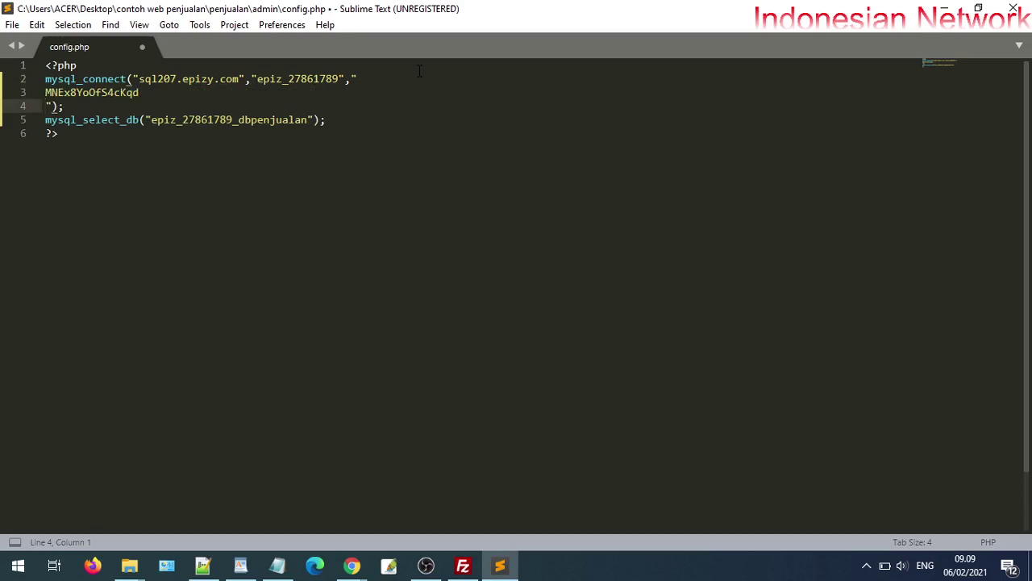
key("BackSpace")
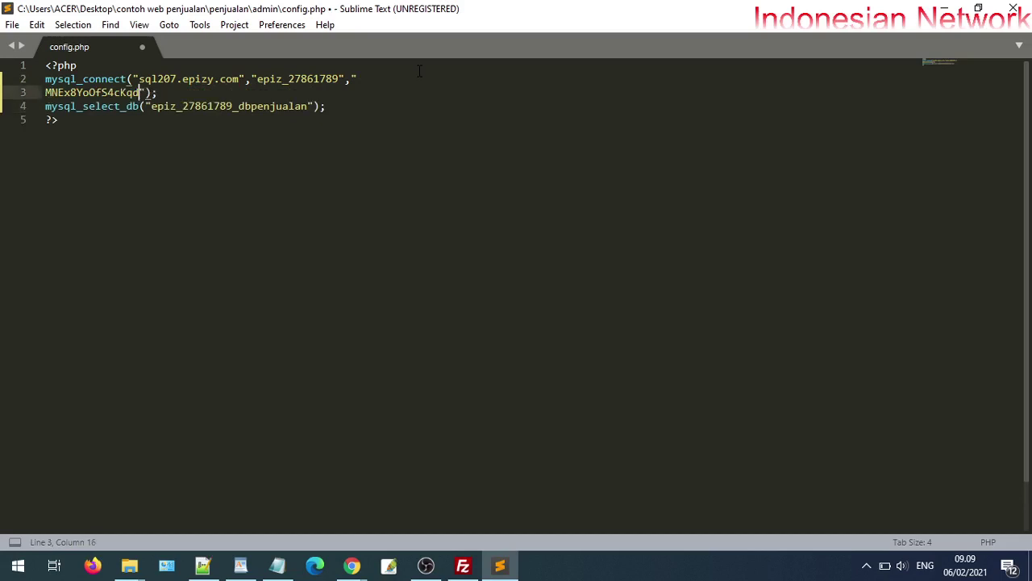
key("BackSpace")
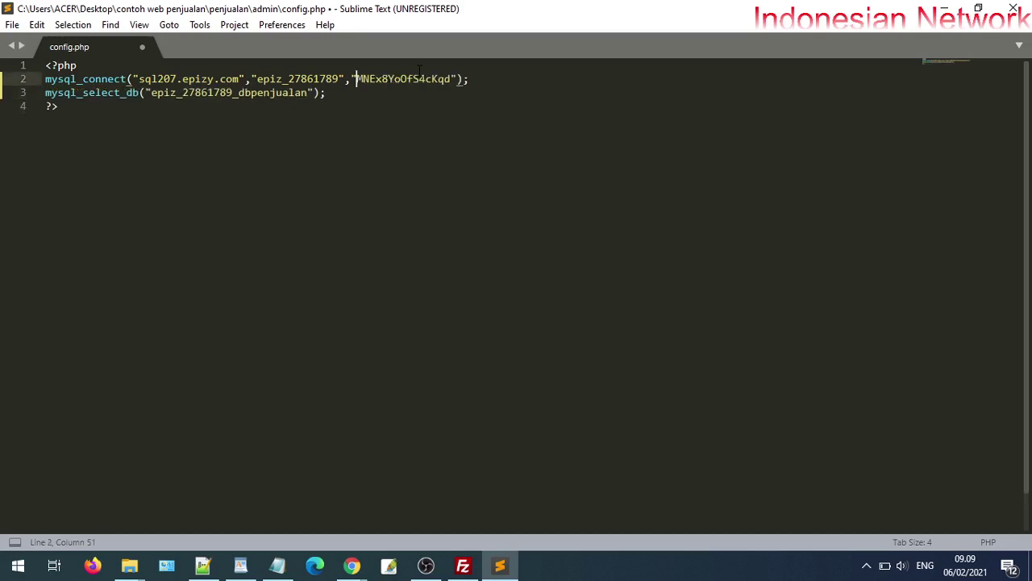
Step: Save the edited config.php, close Sublime Text and switch to FileZilla
left_click(12, 25)
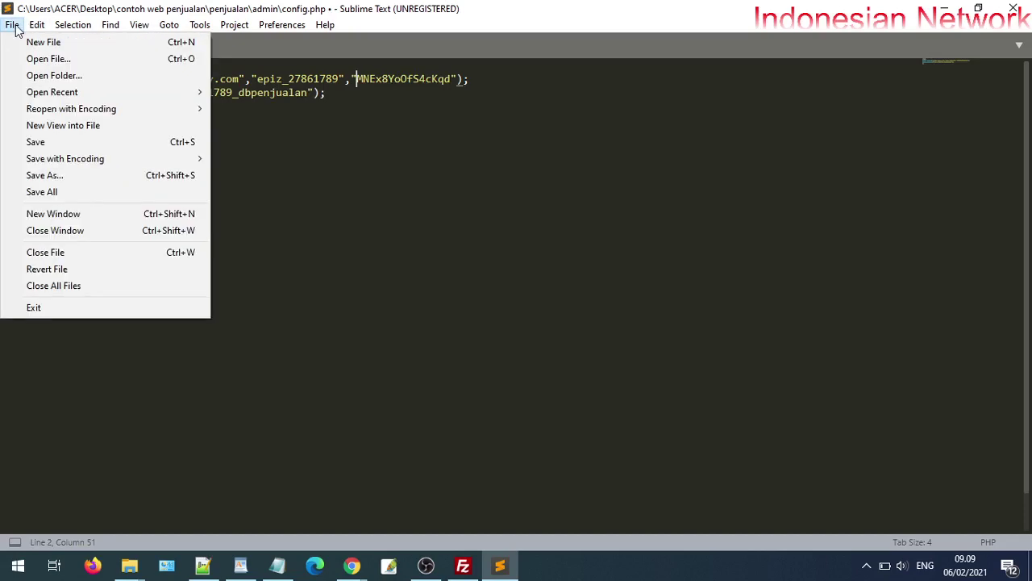
left_click(43, 141)
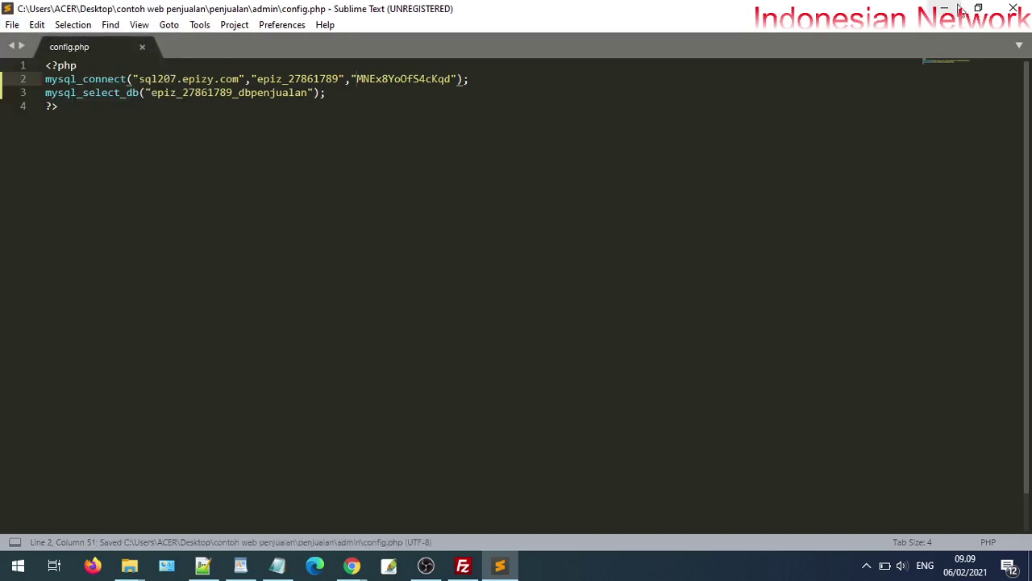
left_click(1018, 10)
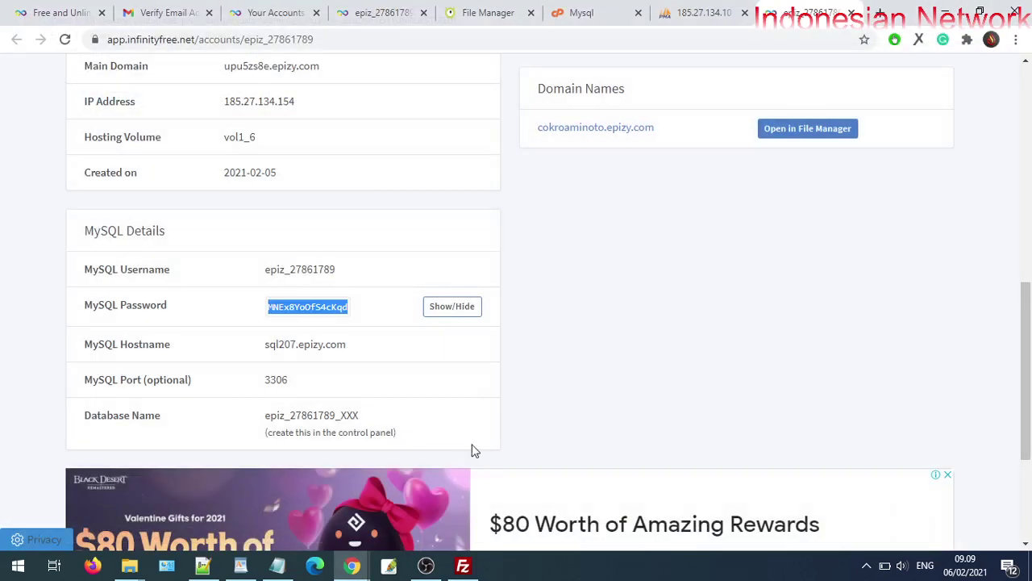
left_click(462, 566)
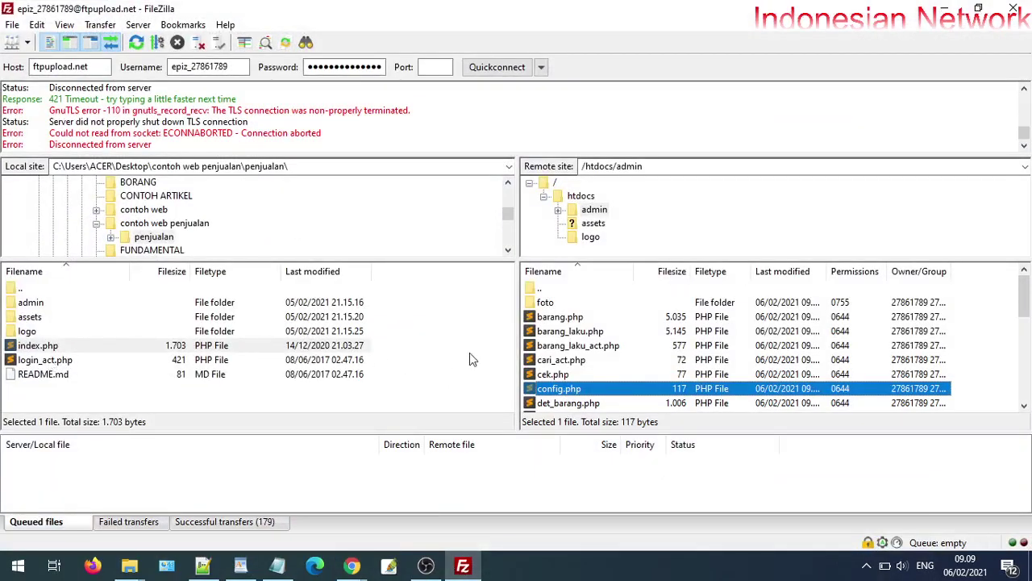